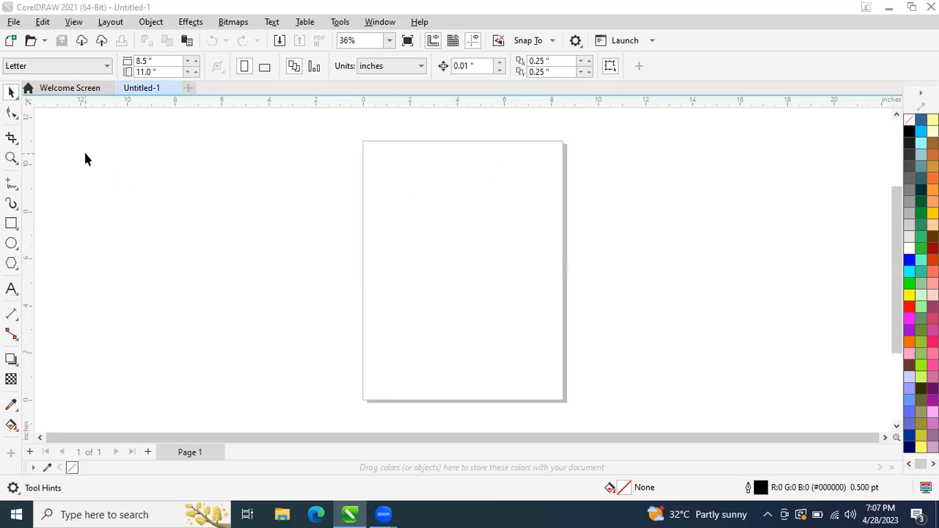
# Draw two overlapping ellipses on the page, about 5.8 × 6.0 in and about 6.0 × 7.5 in
pyautogui.click(11, 243)
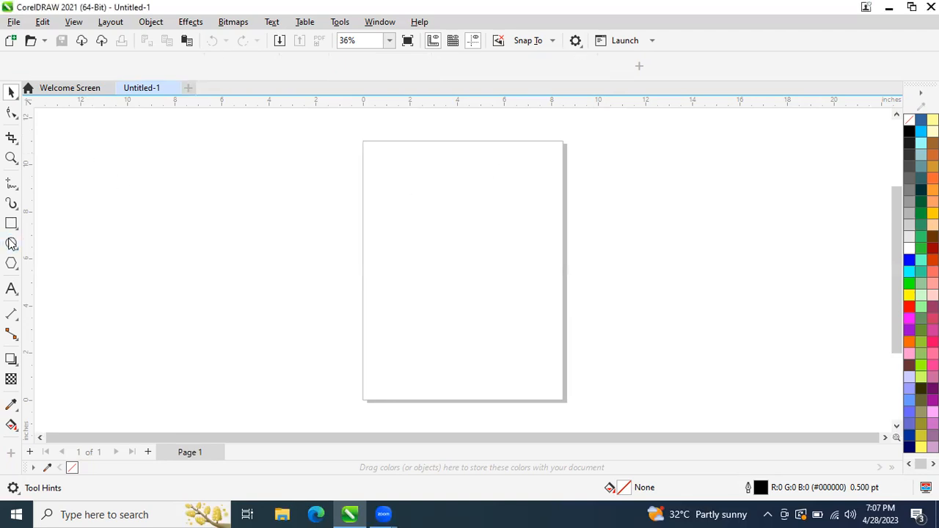
pyautogui.moveTo(406, 179); pyautogui.dragTo(541, 319)
pyautogui.moveTo(363, 165); pyautogui.dragTo(508, 343)
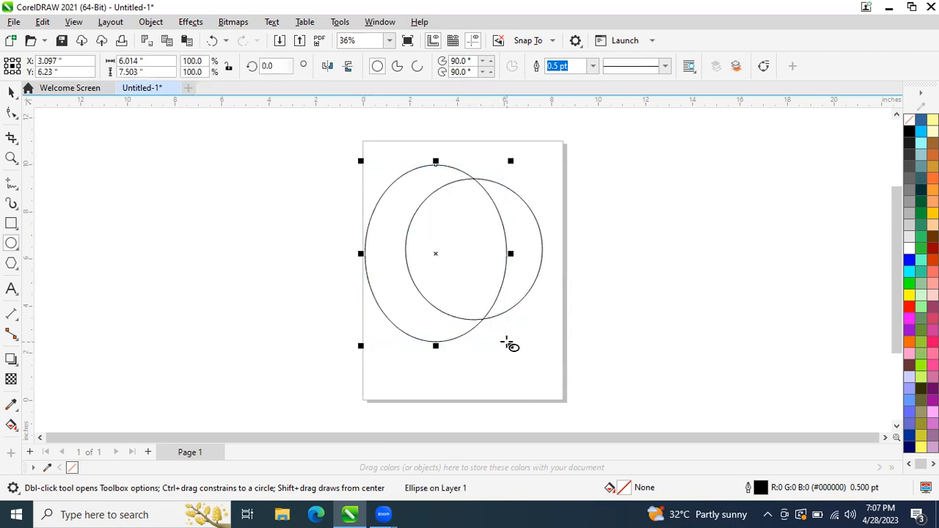
pyautogui.click(12, 92)
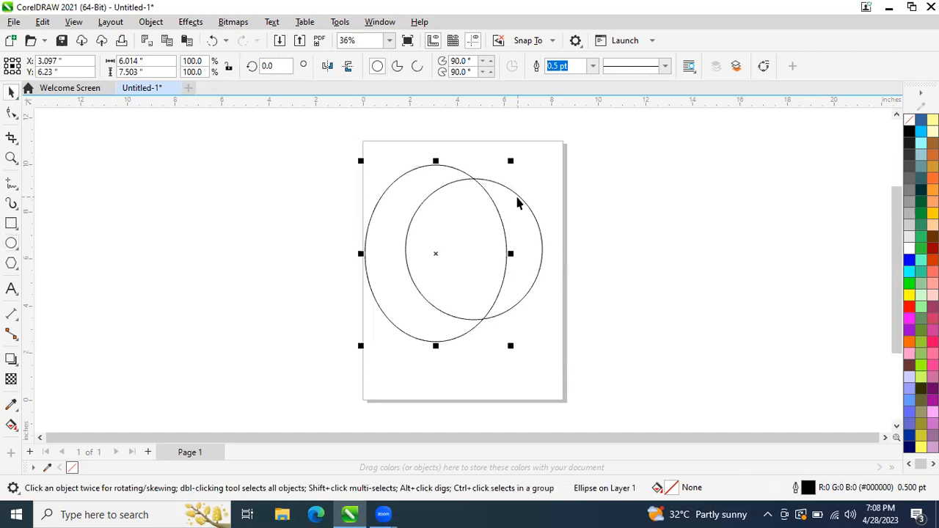
# Combine the two overlapping ellipses into a single curve and deselect it
pyautogui.click(520, 196)
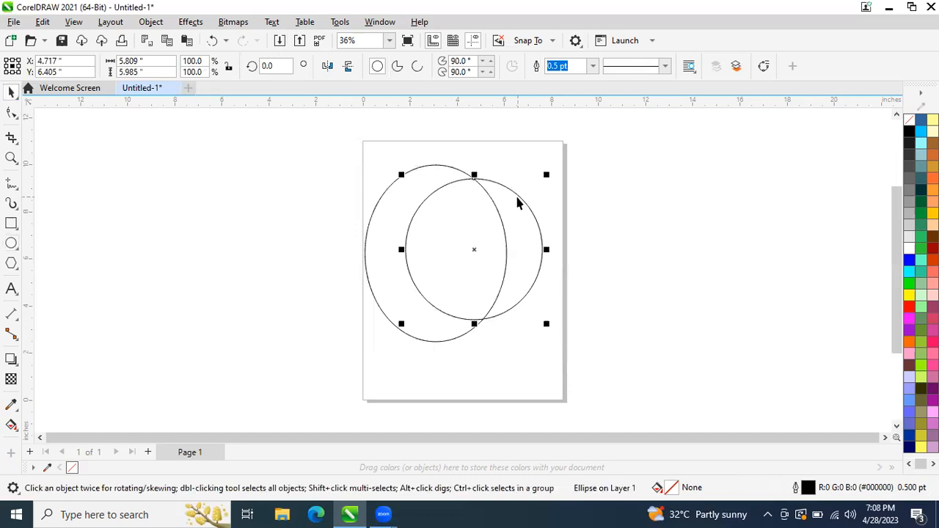
pyautogui.click(409, 170)
pyautogui.click(655, 144)
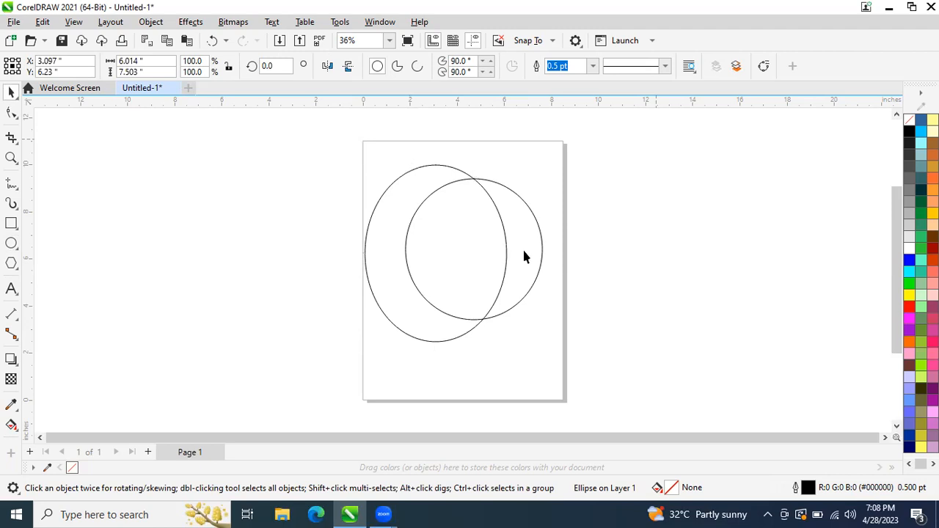
pyautogui.moveTo(317, 380); pyautogui.dragTo(285, 390)
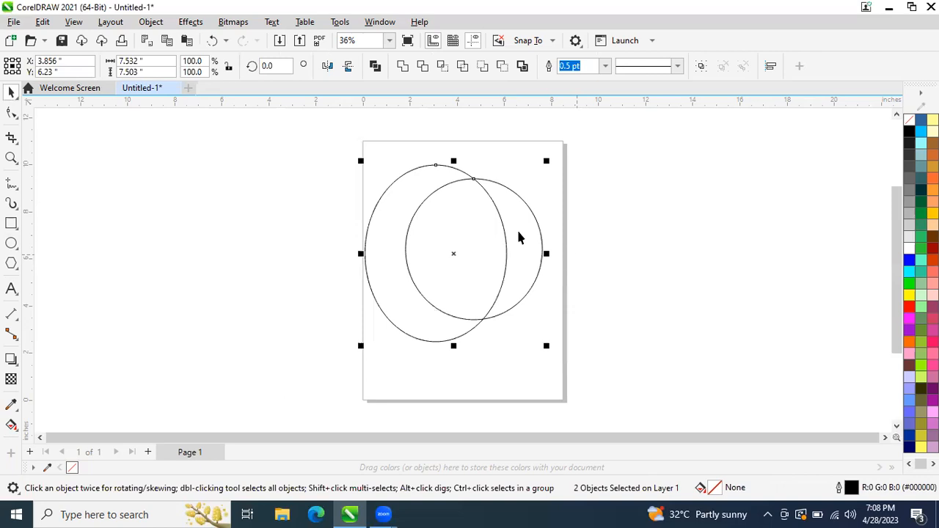
pyautogui.click(375, 66)
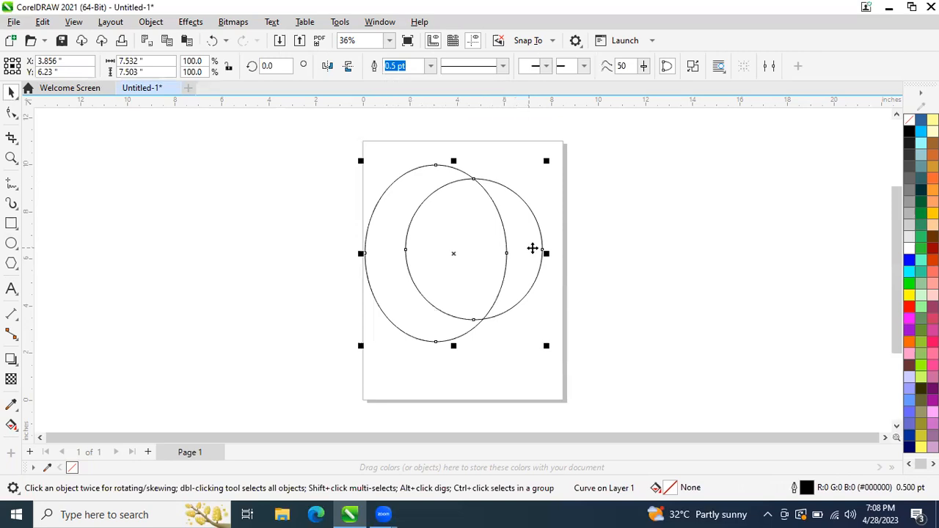
pyautogui.click(585, 269)
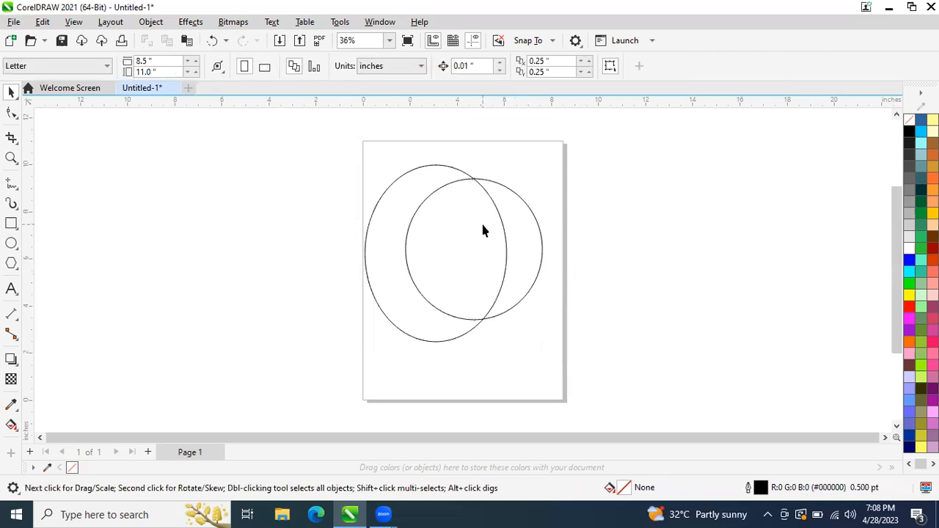
# Try moving the combined curve to the right of the page, and undo both the move and the Combine operation
pyautogui.click(504, 222)
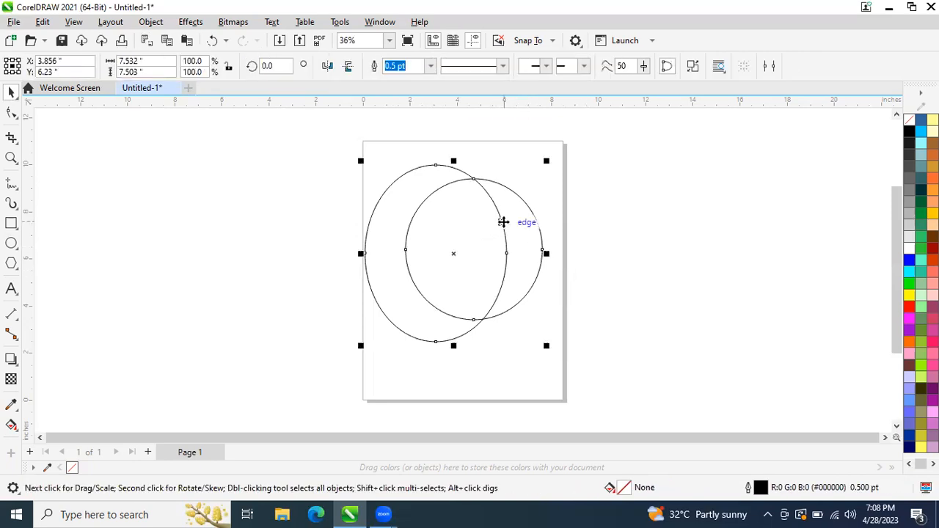
pyautogui.moveTo(503, 222); pyautogui.dragTo(681, 224)
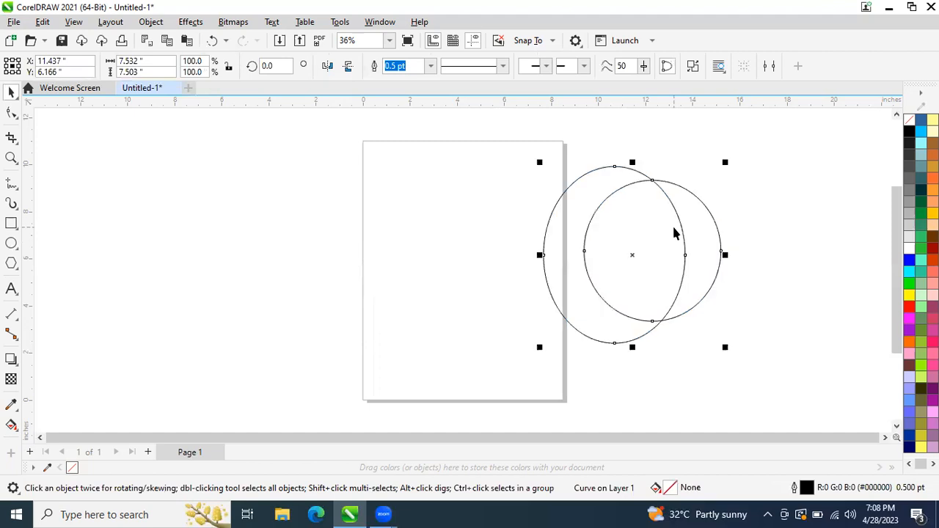
pyautogui.hotkey('ctrl', 'z')
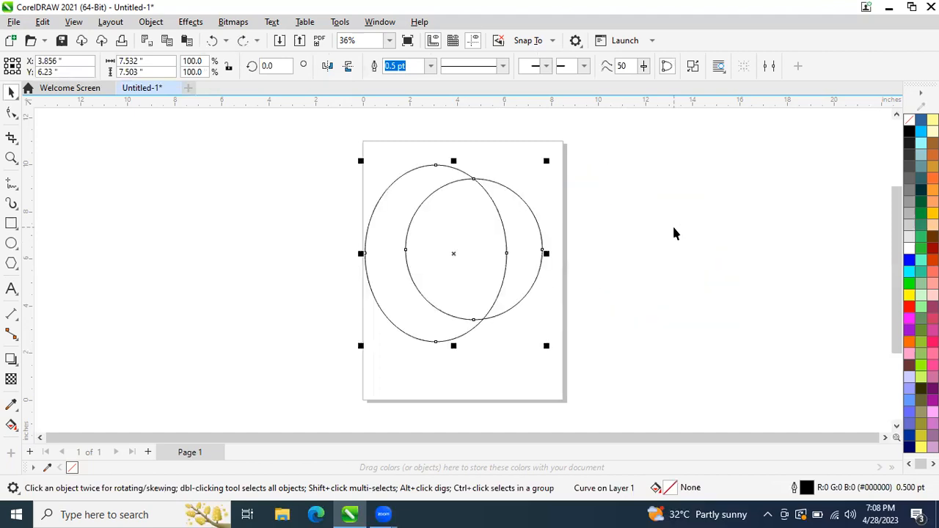
pyautogui.hotkey('ctrl', 'z')
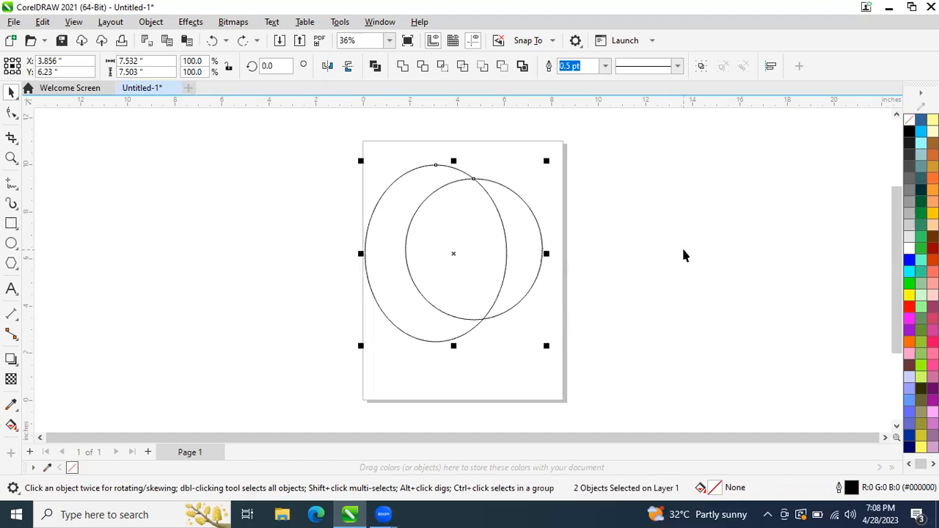
# Weld the two ellipses into one merged outline, and undo the weld
pyautogui.click(569, 266)
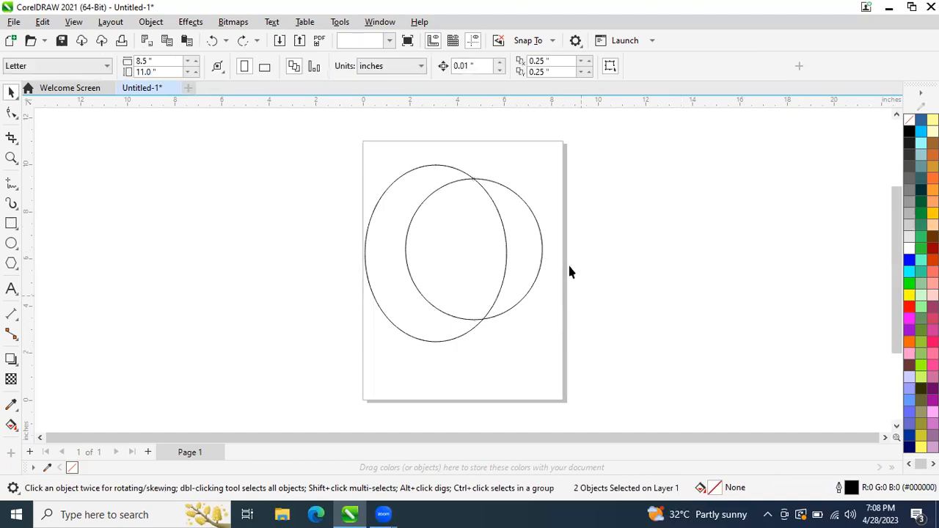
pyautogui.click(530, 237)
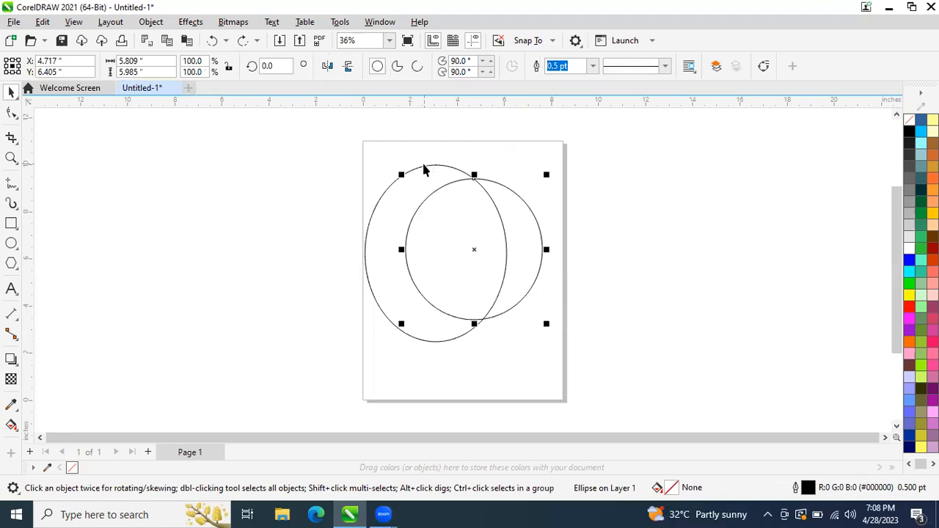
pyautogui.click(424, 166)
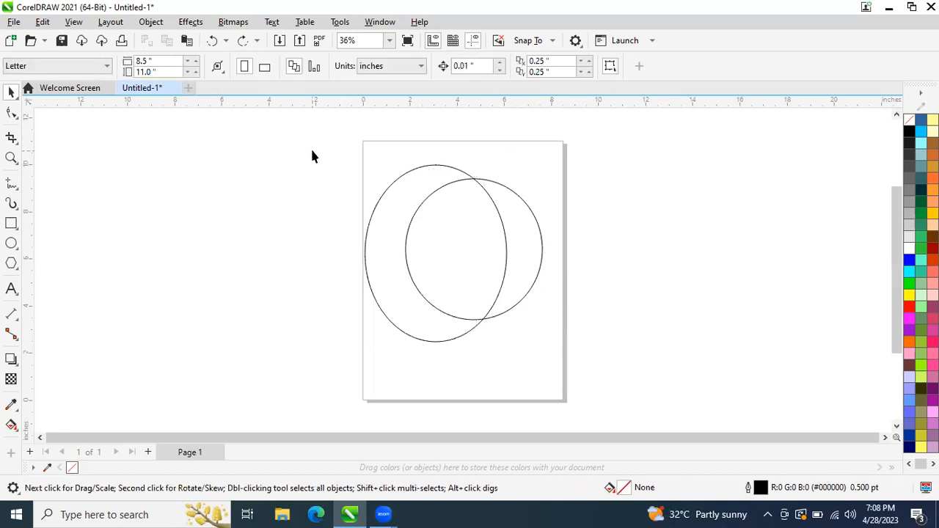
pyautogui.moveTo(543, 348); pyautogui.dragTo(571, 363)
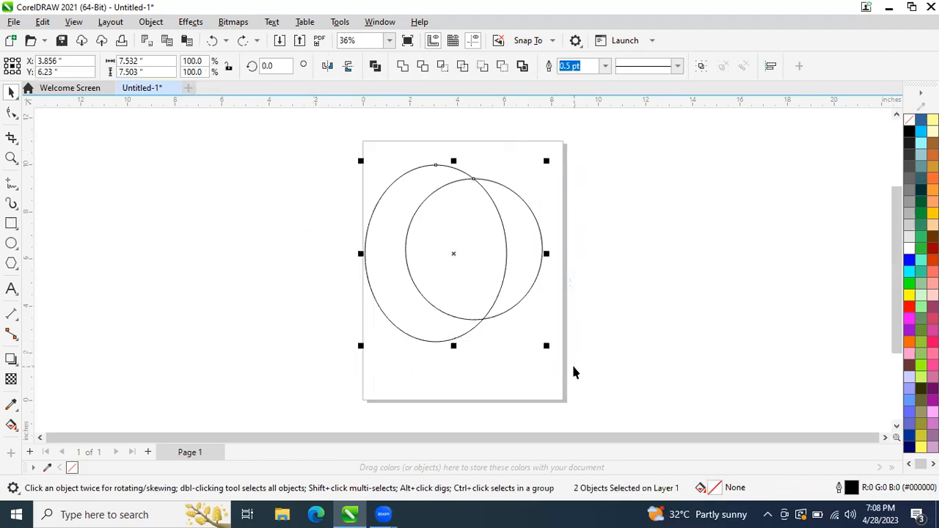
pyautogui.click(402, 68)
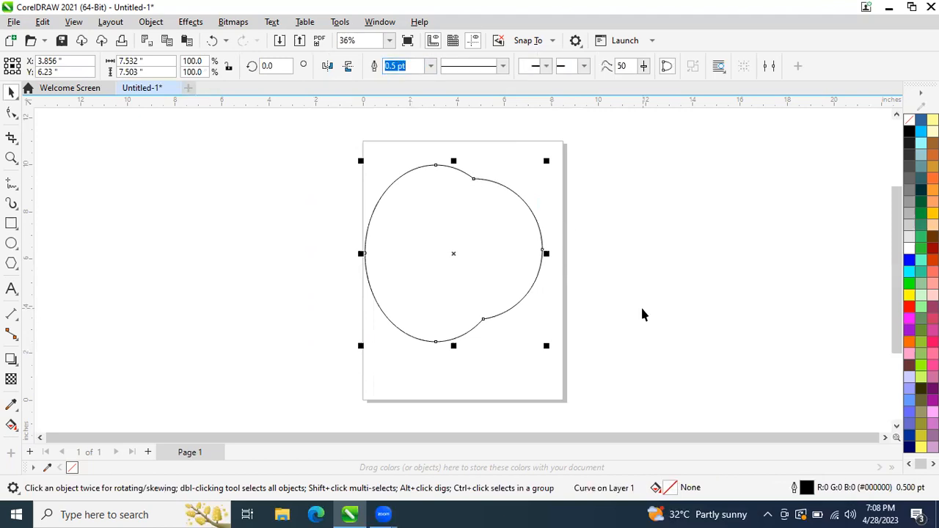
pyautogui.hotkey('ctrl', 'z')
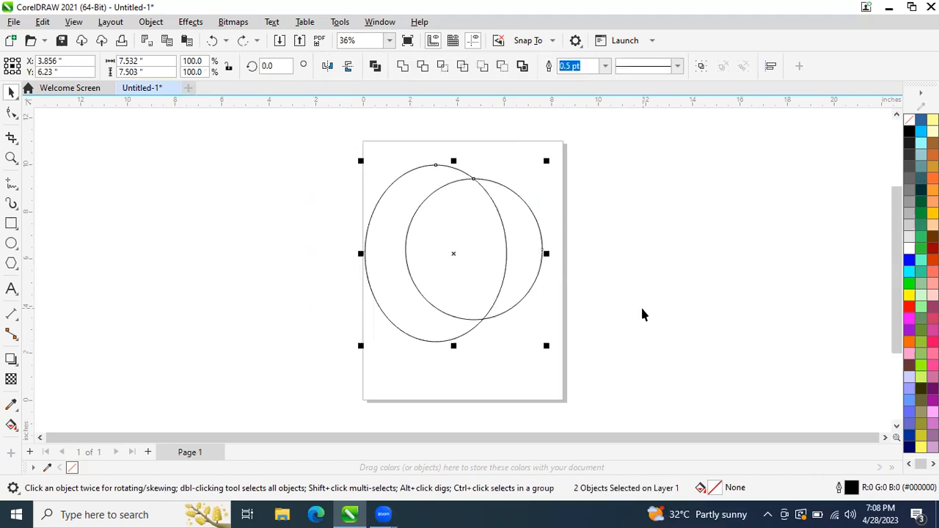
# Trim the smaller ellipse with the larger one, move the resulting crescent away to the right, and undo both changes
pyautogui.click(428, 67)
pyautogui.click(733, 308)
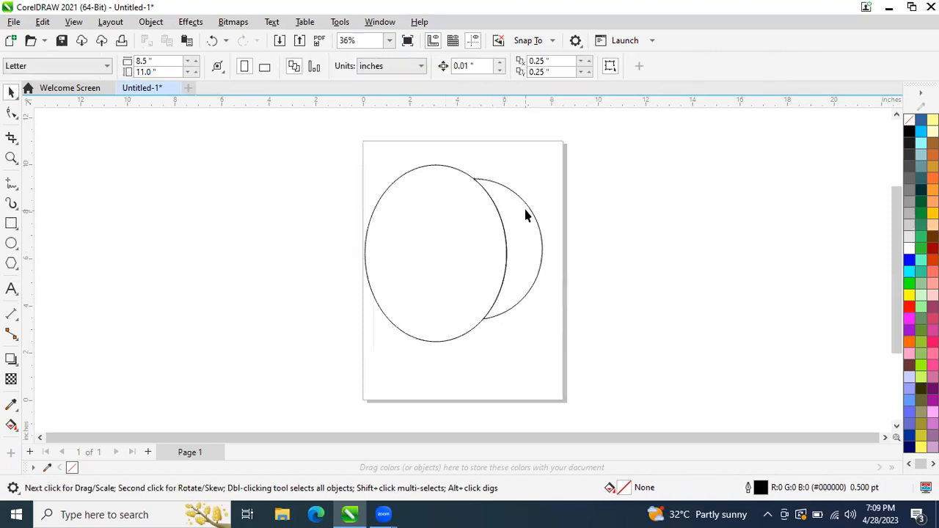
pyautogui.click(525, 210)
pyautogui.moveTo(535, 211); pyautogui.dragTo(582, 215)
pyautogui.click(384, 237)
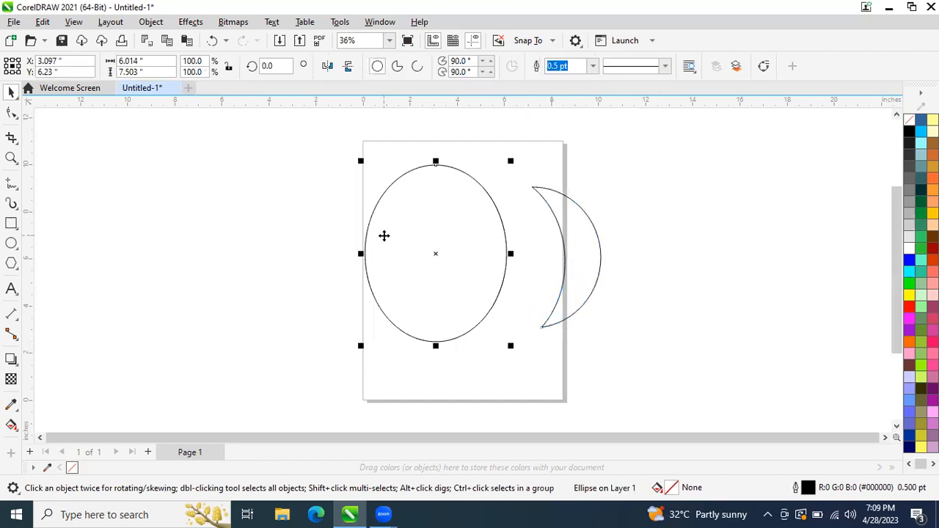
pyautogui.hotkey('ctrl', 'z')
pyautogui.hotkey('ctrl', 'z')
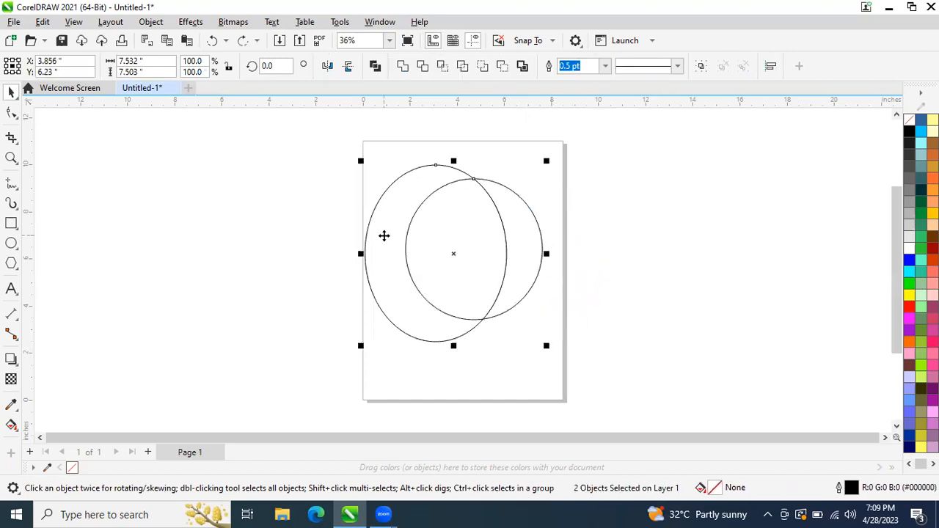
# Select the larger ellipse first and add the smaller one, apply Trim to the pair, and undo it
pyautogui.click(628, 258)
pyautogui.click(390, 220)
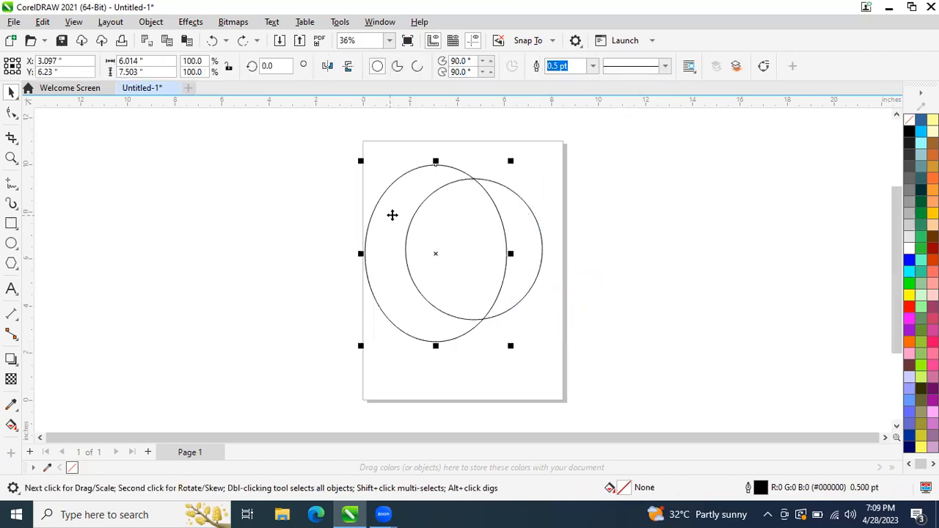
pyautogui.click(534, 254)
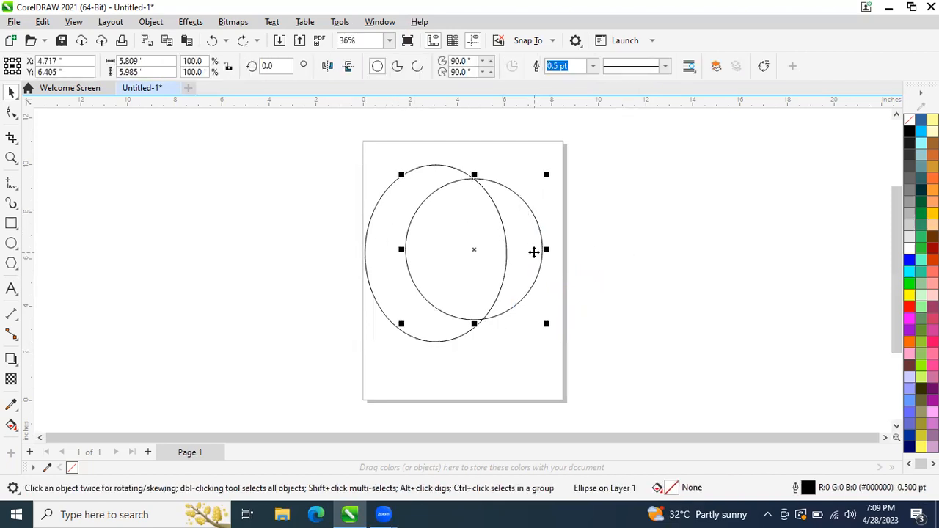
pyautogui.click(390, 185)
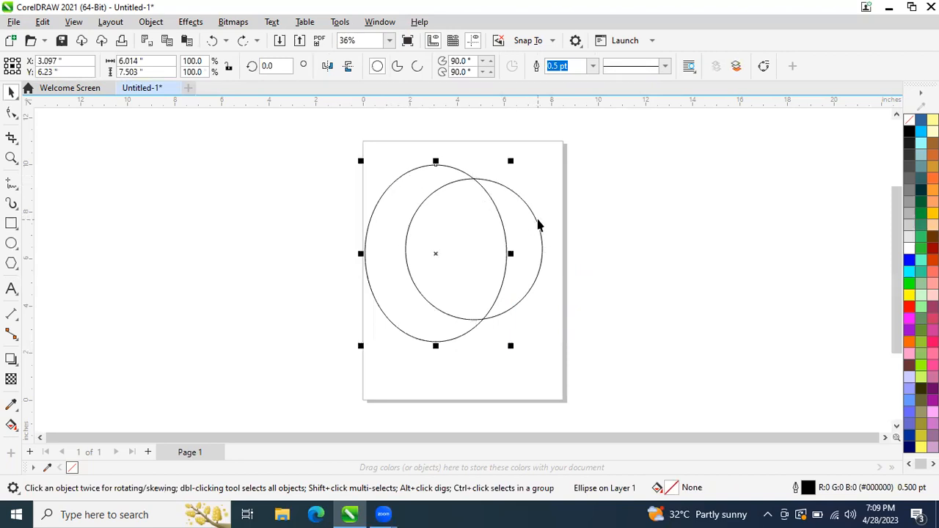
pyautogui.keyDown('shift'); pyautogui.click(537, 220); pyautogui.keyUp('shift')
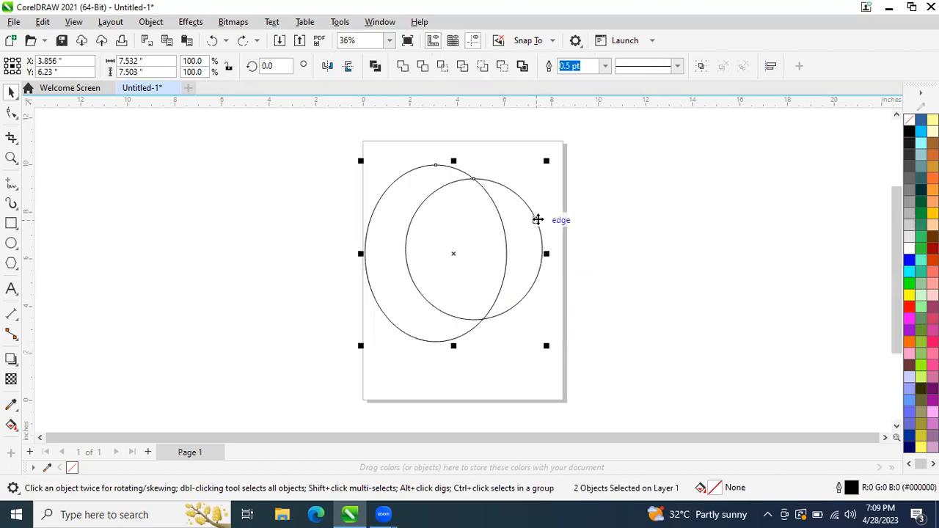
pyautogui.click(422, 66)
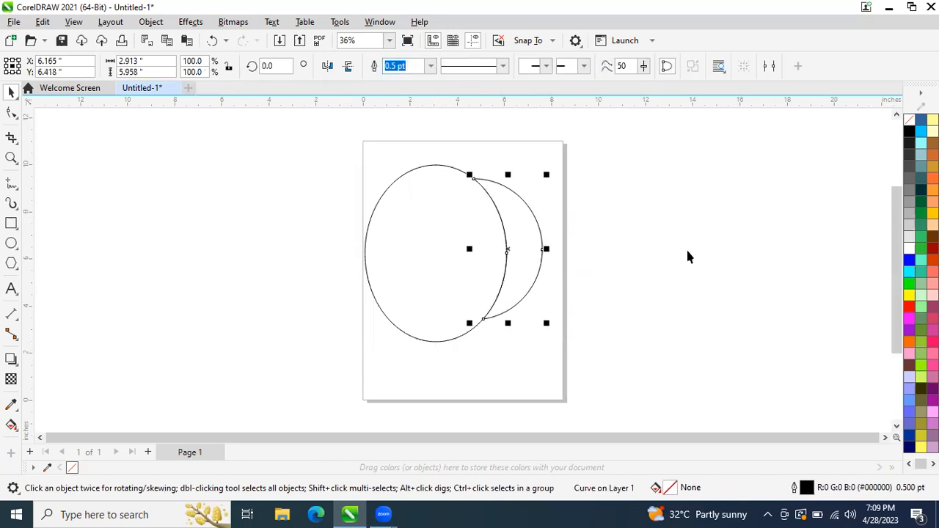
pyautogui.hotkey('ctrl', 'z')
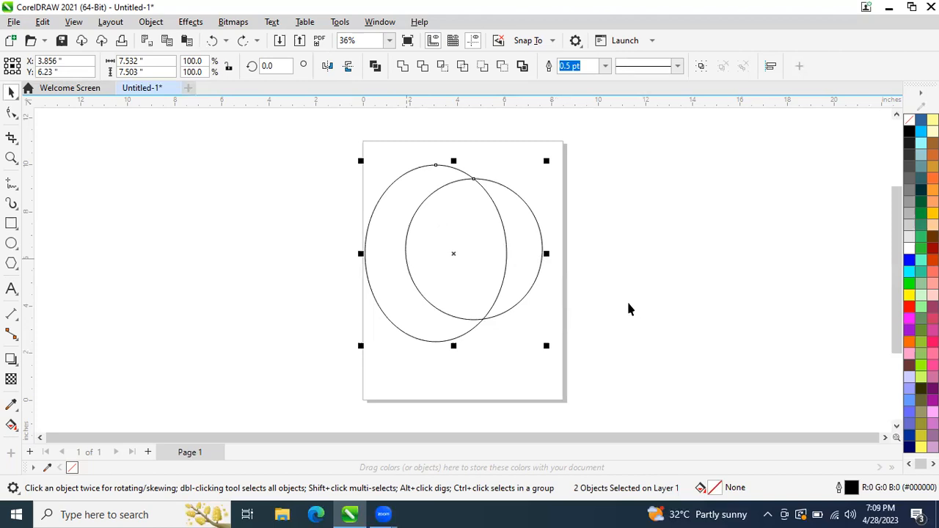
# Create the Intersect shape of the two ellipses, move it off to the right of the page, and undo both changes
pyautogui.click(443, 67)
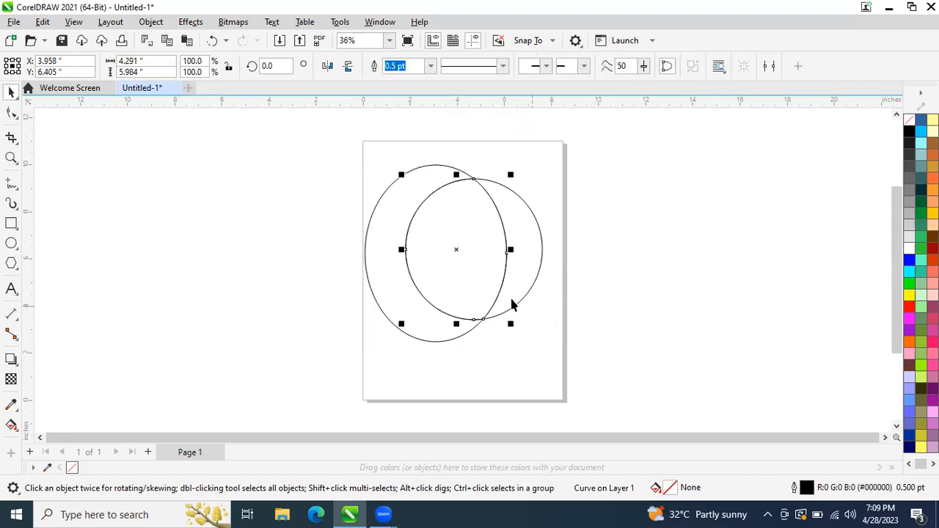
pyautogui.moveTo(458, 249); pyautogui.dragTo(686, 311)
pyautogui.hotkey('ctrl', 'z')
pyautogui.hotkey('ctrl', 'z')
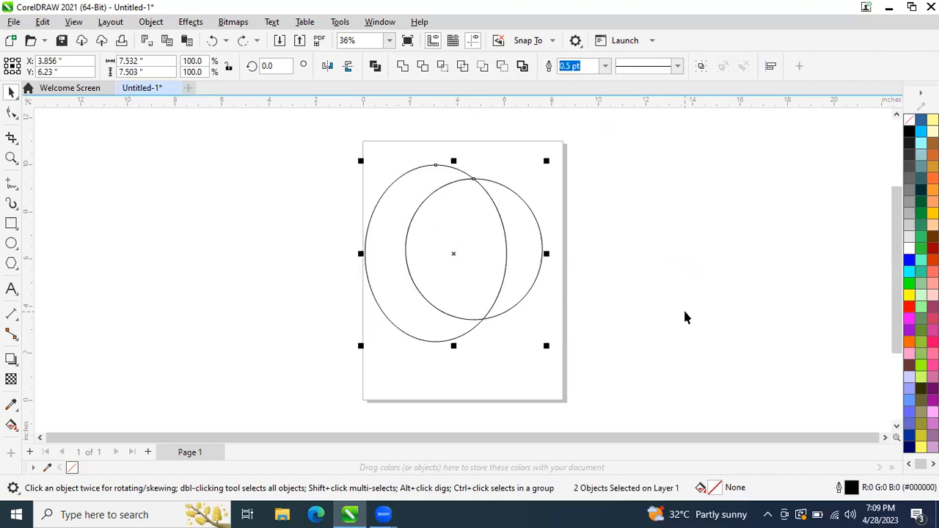
# Apply Simplify to the two ellipses, move the leftover crescent off the page to the right, and undo both changes
pyautogui.click(463, 67)
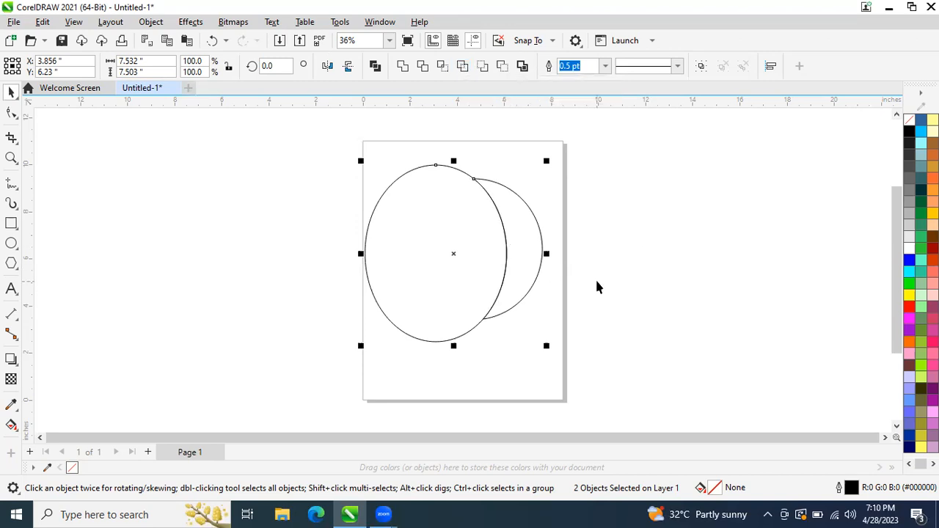
pyautogui.click(522, 240)
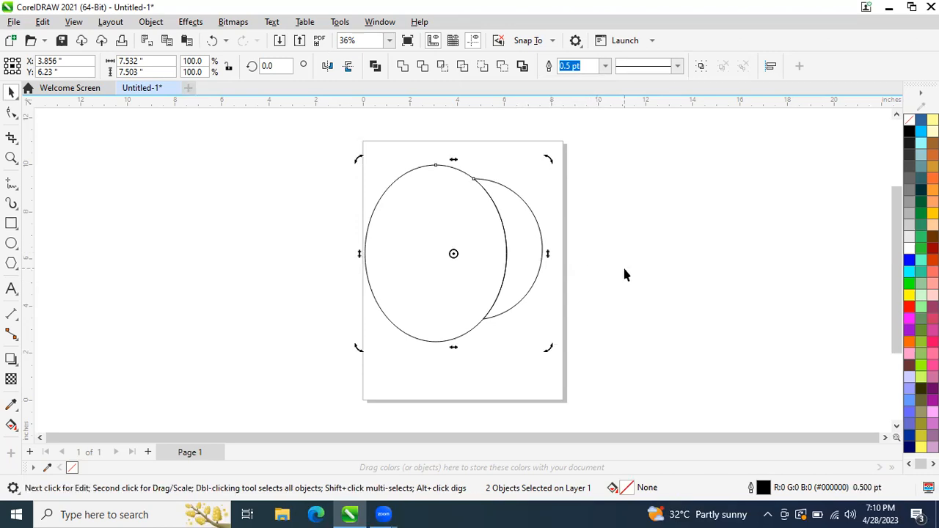
pyautogui.click(623, 265)
pyautogui.click(522, 201)
pyautogui.moveTo(523, 201); pyautogui.dragTo(618, 188)
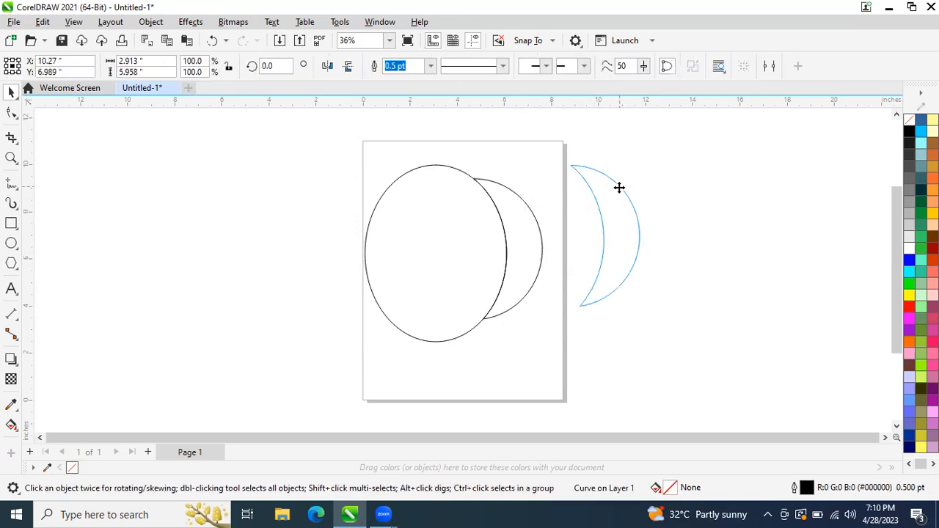
pyautogui.hotkey('ctrl', 'z')
pyautogui.hotkey('ctrl', 'z')
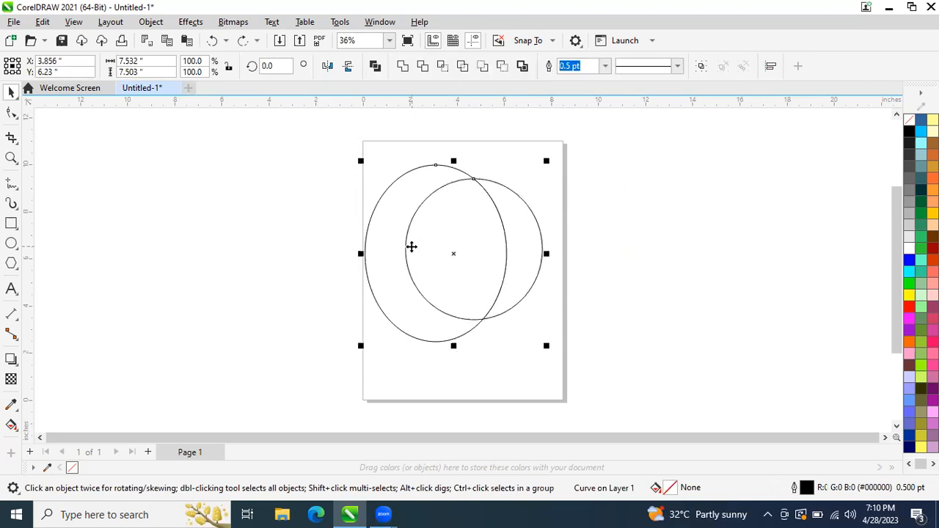
# Apply Front Minus Back to the two selected ellipses, and undo the operation
pyautogui.click(482, 68)
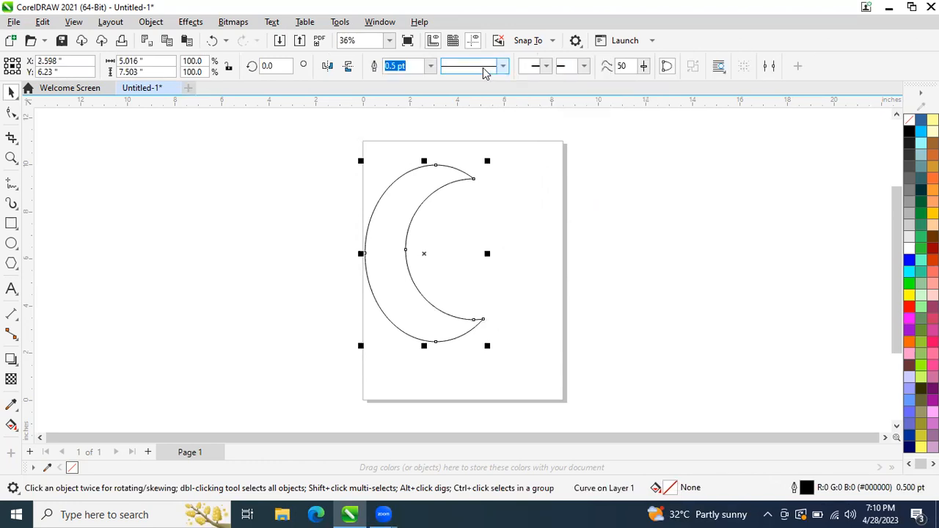
pyautogui.hotkey('ctrl', 'z')
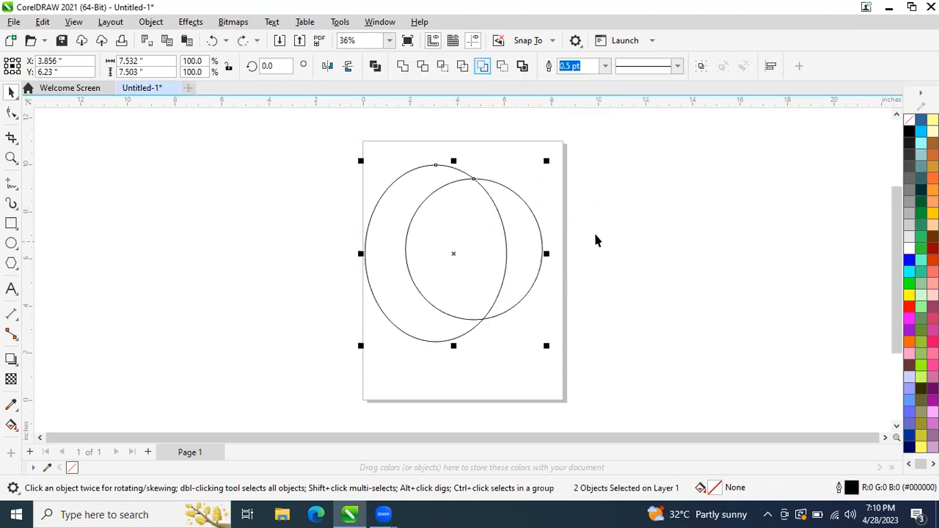
# Apply Front Minus Back and Back Minus Front in turn to the two selected ellipses, undoing each operation
pyautogui.click(482, 68)
pyautogui.hotkey('ctrl', 'z')
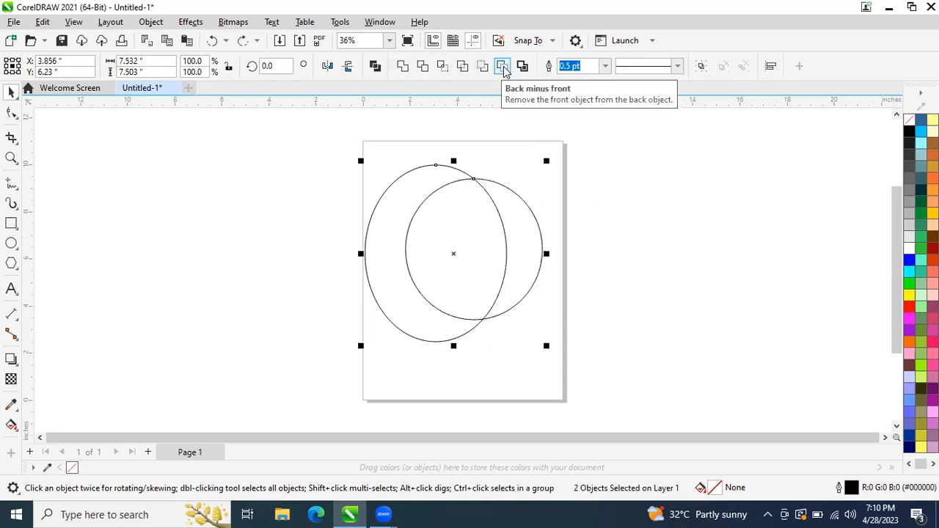
pyautogui.click(504, 67)
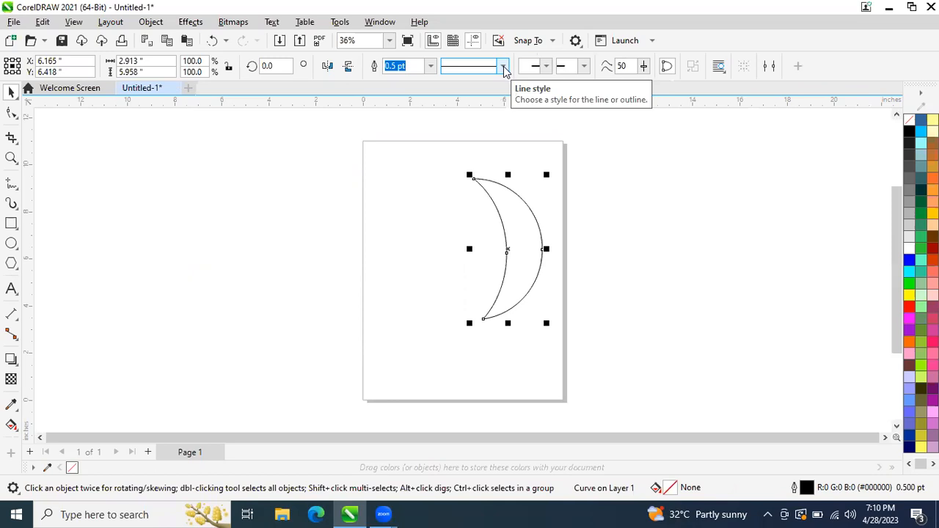
pyautogui.hotkey('ctrl', 'z')
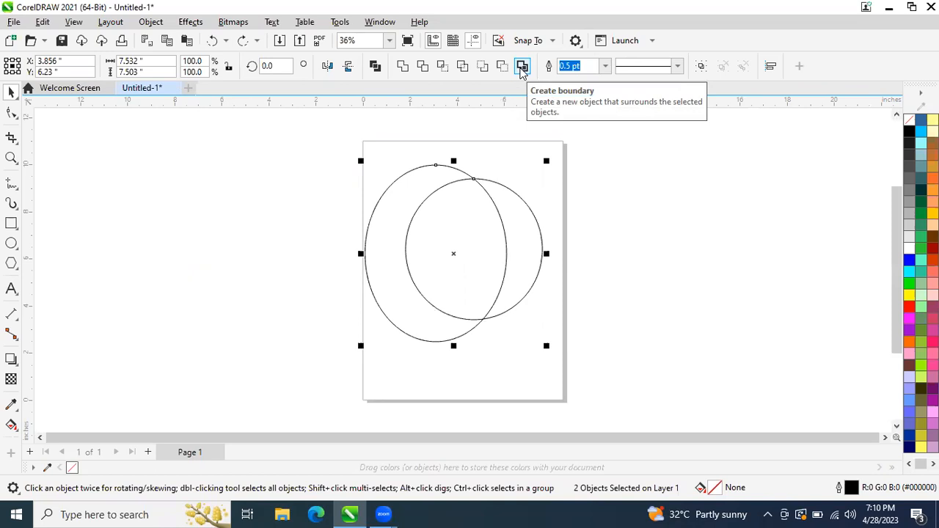
# Create a boundary around the two ellipses, move it off the page to the right, undo everything, and clear the selection
pyautogui.click(522, 67)
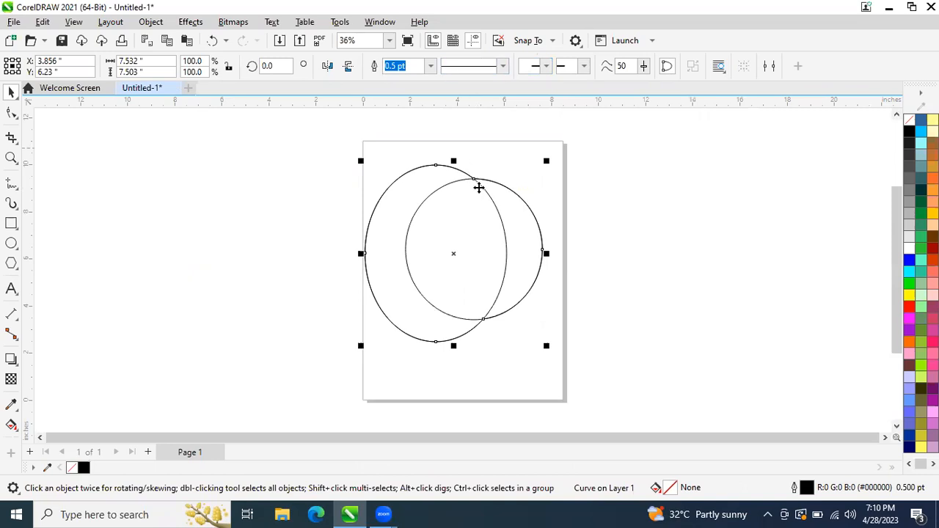
pyautogui.moveTo(479, 188); pyautogui.dragTo(779, 174)
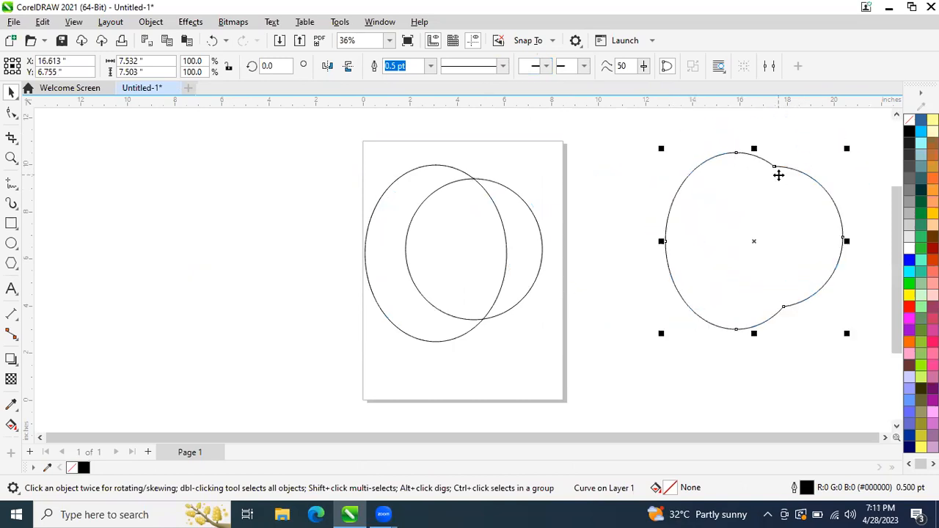
pyautogui.hotkey('ctrl', 'z')
pyautogui.hotkey('ctrl', 'z')
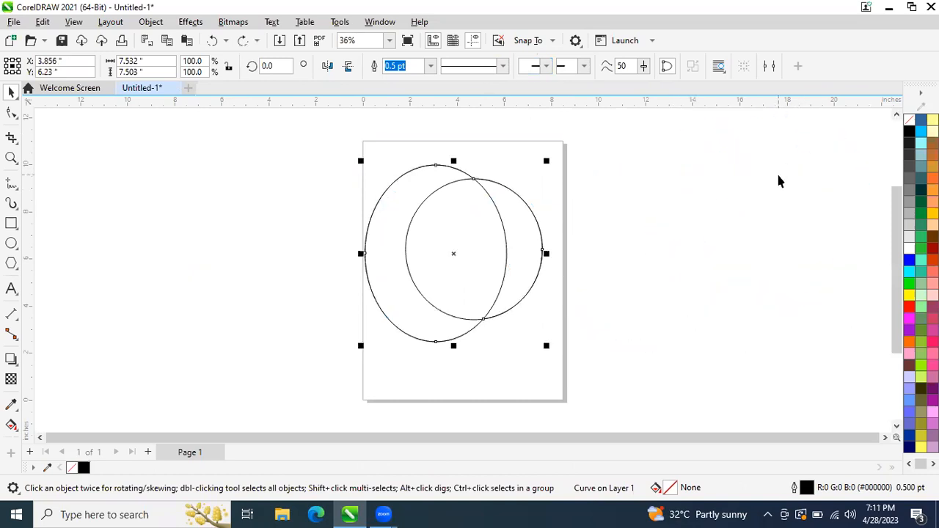
pyautogui.hotkey('ctrl', 'z')
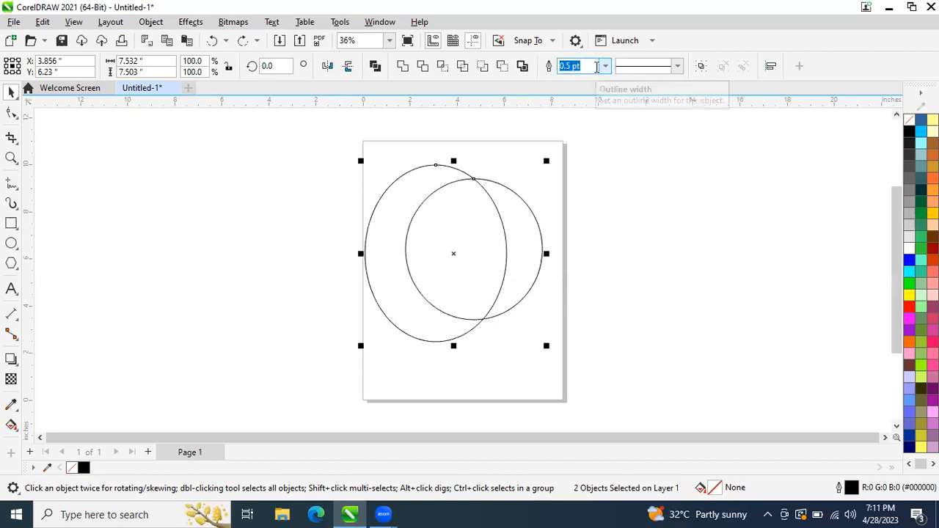
pyautogui.click(599, 212)
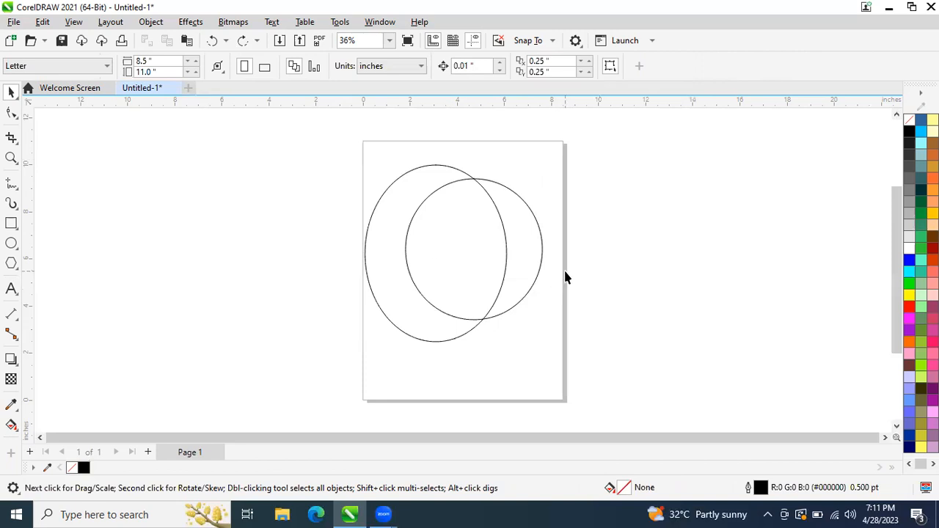
# Delete the smaller ellipse, and resize the remaining one to about 6.01 by 5.99 inches in the upper half of the page
pyautogui.click(518, 240)
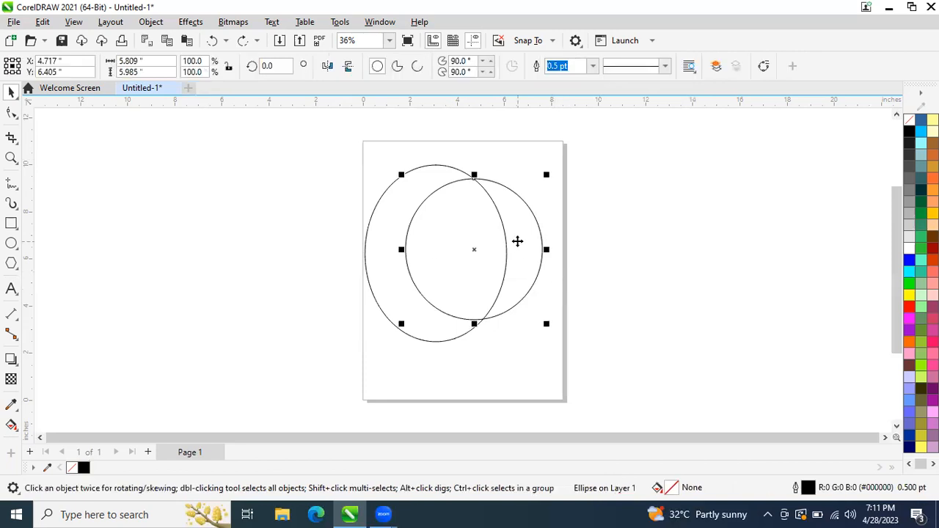
pyautogui.press('Delete')
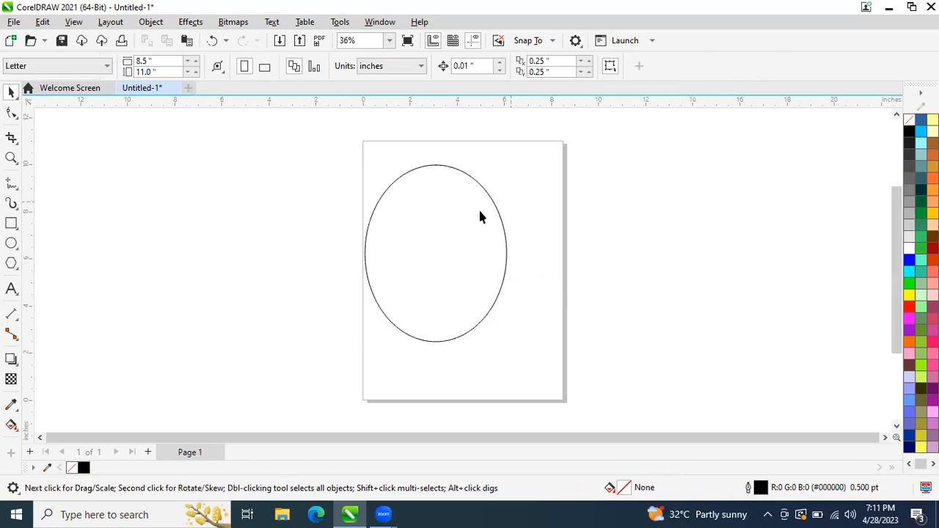
pyautogui.click(480, 214)
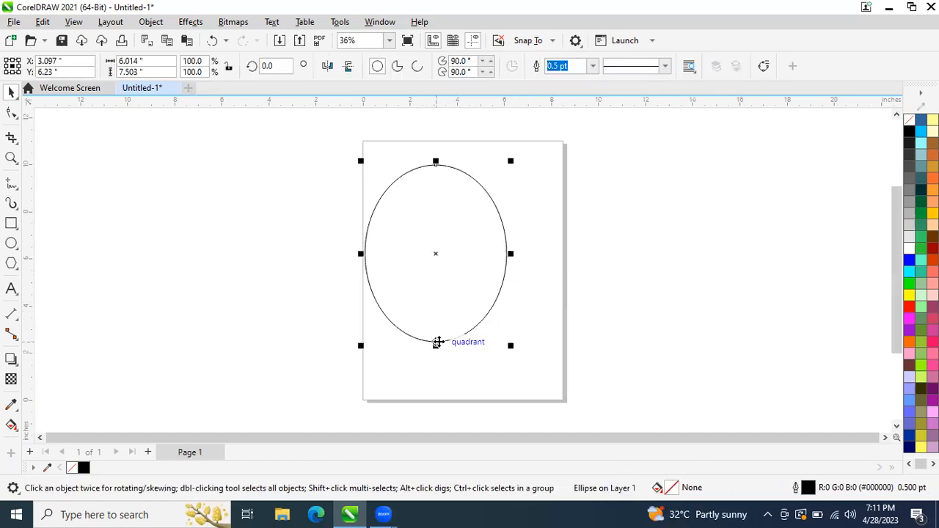
pyautogui.moveTo(437, 356); pyautogui.dragTo(455, 318)
pyautogui.moveTo(434, 236); pyautogui.dragTo(471, 239)
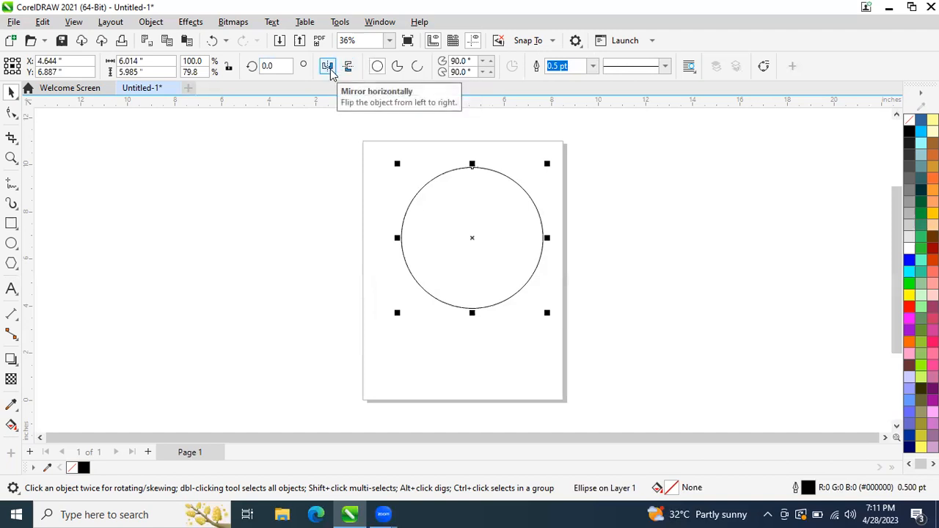
# Change the ellipse to a pie shape, try the arc form on it, and return it to a pie
pyautogui.click(397, 67)
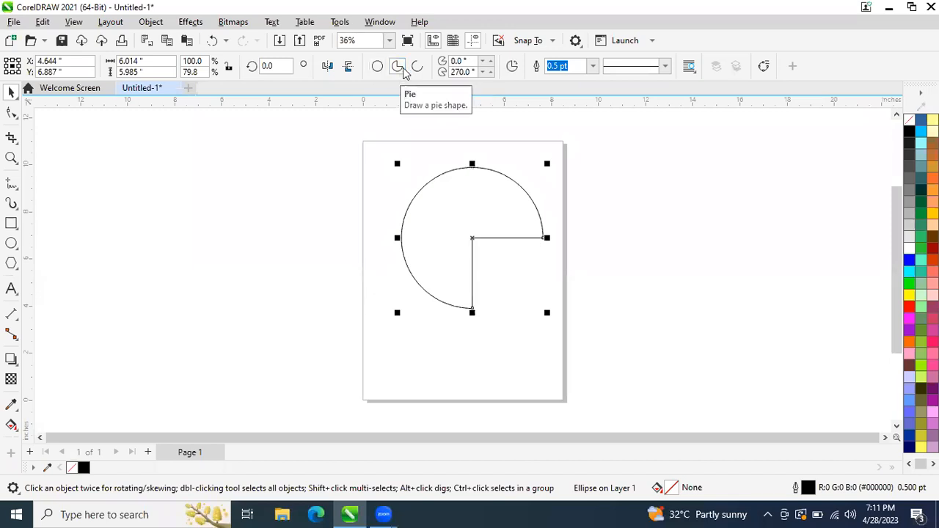
pyautogui.click(415, 72)
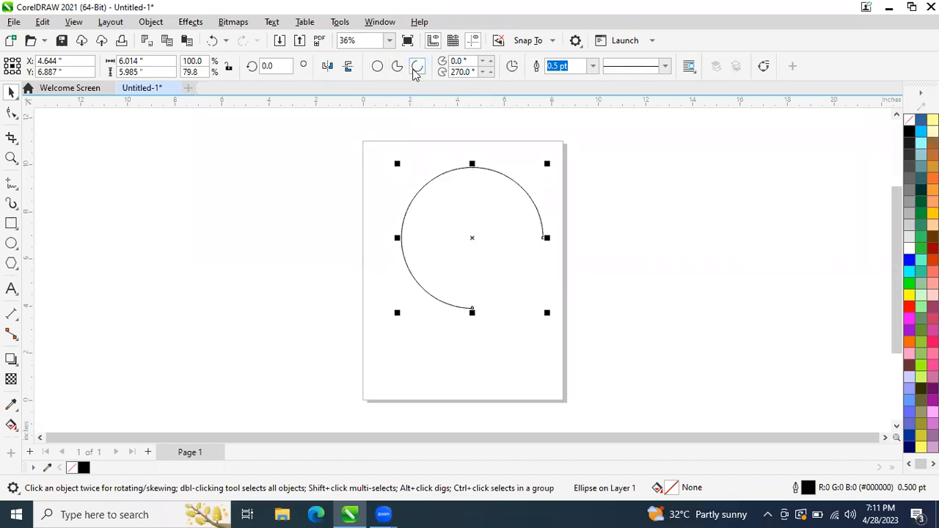
pyautogui.click(397, 68)
pyautogui.click(416, 70)
pyautogui.click(397, 69)
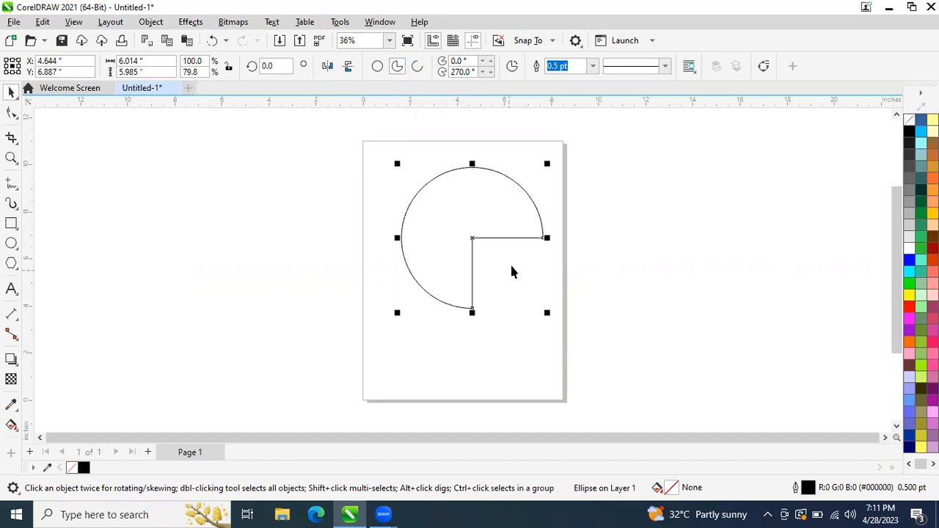
# Reshape the pie with the Shape tool into a quarter spanning 180 to 270 degrees
pyautogui.click(11, 112)
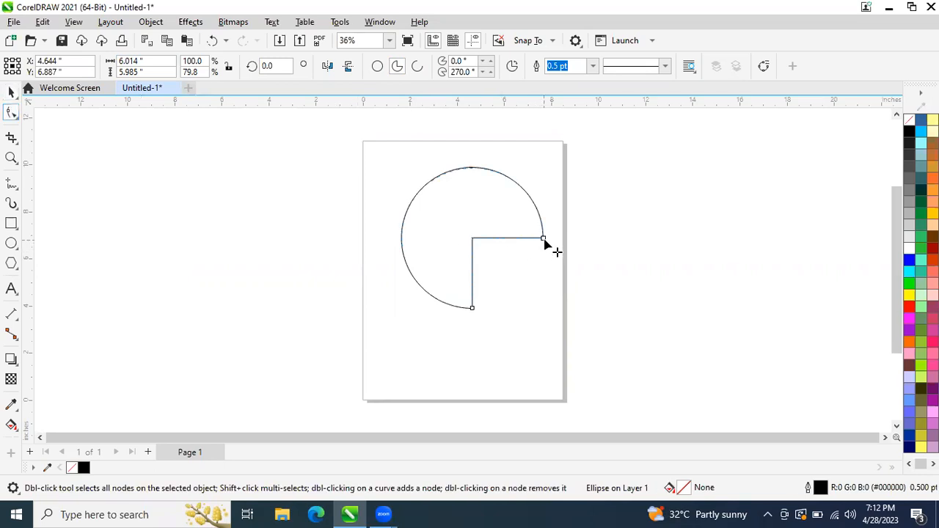
pyautogui.moveTo(545, 243); pyautogui.dragTo(447, 243)
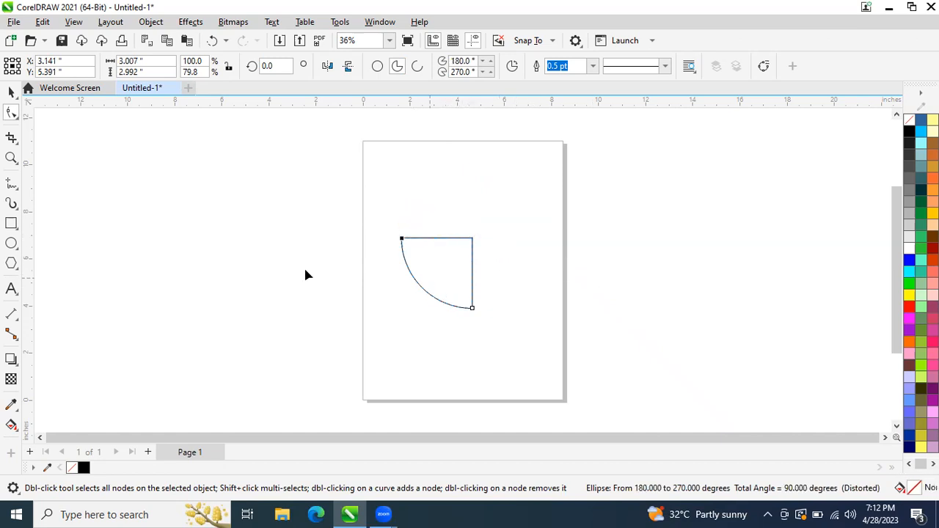
pyautogui.click(11, 89)
# Create a mirrored copy of the quarter pie on its right side and nudge it right to X 6.358 inches, leaving a narrow gap
pyautogui.moveTo(397, 273); pyautogui.dragTo(549, 251)
pyautogui.press('Right')
pyautogui.press('Right')
pyautogui.press('Right')
pyautogui.press('Right')
pyautogui.press('Right')
pyautogui.press('Right')
pyautogui.press('Right')
pyautogui.press('Right')
pyautogui.press('Right')
pyautogui.press('Right')
pyautogui.press('Right')
pyautogui.press('Right')
pyautogui.press('Right')
pyautogui.press('Right')
pyautogui.press('Right')
pyautogui.press('Right')
pyautogui.moveTo(549, 245); pyautogui.dragTo(550, 245)
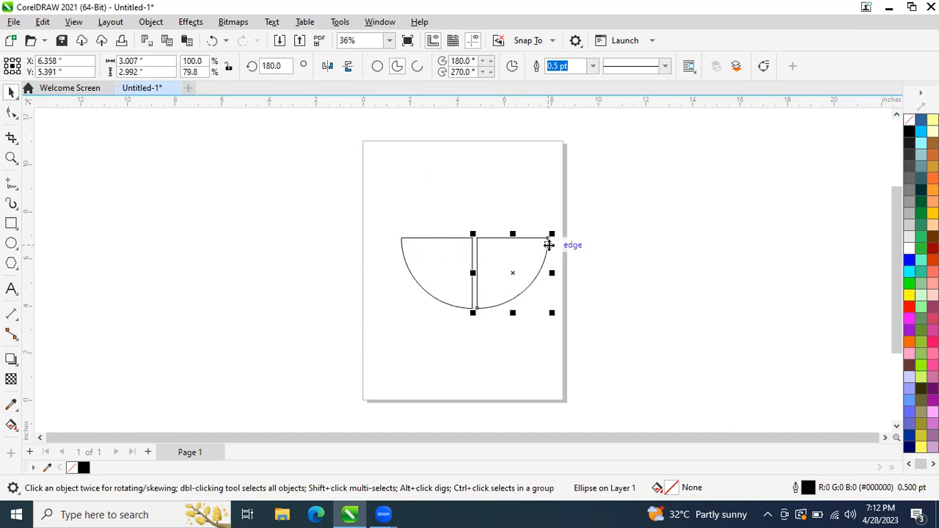
# Create a mirrored copy of both quarter pies above them and nudge it up to Y 8.603 inches, leaving a narrow gap
pyautogui.moveTo(578, 212); pyautogui.dragTo(325, 356)
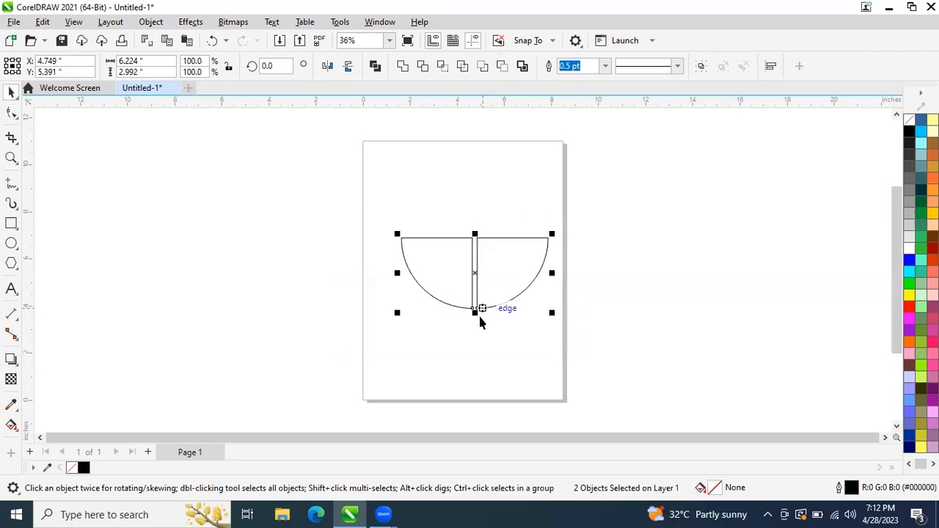
pyautogui.moveTo(477, 317); pyautogui.dragTo(479, 222)
pyautogui.press('Up')
pyautogui.press('Up')
pyautogui.press('Up')
pyautogui.press('Up')
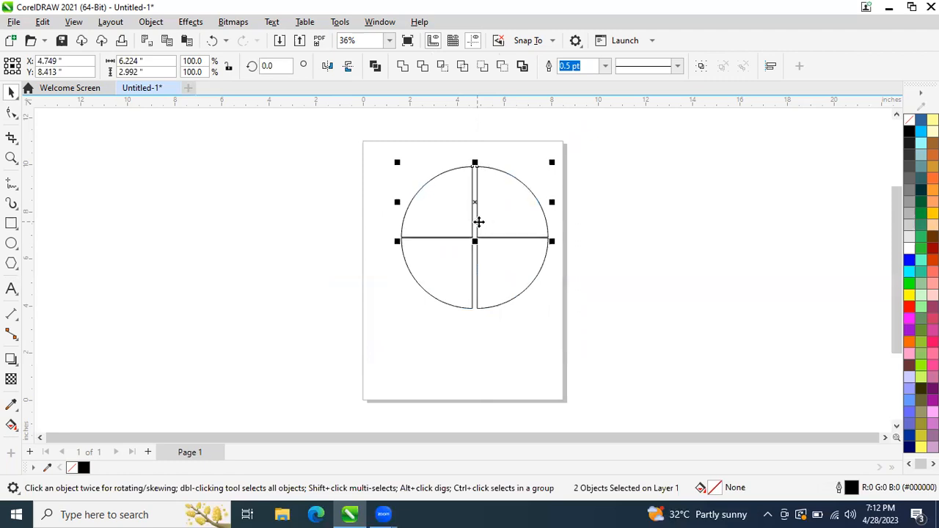
pyautogui.press('Up')
pyautogui.press('Up')
pyautogui.press('Up')
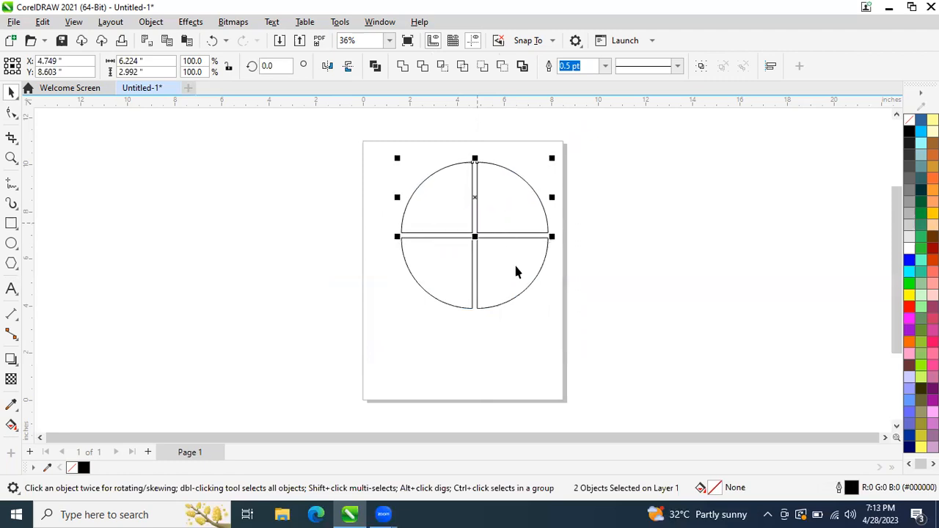
pyautogui.click(618, 330)
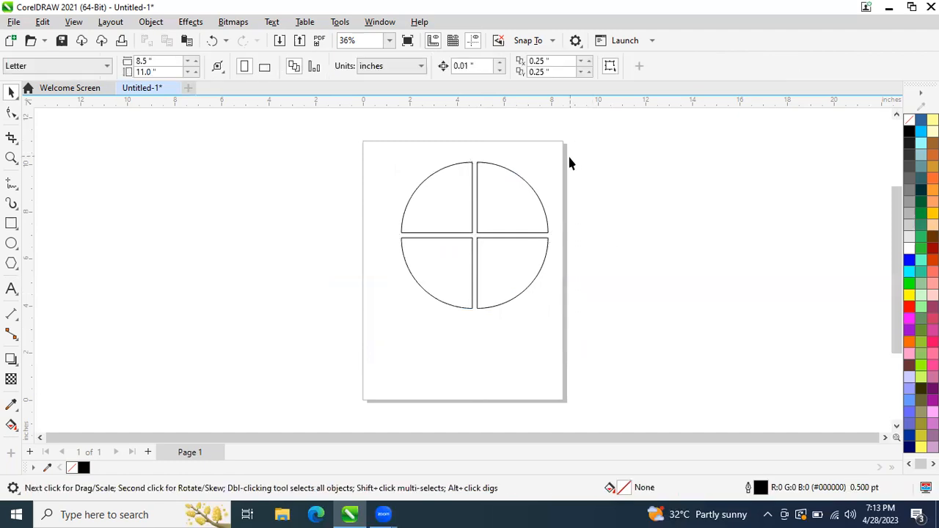
# Fill the upper-left quarter blue, the upper-right cyan, the lower-left magenta, and the lower-right pale lavender
pyautogui.click(447, 198)
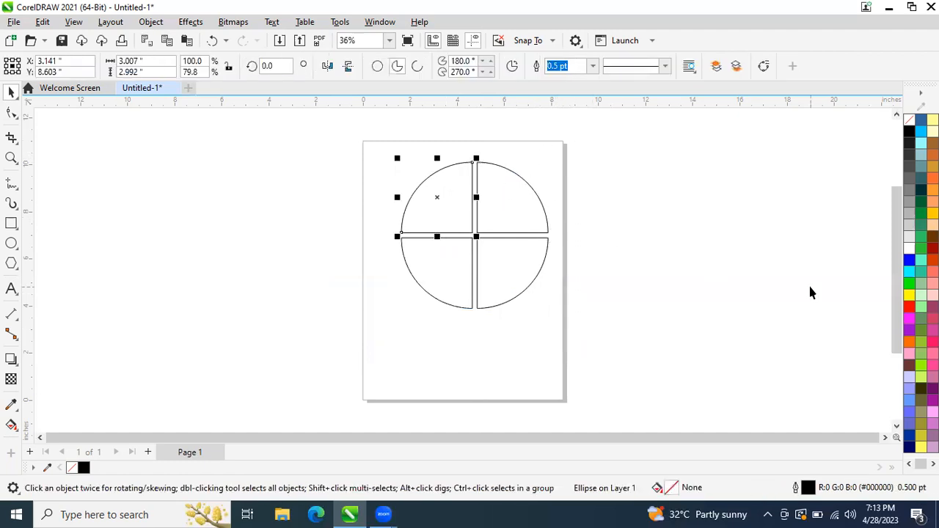
pyautogui.click(910, 265)
pyautogui.click(525, 203)
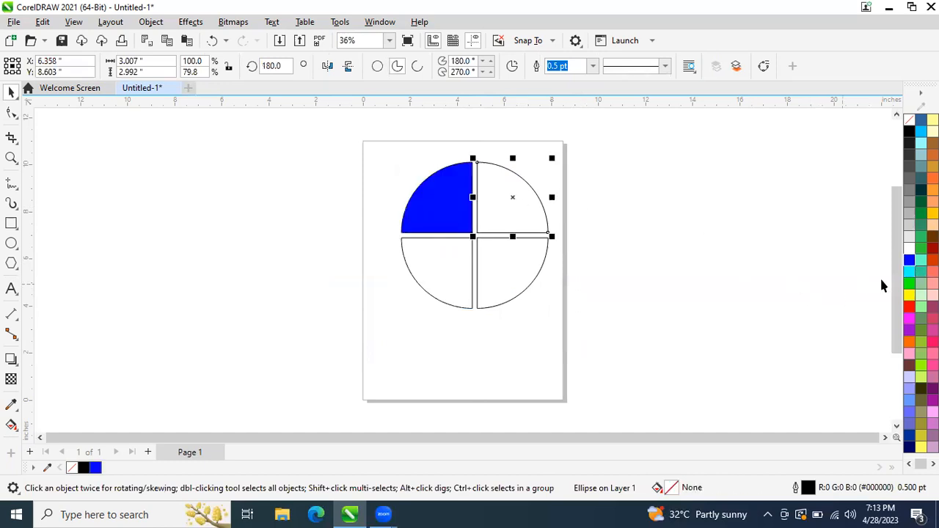
pyautogui.click(909, 271)
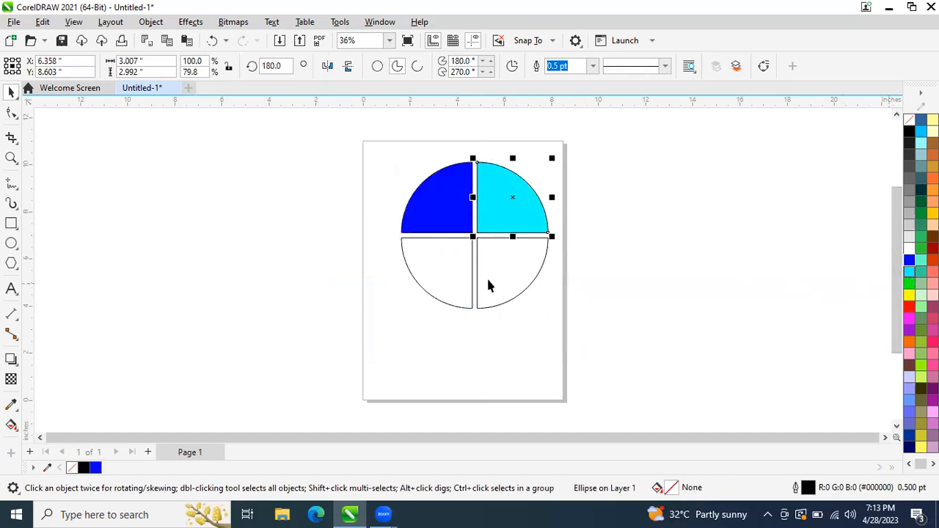
pyautogui.click(449, 259)
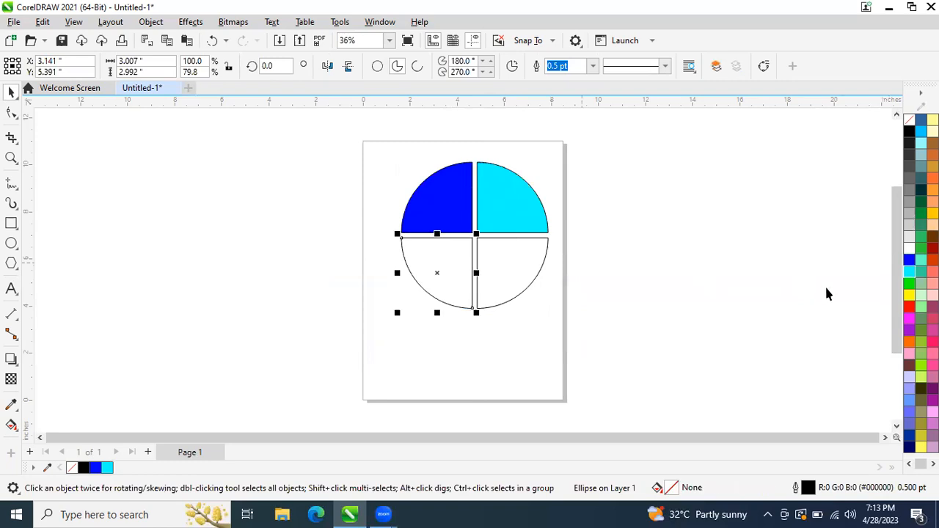
pyautogui.click(908, 321)
pyautogui.click(529, 275)
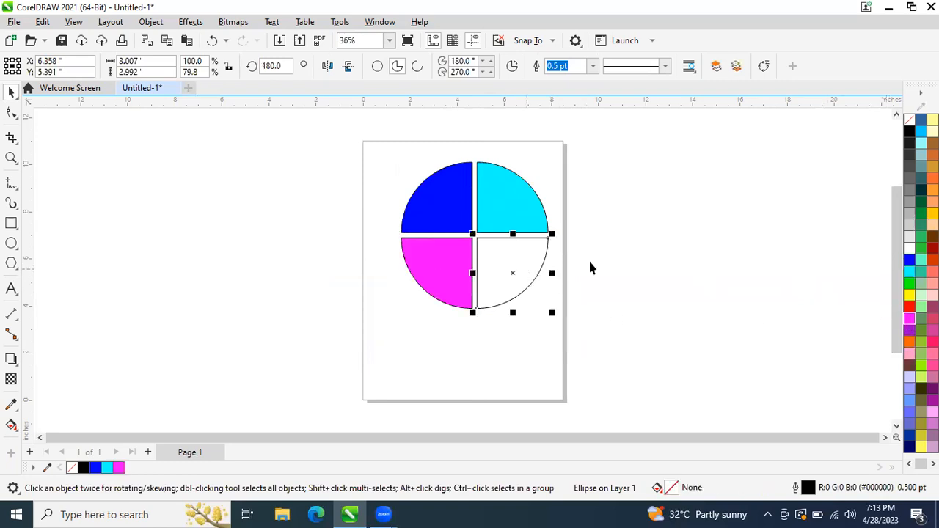
pyautogui.click(908, 379)
pyautogui.click(598, 219)
# Recolour the upper-left quarter with the periwinkle blue fill
pyautogui.click(425, 197)
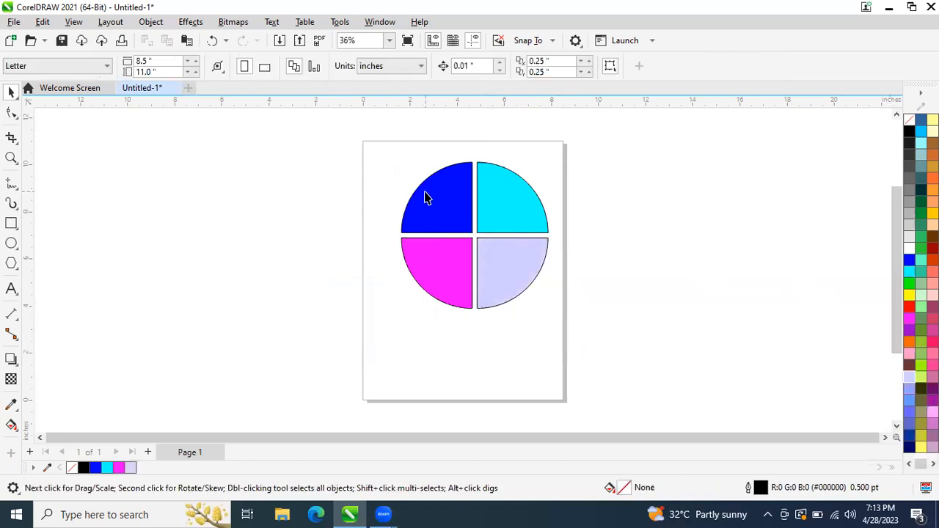
pyautogui.click(908, 390)
pyautogui.click(677, 169)
# Remove the outline from all four quarter pies
pyautogui.moveTo(574, 138); pyautogui.dragTo(362, 342)
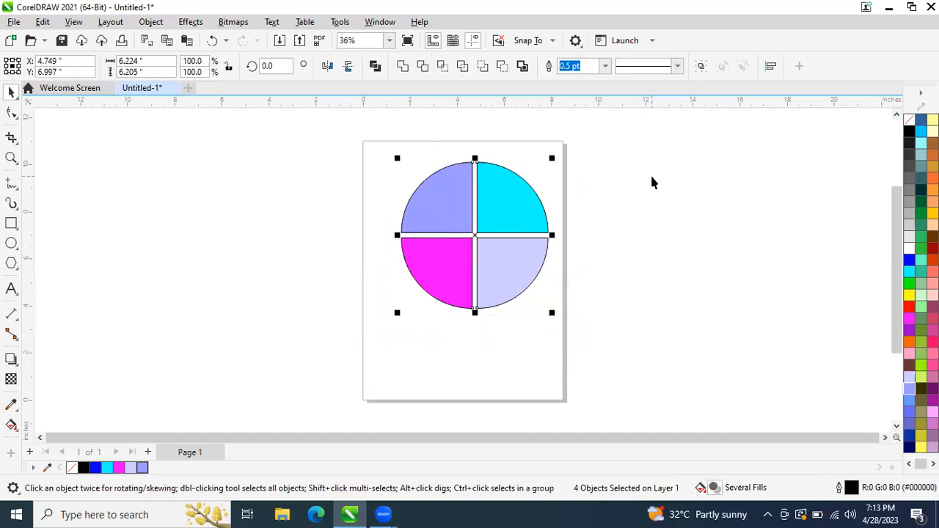
pyautogui.rightClick(911, 124)
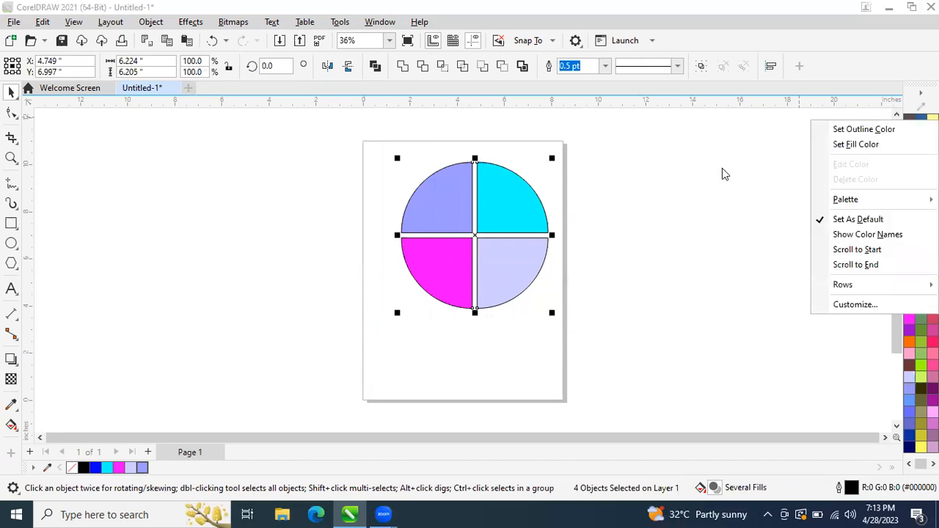
pyautogui.click(903, 138)
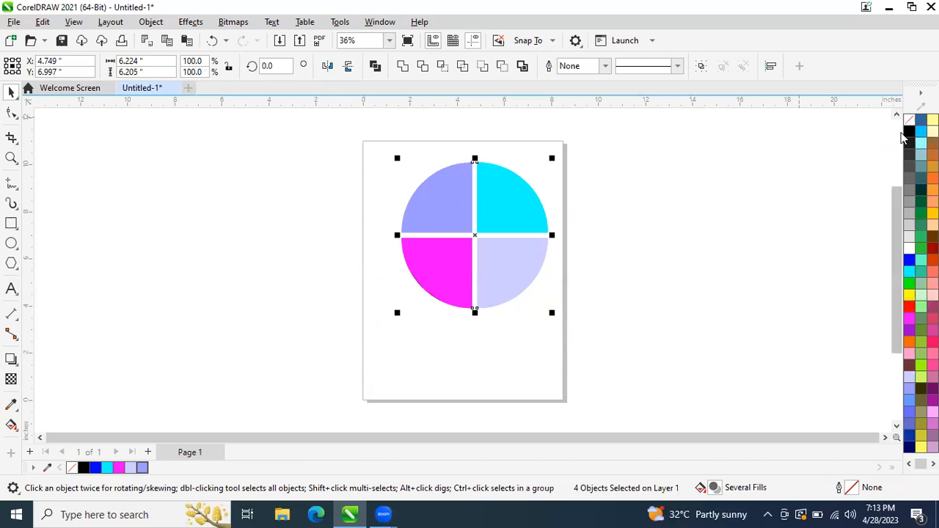
pyautogui.click(673, 166)
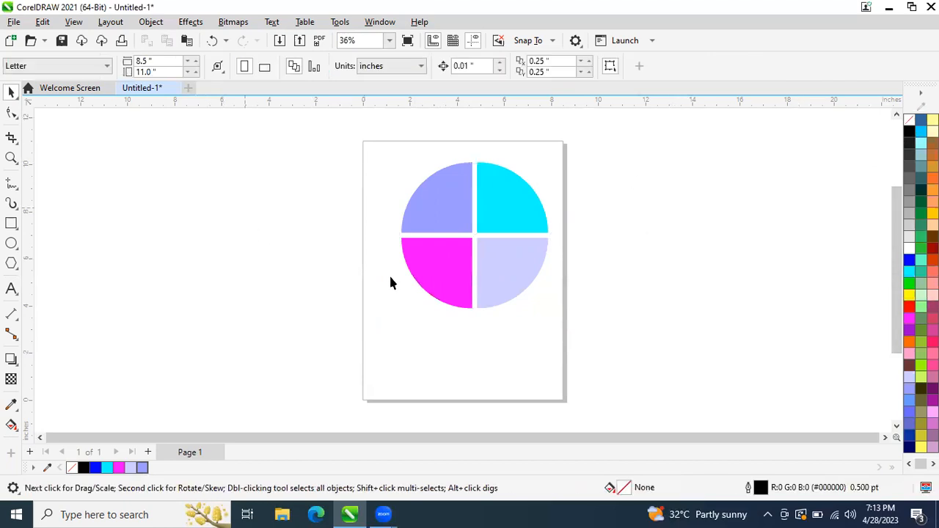
# Give all four quarter pies a 3 pt red (#C21F1F) outline that scales with the object and sits behind the fill
pyautogui.click(12, 243)
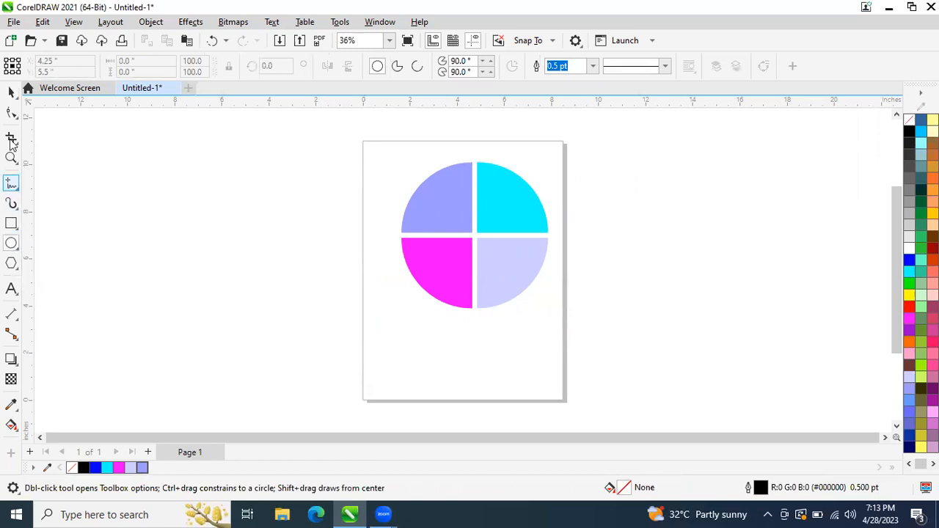
pyautogui.click(12, 91)
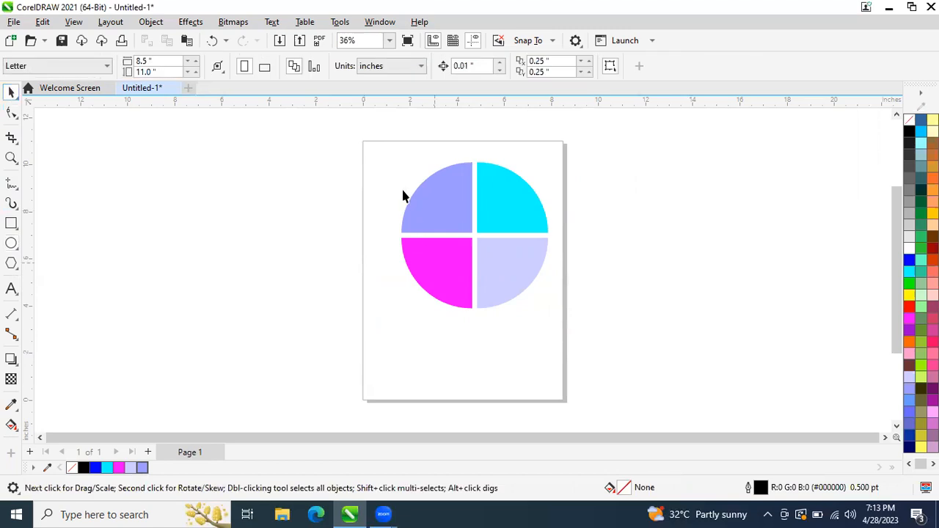
pyautogui.moveTo(383, 160); pyautogui.dragTo(554, 323)
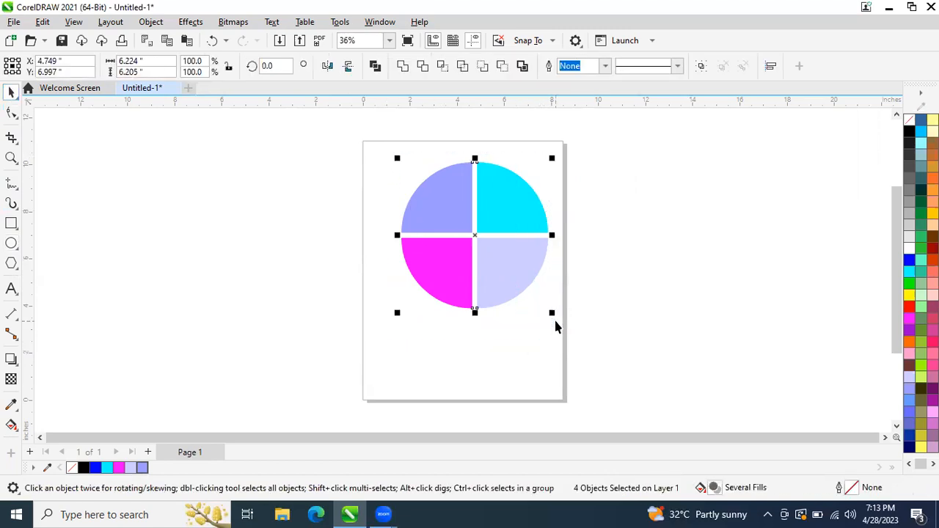
pyautogui.press('F12')
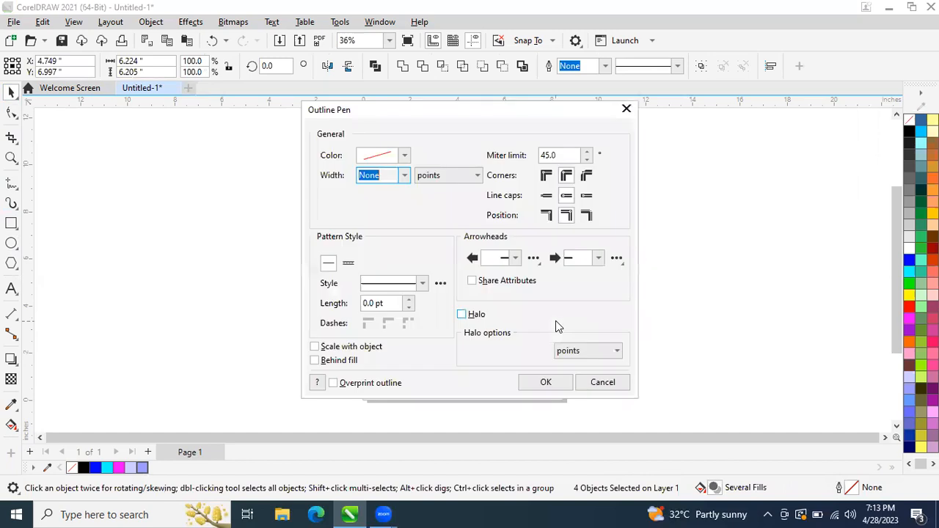
pyautogui.click(405, 176)
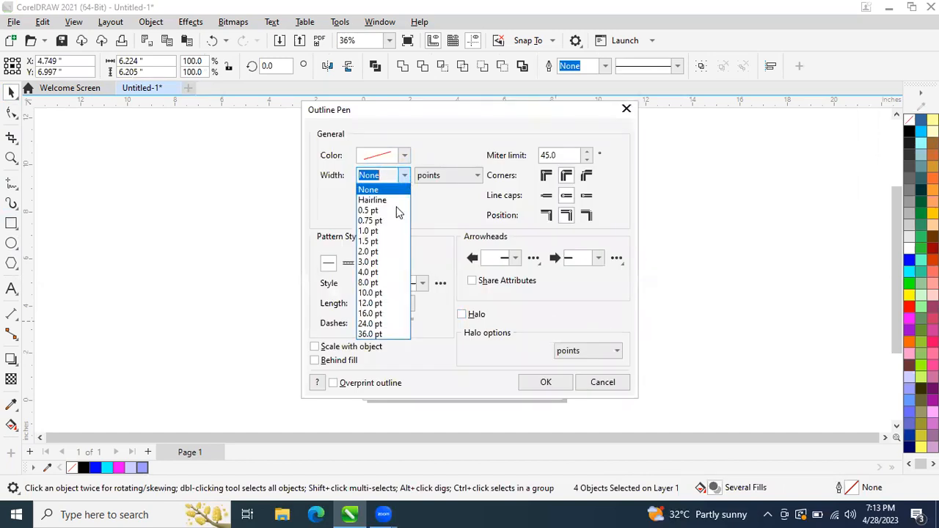
pyautogui.click(380, 263)
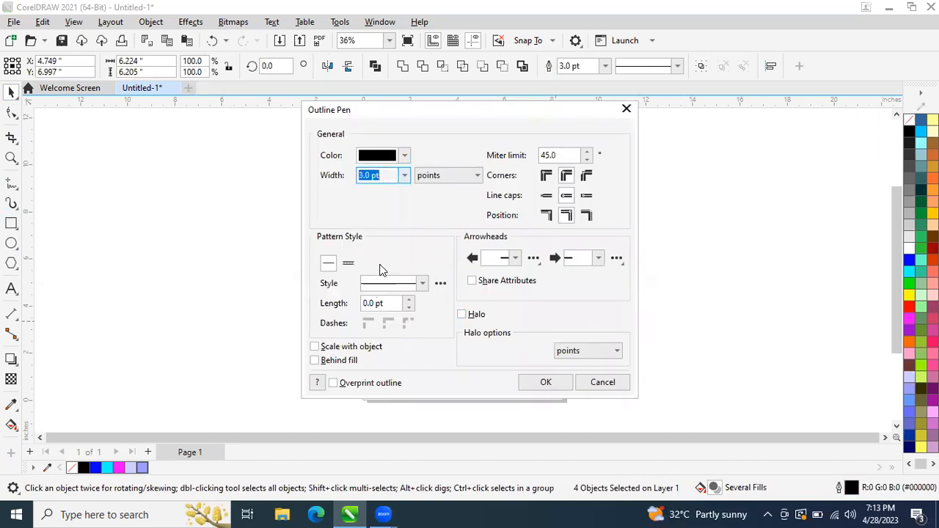
pyautogui.click(405, 155)
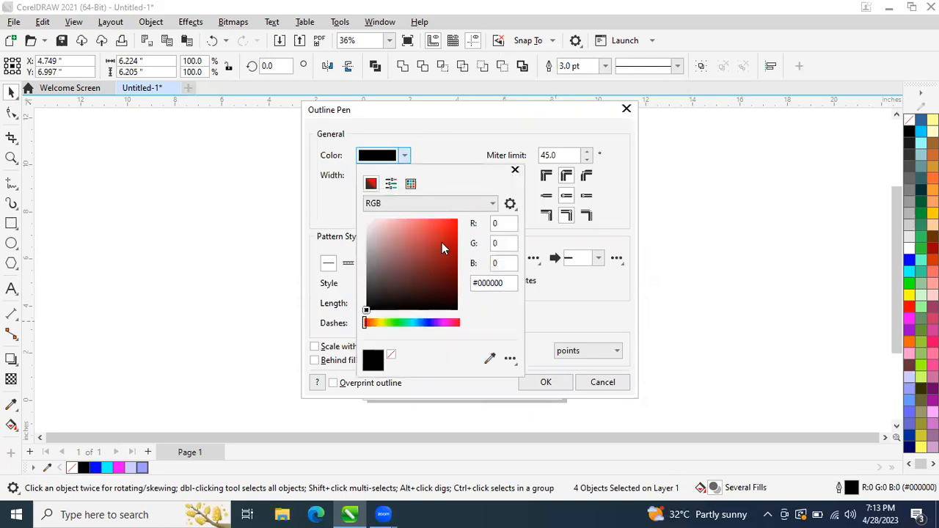
pyautogui.click(443, 241)
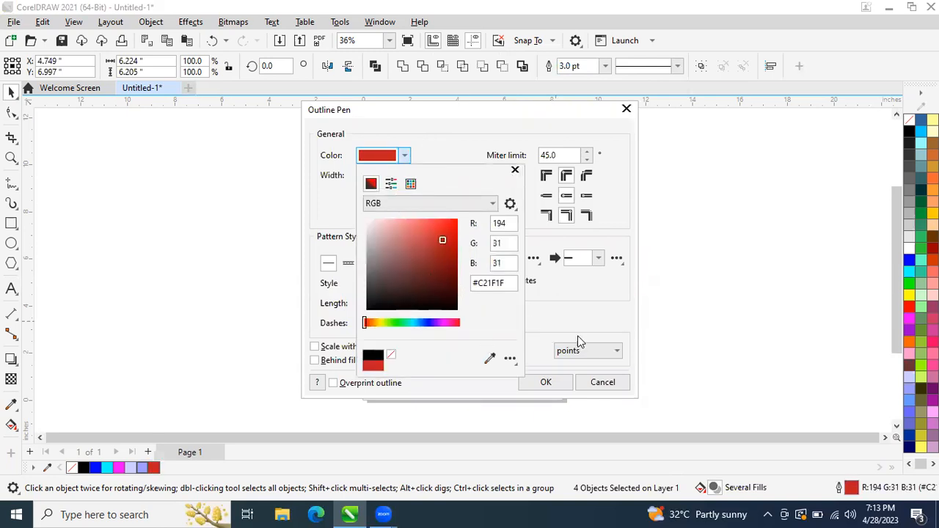
pyautogui.click(578, 336)
pyautogui.click(330, 350)
pyautogui.click(320, 362)
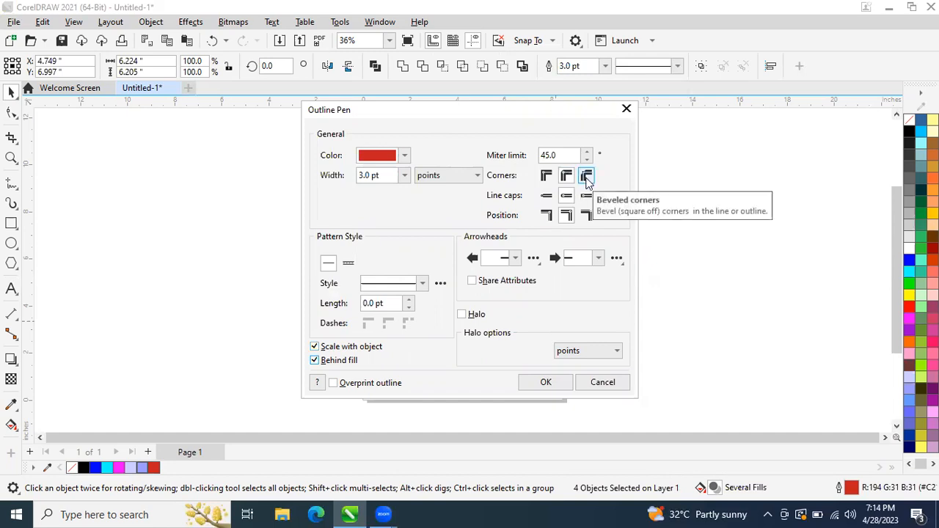
pyautogui.click(543, 383)
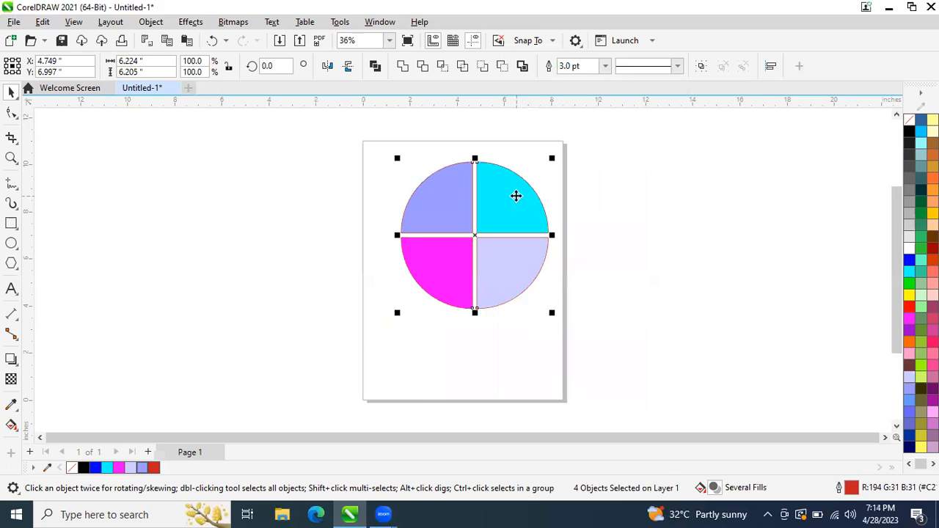
# Try a 24 pt outline width on the four quarter pies, and undo it
pyautogui.press('F12')
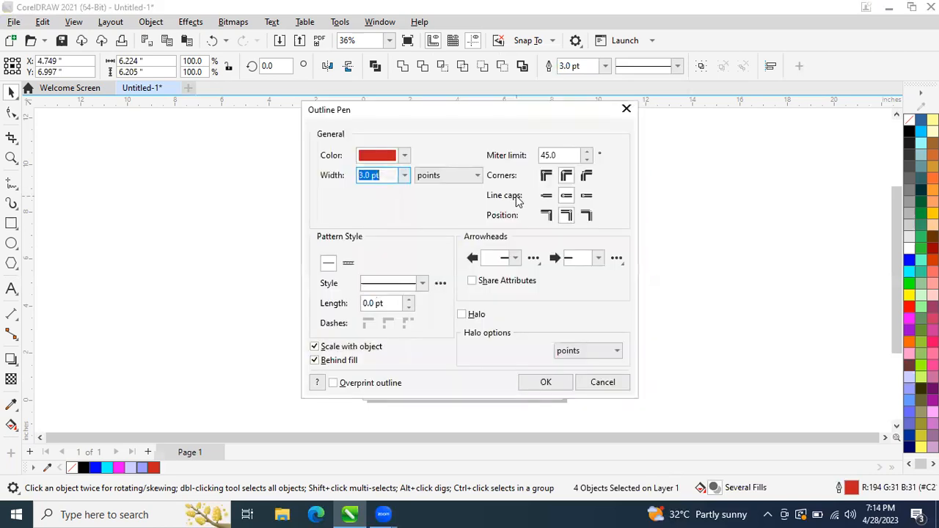
pyautogui.click(404, 176)
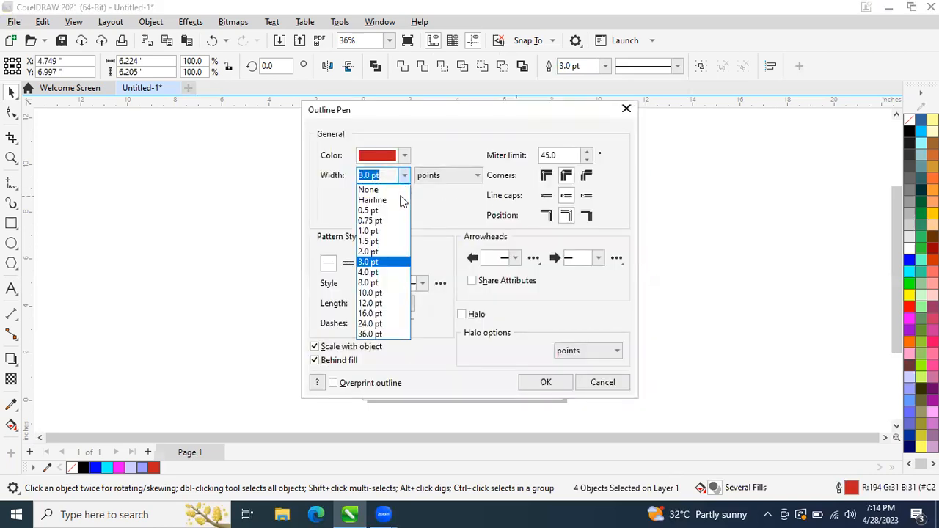
pyautogui.click(369, 323)
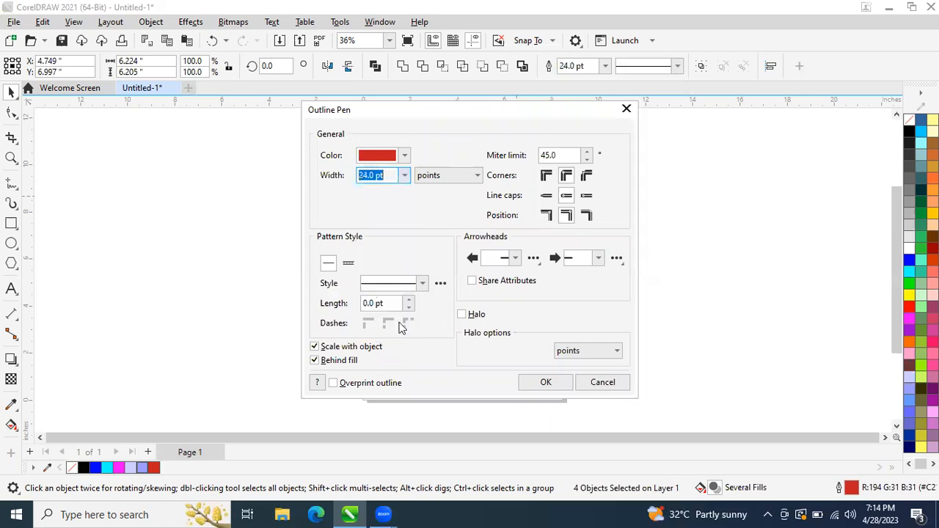
pyautogui.click(544, 383)
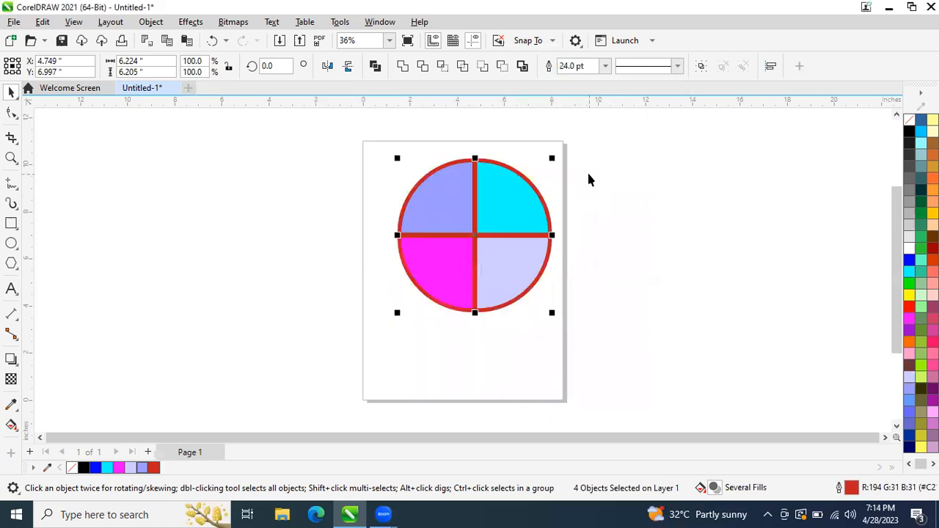
pyautogui.hotkey('ctrl', 'z')
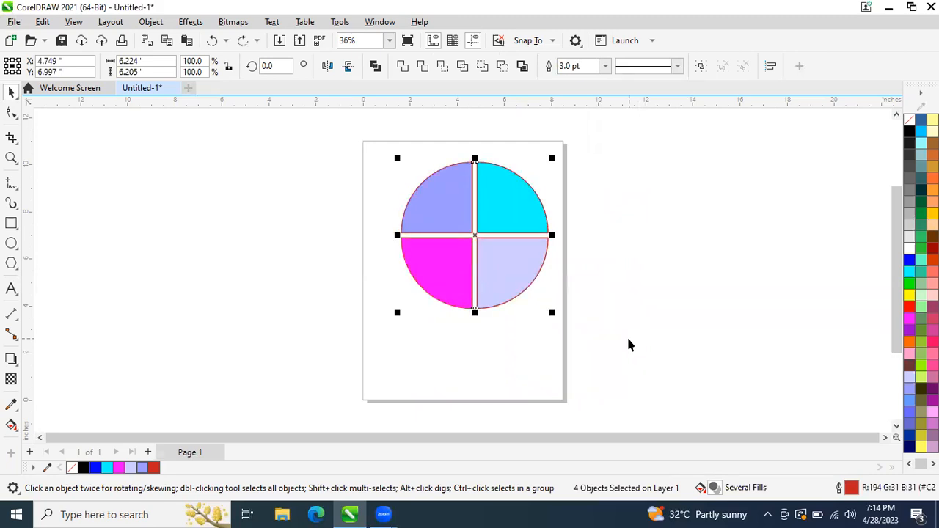
# Remove the red outline from all four quarter pies and deselect them
pyautogui.rightClick(912, 122)
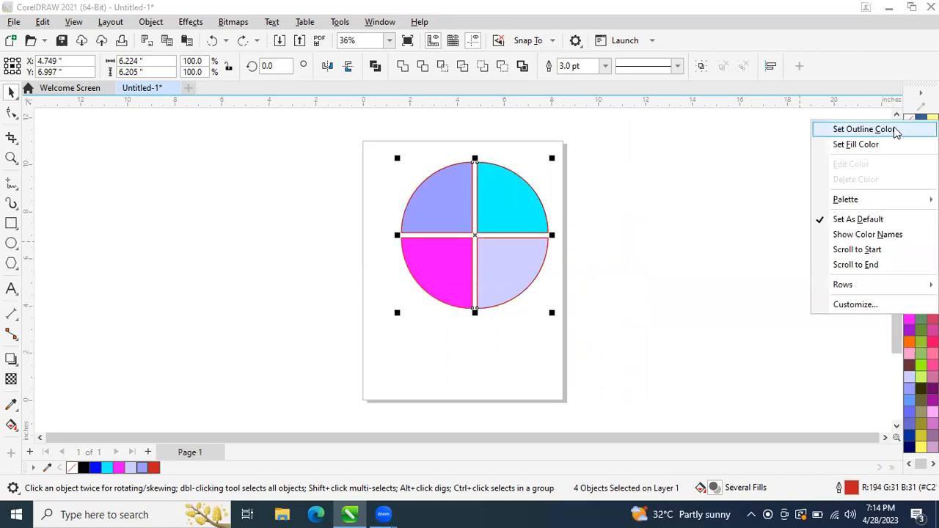
pyautogui.click(895, 130)
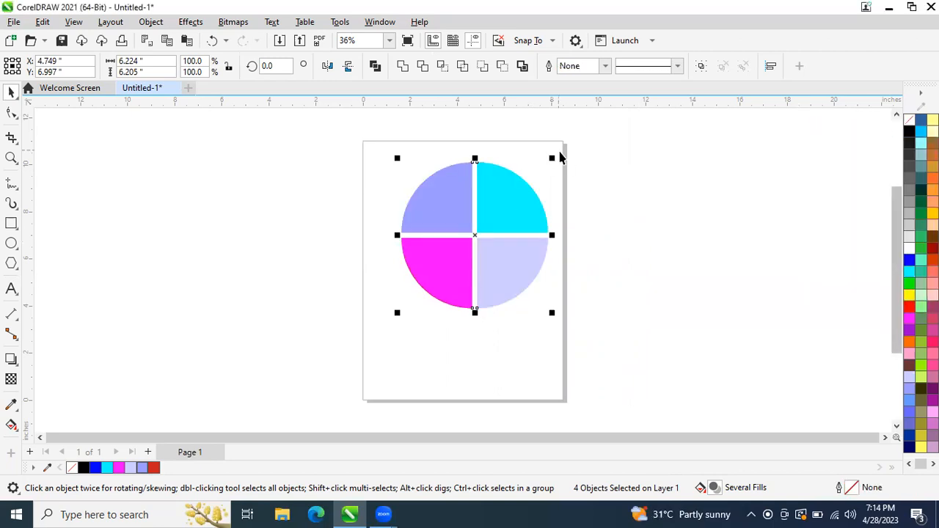
pyautogui.click(88, 237)
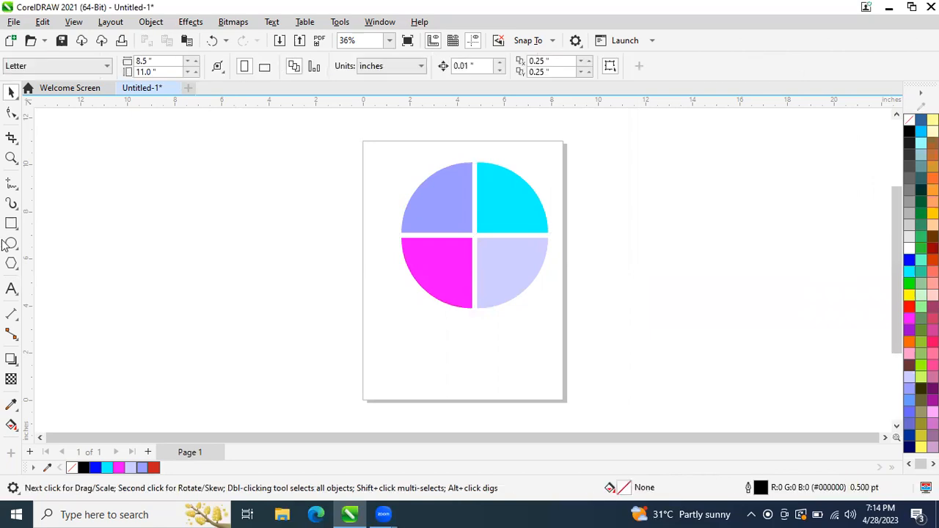
# Duplicate the periwinkle quarter as a full ellipse and place it beside the left quarters at about X -1.704, Y 6.977 inches
pyautogui.click(11, 242)
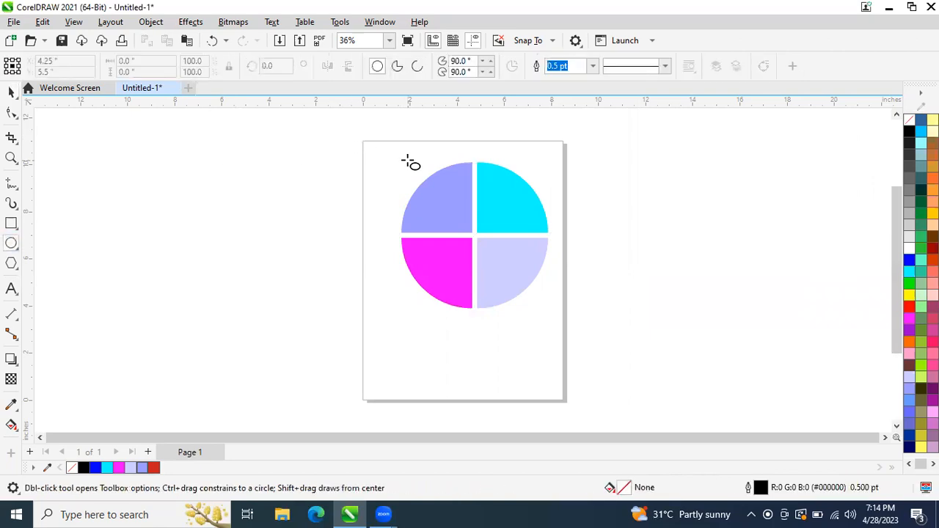
pyautogui.click(11, 91)
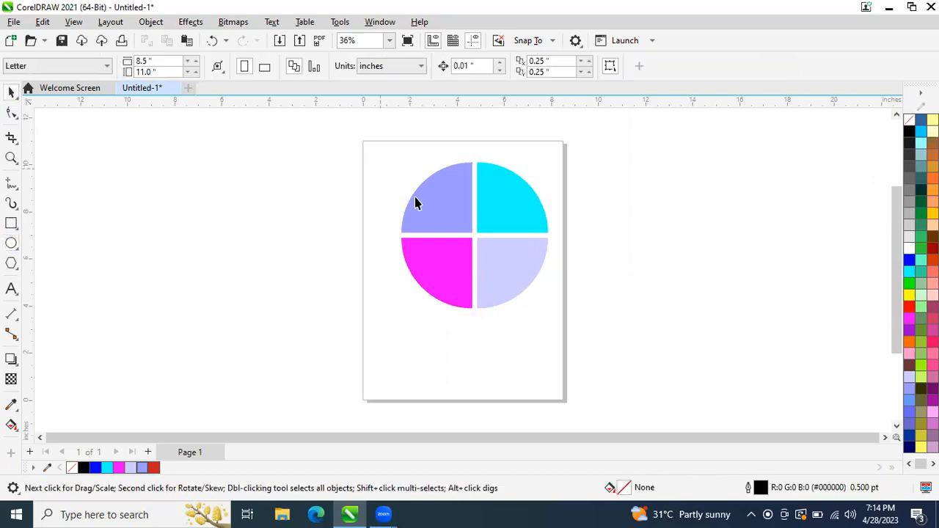
pyautogui.click(449, 204)
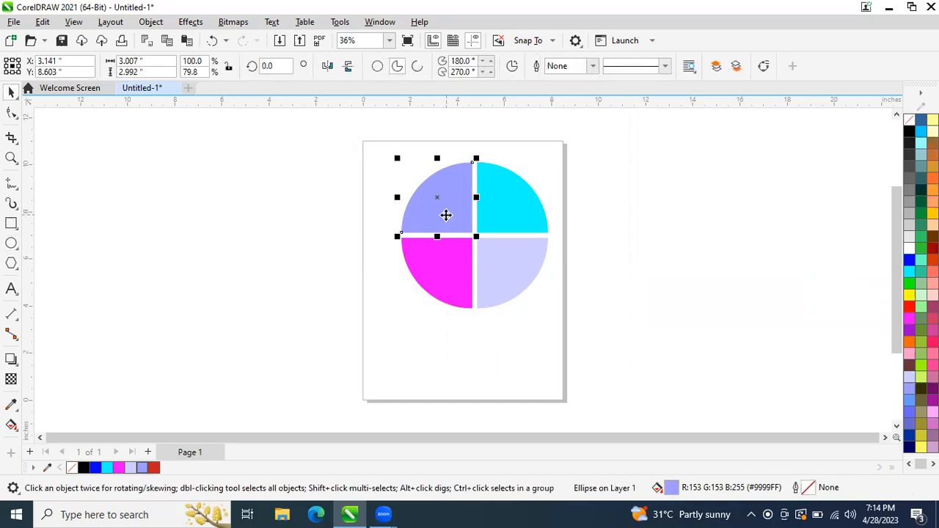
pyautogui.hotkey('ctrl', 'd')
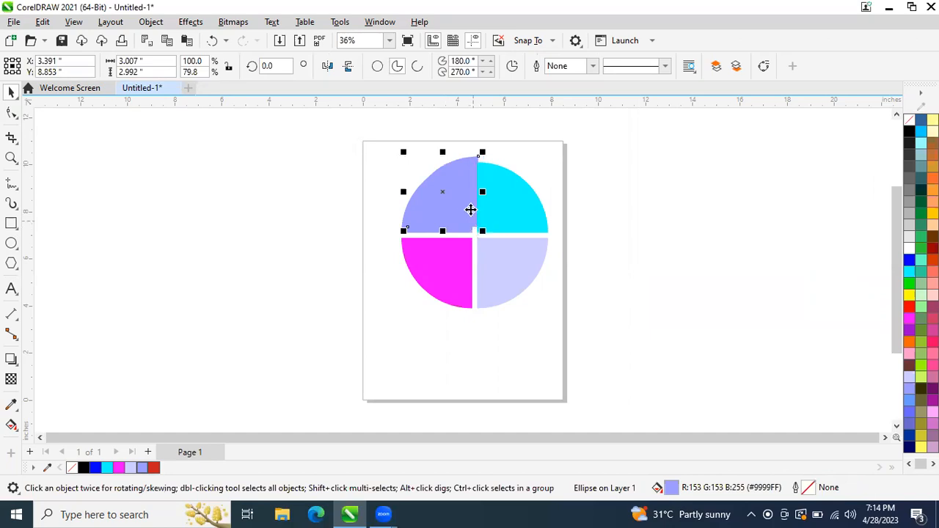
pyautogui.click(379, 66)
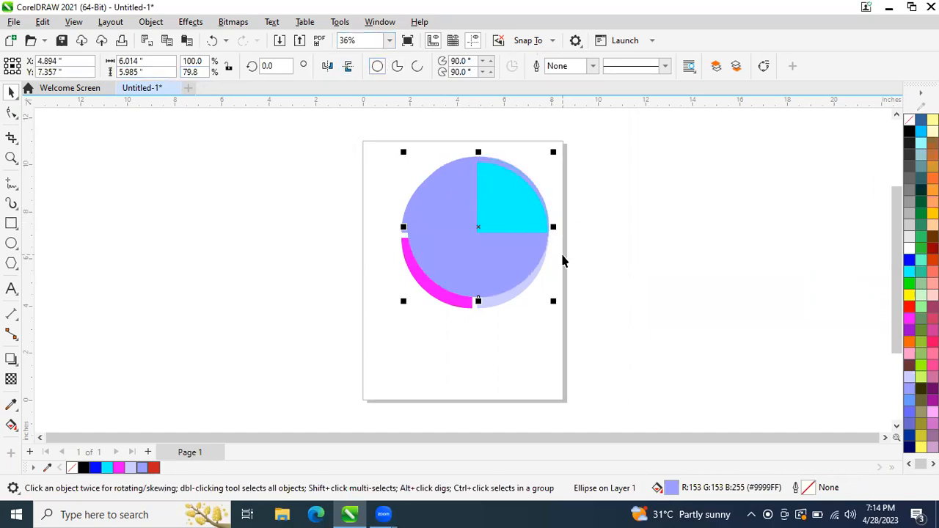
pyautogui.moveTo(491, 259); pyautogui.dragTo(334, 268)
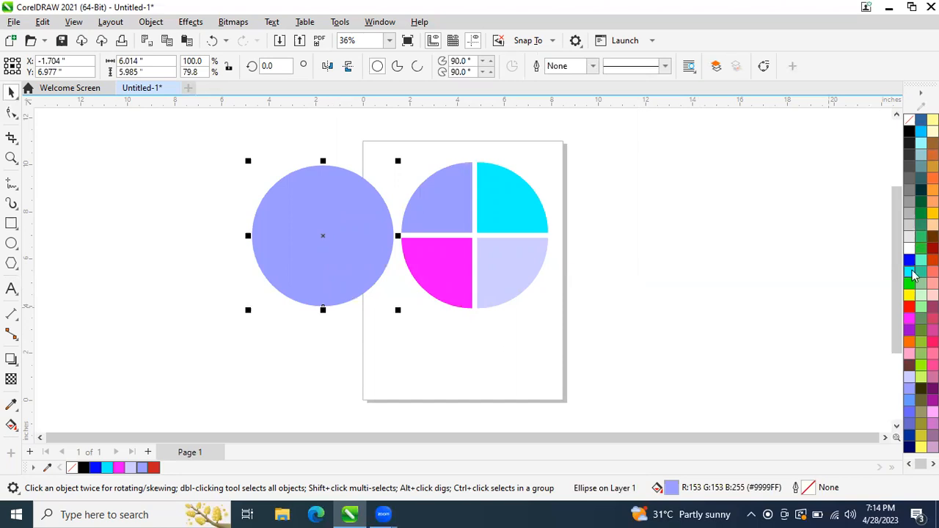
# Fill the full circle yellow and enlarge it from its centre to about 7.05 by 7.01 inches
pyautogui.click(910, 295)
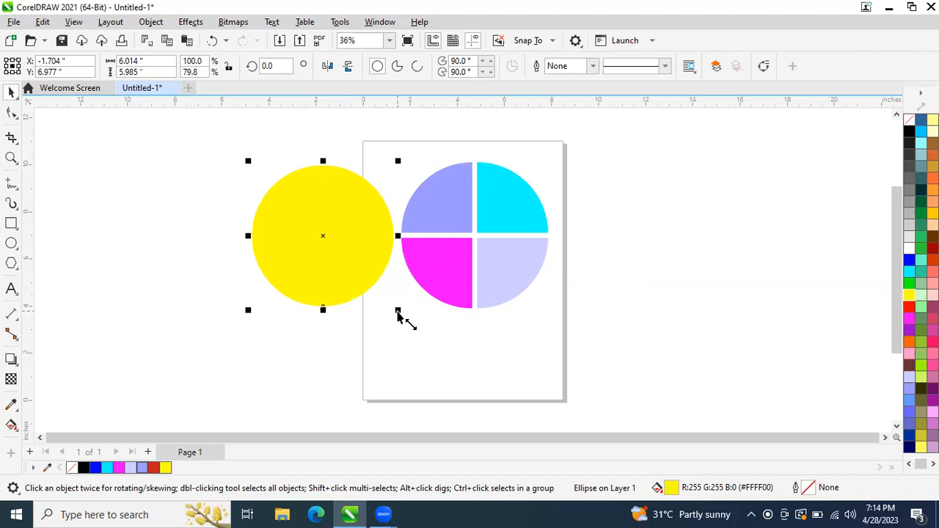
pyautogui.press('Escape')
pyautogui.moveTo(399, 318)
pyautogui.mouseDown()
pyautogui.moveTo(421, 336)
pyautogui.moveTo(410, 323)
pyautogui.mouseUp()
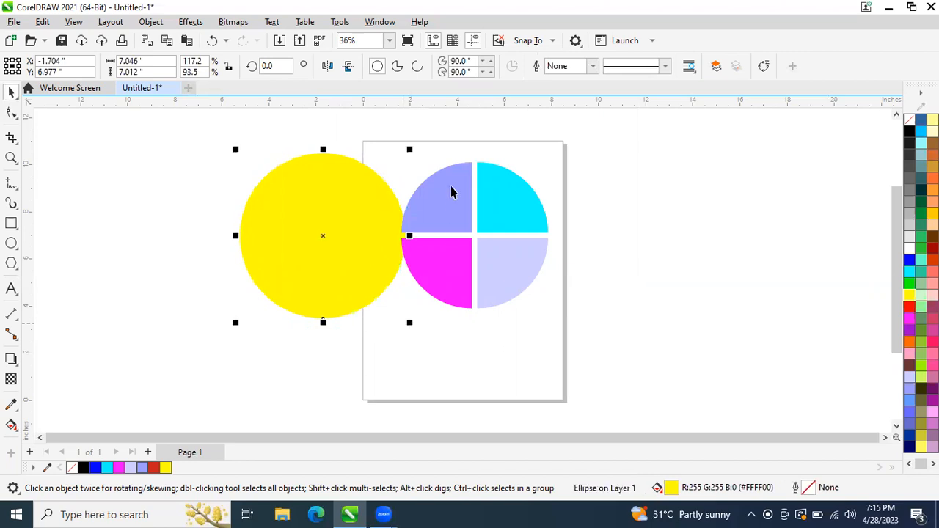
# Group the four quarters centred on the yellow circle, and move both onto the page at about X 4.135, Y 7.327 inches
pyautogui.moveTo(371, 136); pyautogui.dragTo(578, 339)
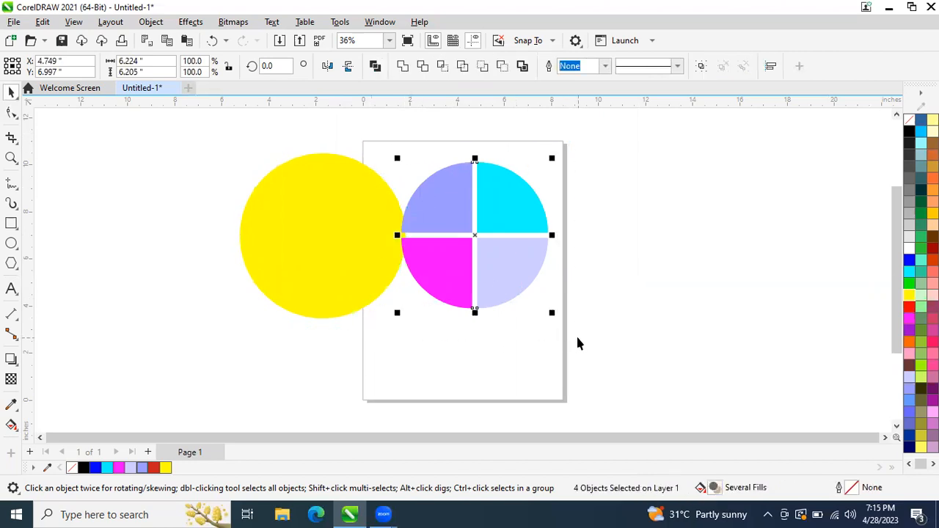
pyautogui.hotkey('ctrl', 'g')
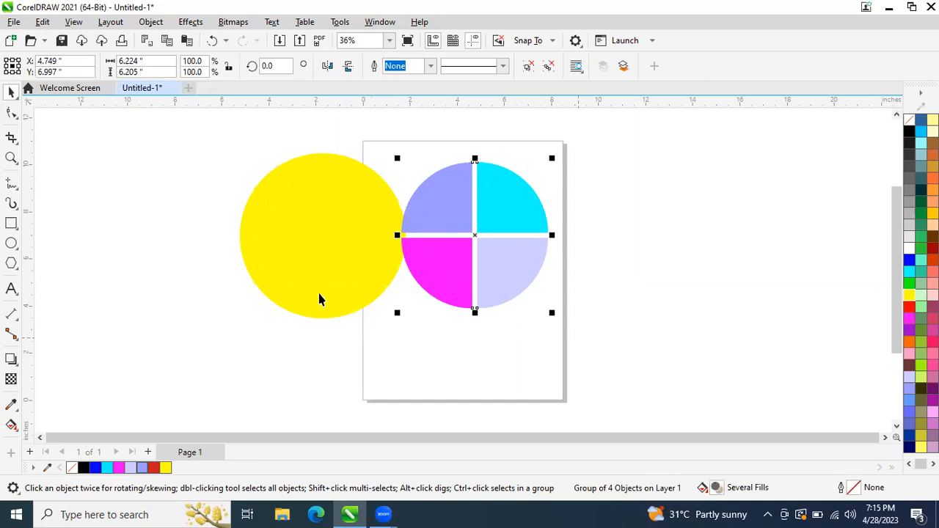
pyautogui.keyDown('shift'); pyautogui.click(289, 243); pyautogui.keyUp('shift')
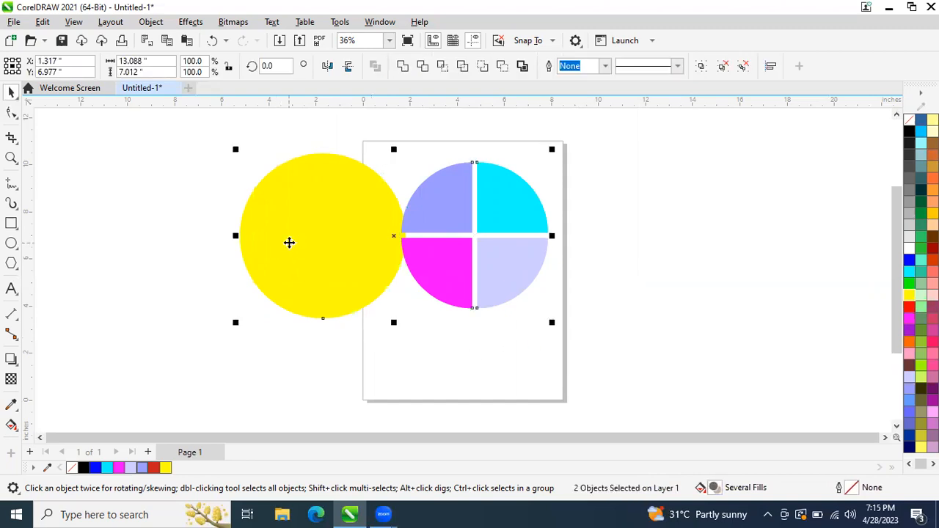
pyautogui.press('c')
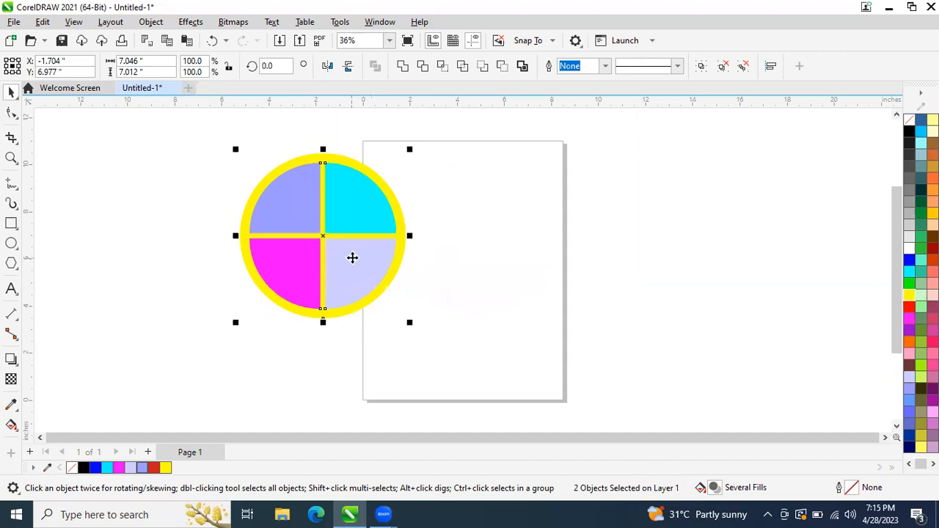
pyautogui.moveTo(351, 259); pyautogui.dragTo(488, 251)
pyautogui.click(613, 283)
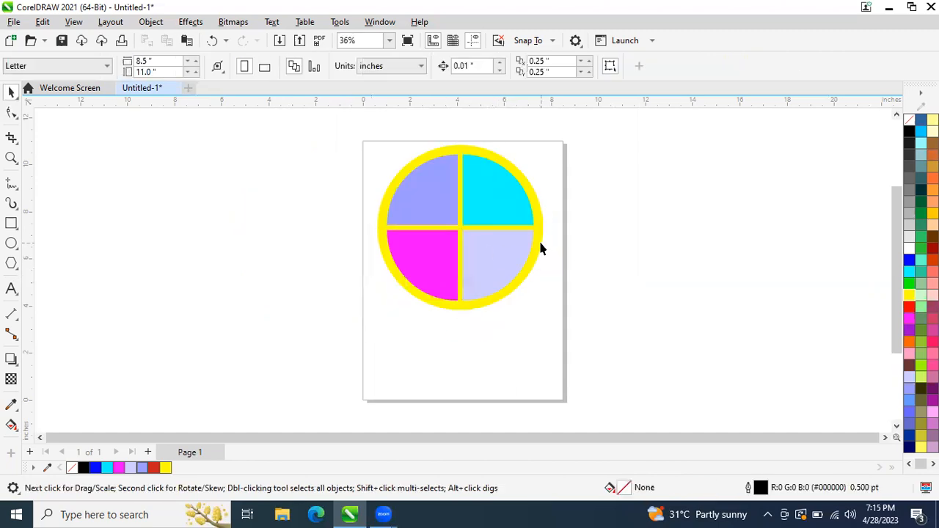
# Try salmon pink, turquoise, white and blue fills on the backing circle, and settle on black
pyautogui.click(541, 249)
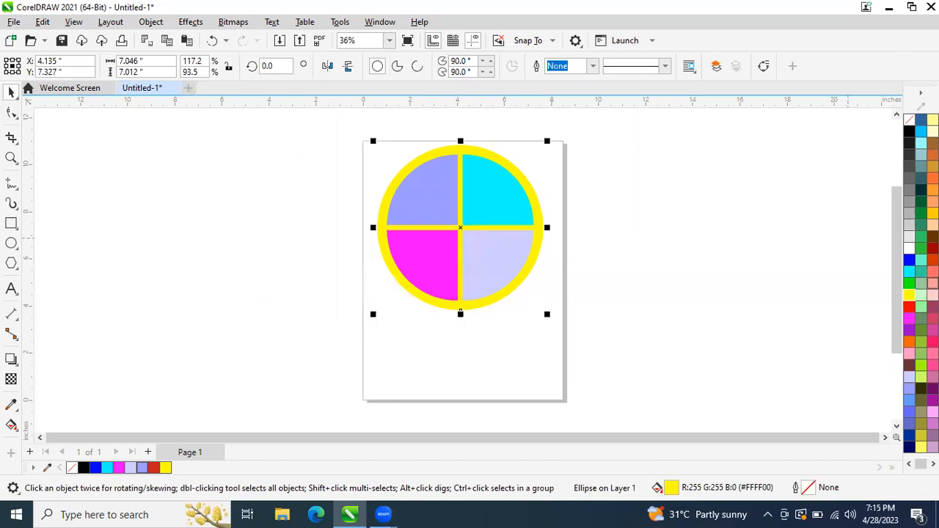
pyautogui.click(933, 283)
pyautogui.click(921, 260)
pyautogui.click(908, 248)
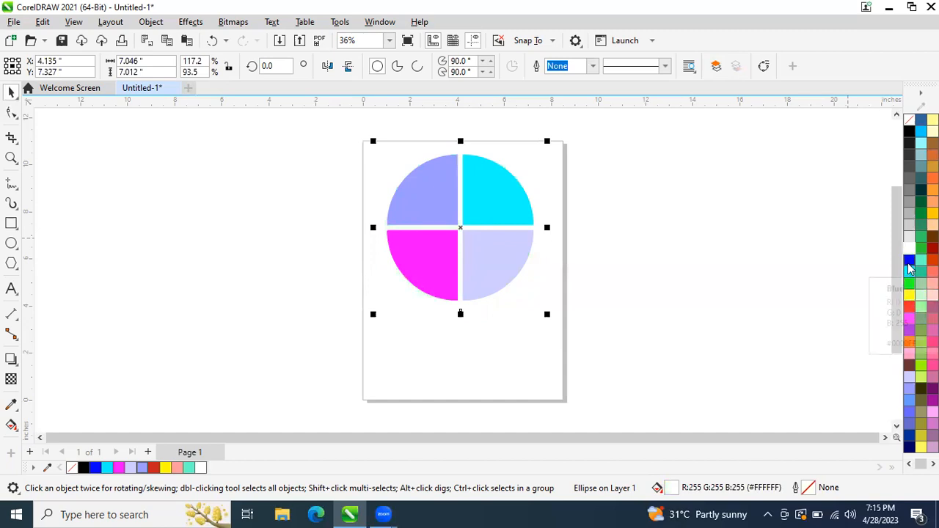
pyautogui.click(909, 261)
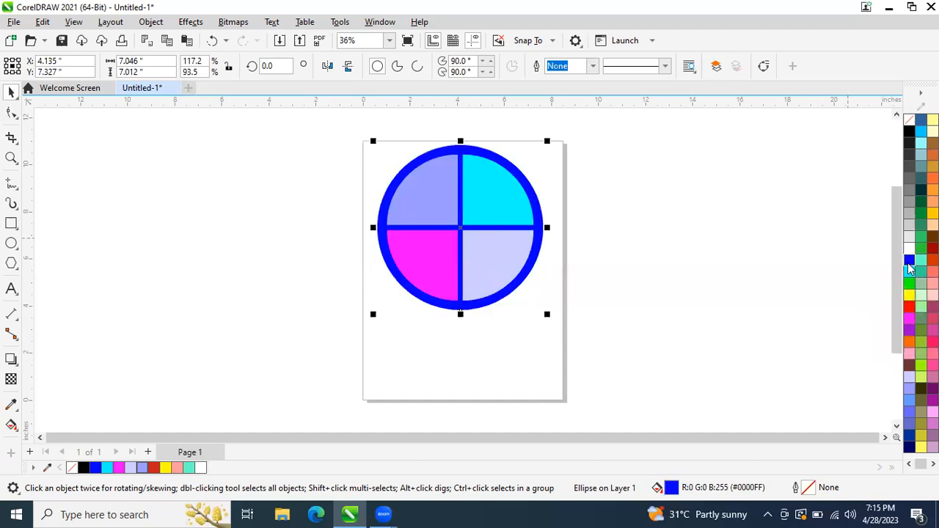
pyautogui.click(909, 132)
pyautogui.click(645, 218)
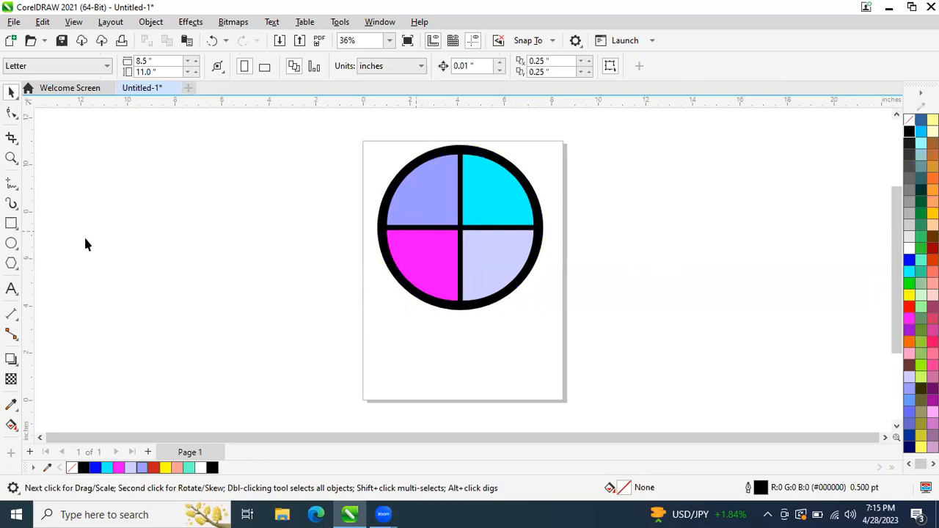
# Draw a circle about 6.54 inches across in the empty space beside the page, and turn it into an open arc
pyautogui.click(14, 243)
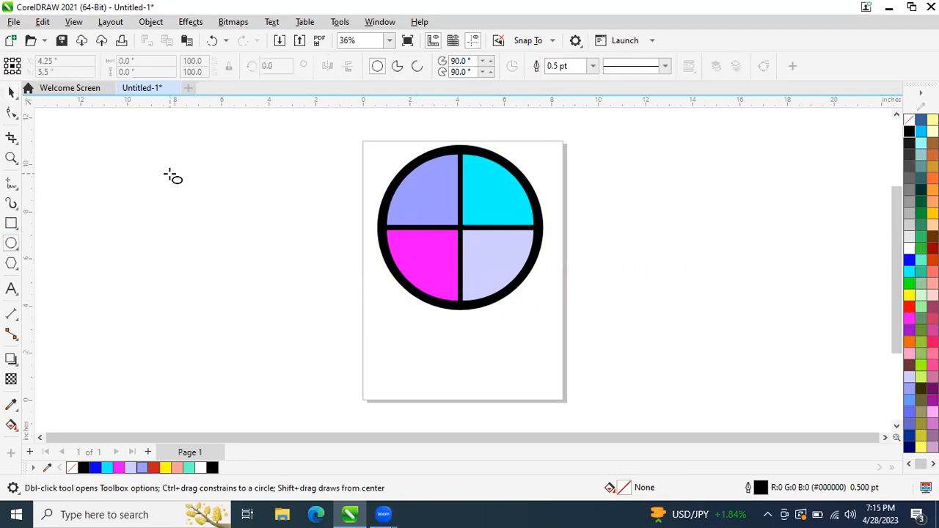
pyautogui.moveTo(170, 174); pyautogui.dragTo(325, 304)
pyautogui.click(422, 66)
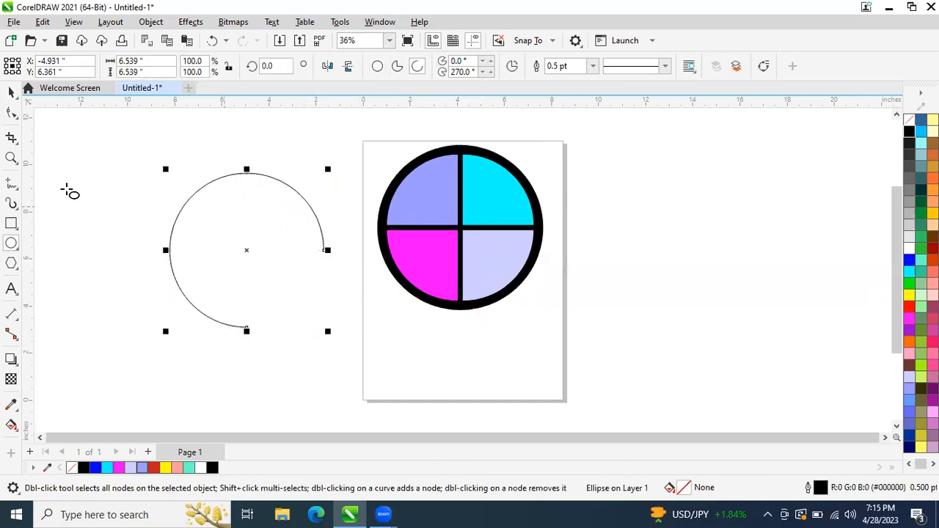
# Shorten the arc so it runs from about 150.255 to 270 degrees, keeping it an open arc
pyautogui.click(14, 114)
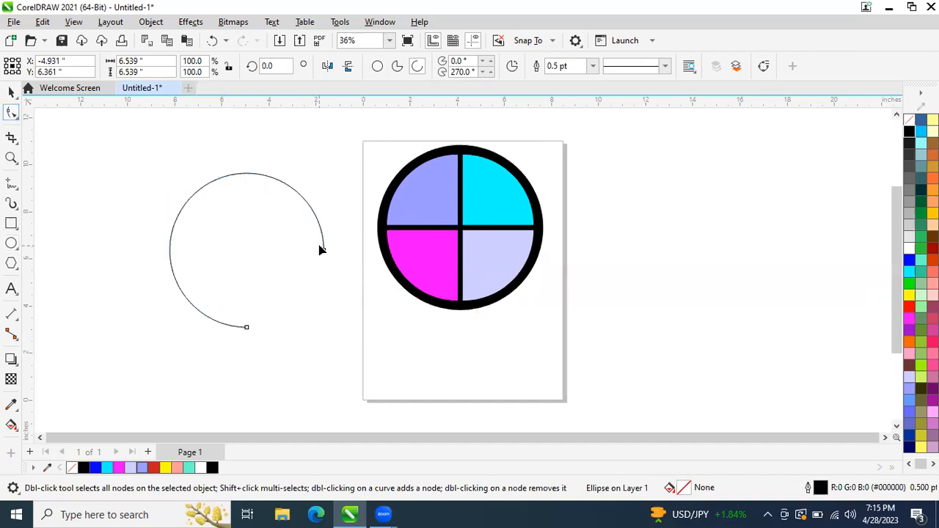
pyautogui.moveTo(324, 253); pyautogui.dragTo(189, 222)
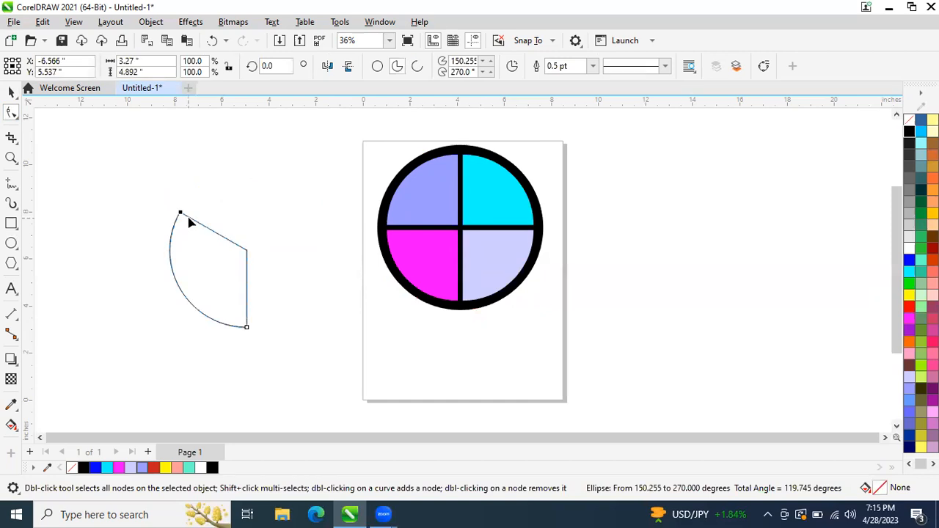
pyautogui.click(417, 66)
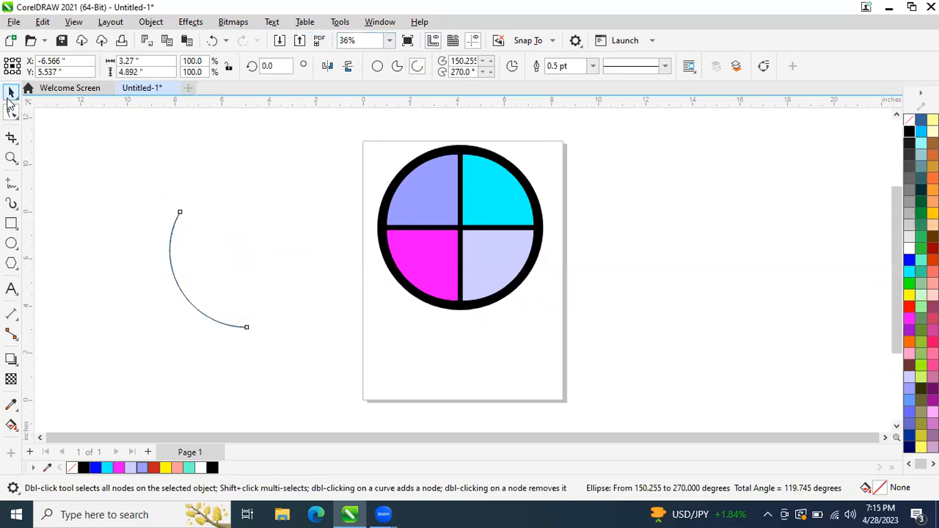
# Make a copy of the arc rotated to 345 degrees about its own centre, keeping the original
pyautogui.click(11, 91)
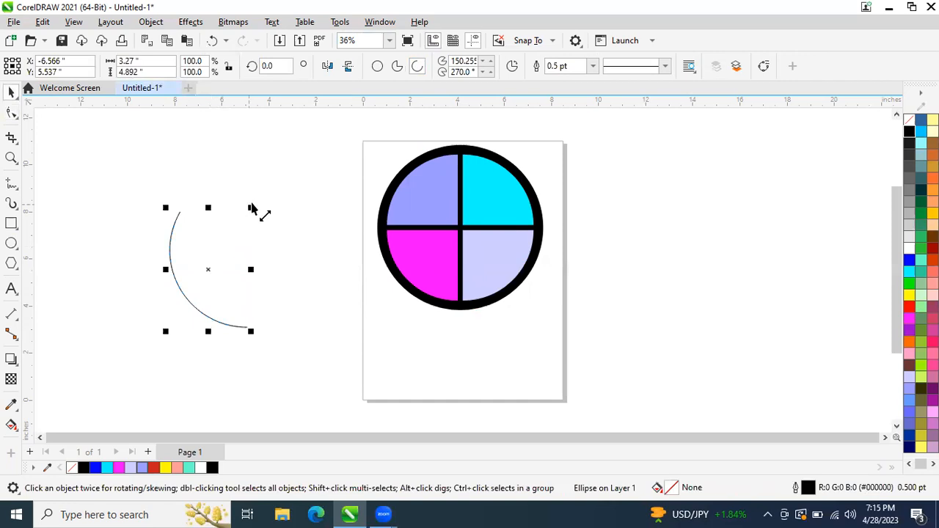
pyautogui.click(209, 270)
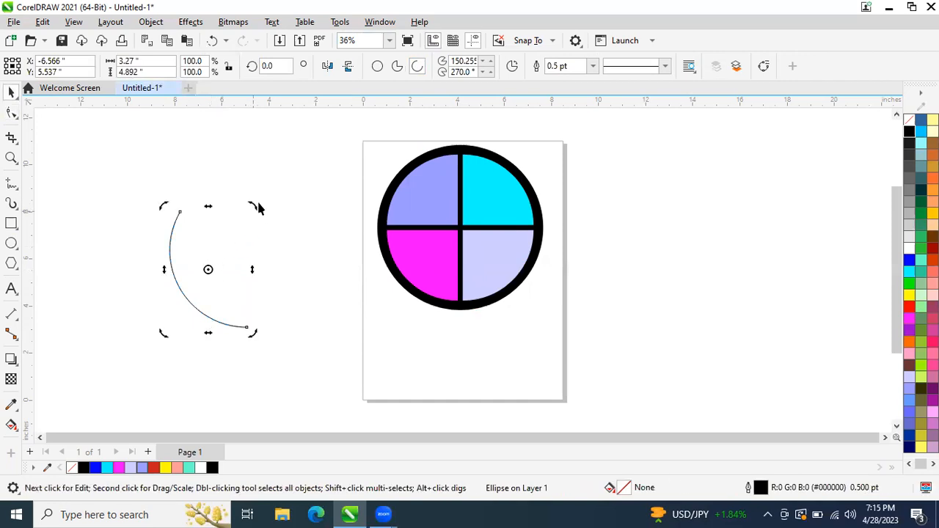
pyautogui.moveTo(254, 211); pyautogui.dragTo(269, 208)
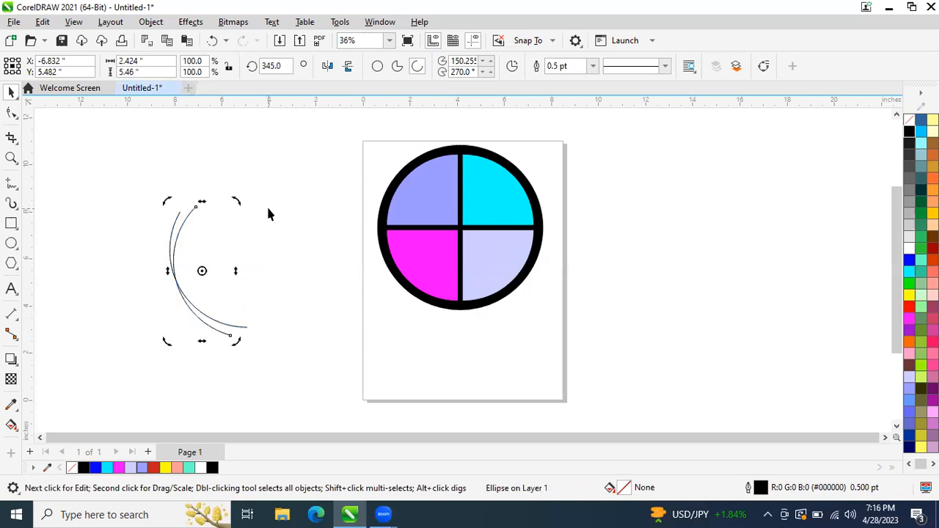
# Repeat the rotated duplication until the overlapping arcs form a complete circular spirograph pattern
pyautogui.hotkey('ctrl', 'r')
pyautogui.hotkey('ctrl', 'r')
pyautogui.hotkey('ctrl', 'r')
pyautogui.hotkey('ctrl', 'r')
pyautogui.hotkey('ctrl', 'r')
pyautogui.hotkey('ctrl', 'r')
pyautogui.hotkey('ctrl', 'r')
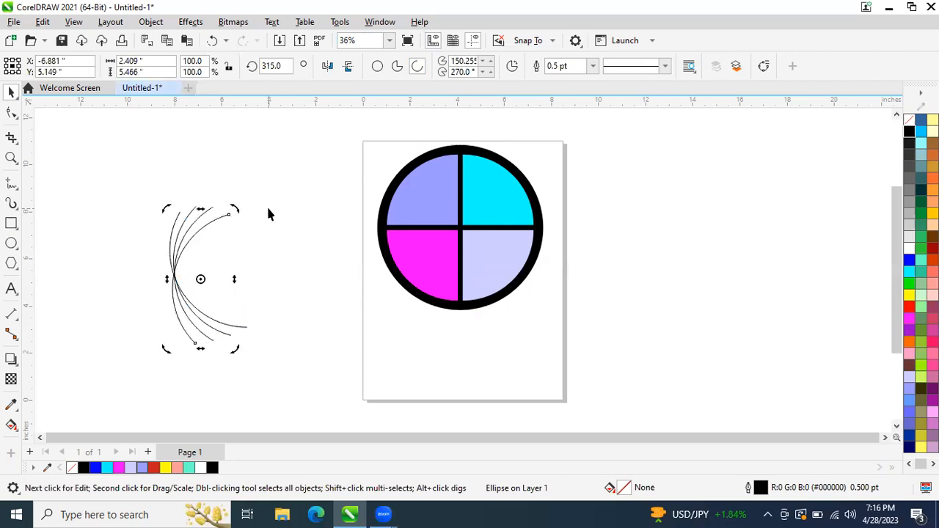
pyautogui.hotkey('ctrl', 'r')
pyautogui.hotkey('ctrl', 'r')
pyautogui.hotkey('ctrl', 'r')
pyautogui.hotkey('ctrl', 'r')
pyautogui.hotkey('ctrl', 'r')
pyautogui.hotkey('ctrl', 'r')
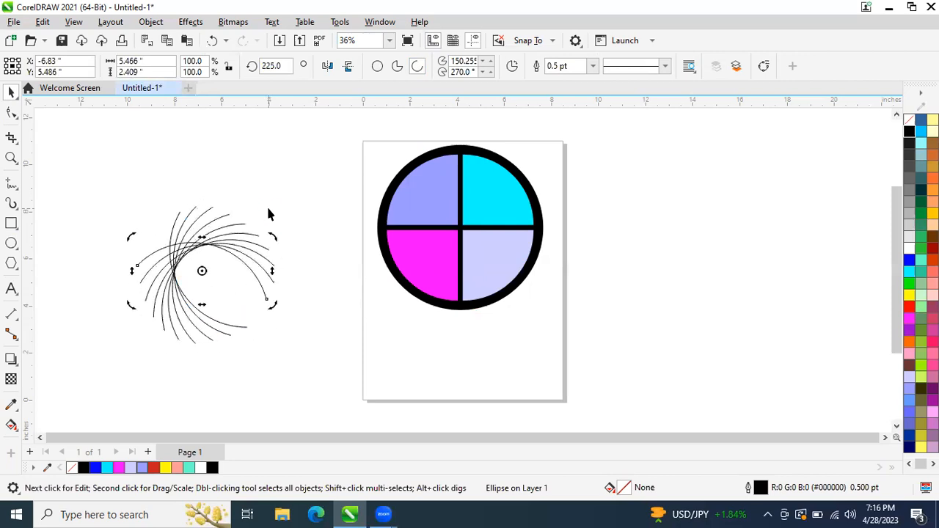
pyautogui.hotkey('ctrl', 'r')
pyautogui.hotkey('ctrl', 'r')
pyautogui.hotkey('ctrl', 'r')
pyautogui.hotkey('ctrl', 'r')
pyautogui.hotkey('ctrl', 'r')
pyautogui.hotkey('ctrl', 'r')
pyautogui.hotkey('ctrl', 'r')
pyautogui.hotkey('ctrl', 'r')
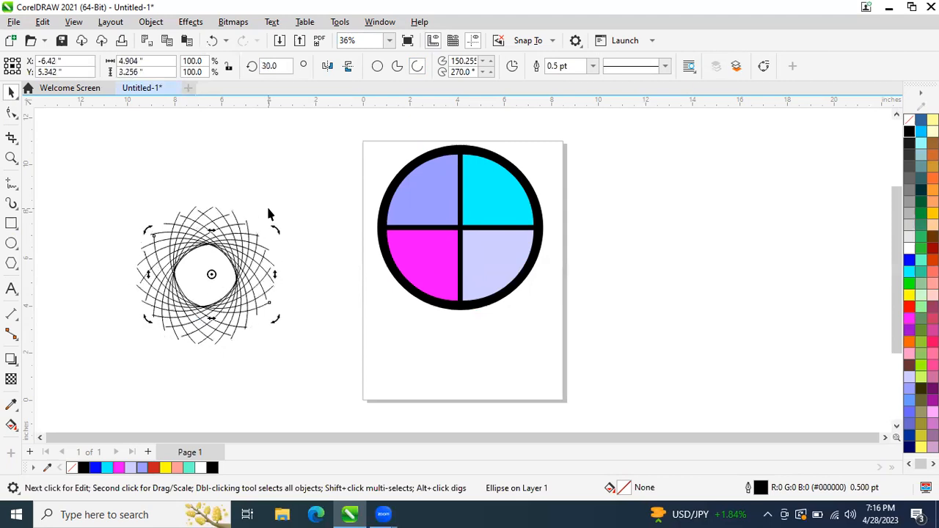
pyautogui.hotkey('ctrl', 'r')
pyautogui.hotkey('ctrl', 'r')
pyautogui.hotkey('ctrl', 'r')
pyautogui.hotkey('ctrl', 'r')
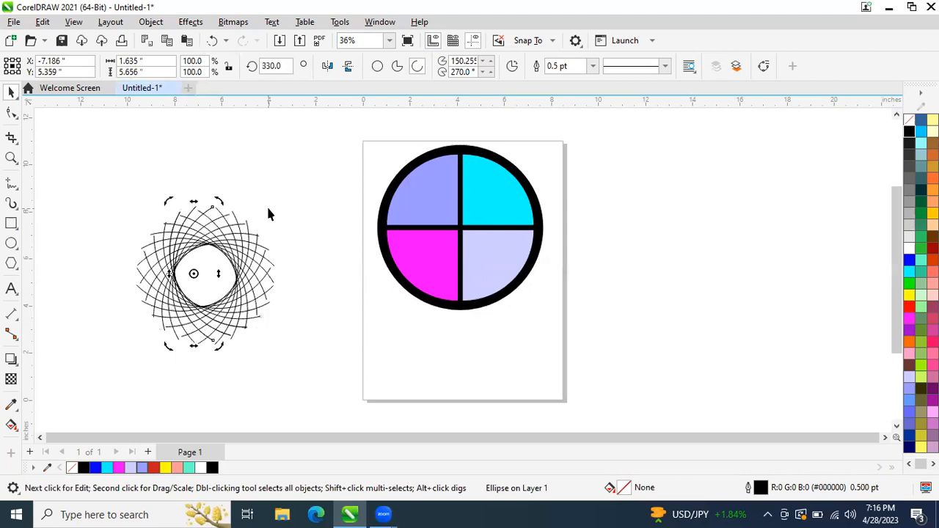
# Undo all the rotated copies of the spirograph pattern back to the single original arc
pyautogui.hotkey('ctrl', 'z')
pyautogui.hotkey('ctrl', 'z')
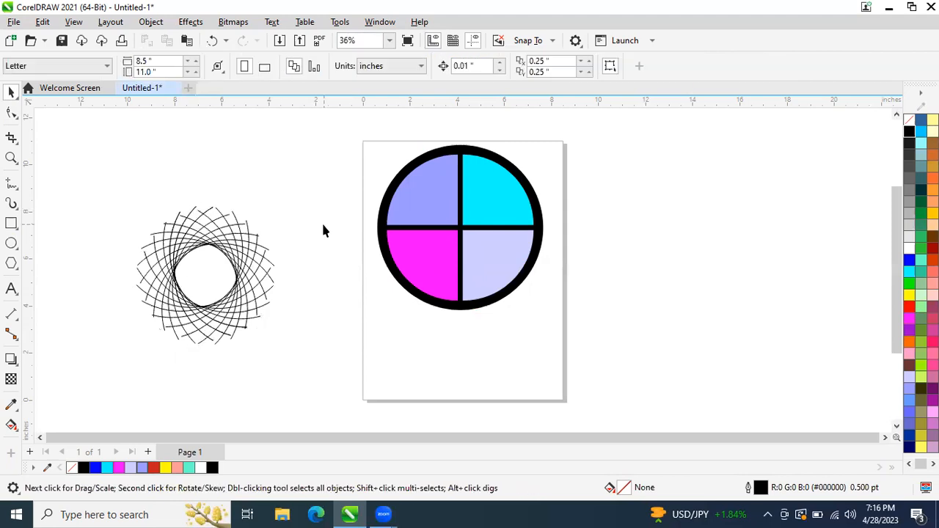
pyautogui.hotkey('ctrl', 'z')
pyautogui.hotkey('ctrl', 'z')
pyautogui.hotkey('ctrl', 'z')
pyautogui.hotkey('ctrl', 'z')
pyautogui.hotkey('ctrl', 'z')
pyautogui.hotkey('ctrl', 'z')
pyautogui.hotkey('ctrl', 'z')
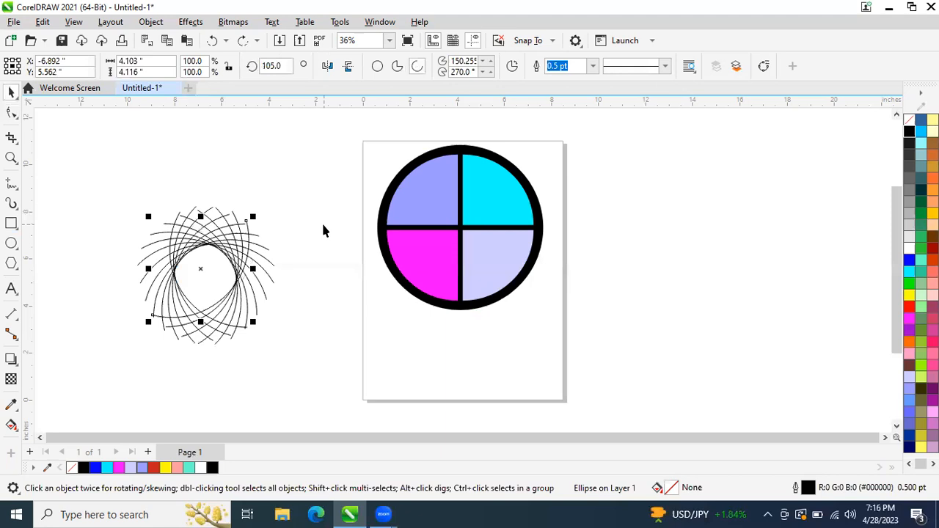
pyautogui.hotkey('ctrl', 'z')
pyautogui.hotkey('ctrl', 'z')
pyautogui.hotkey('ctrl', 'z')
pyautogui.hotkey('ctrl', 'z')
pyautogui.hotkey('ctrl', 'z')
pyautogui.hotkey('ctrl', 'z')
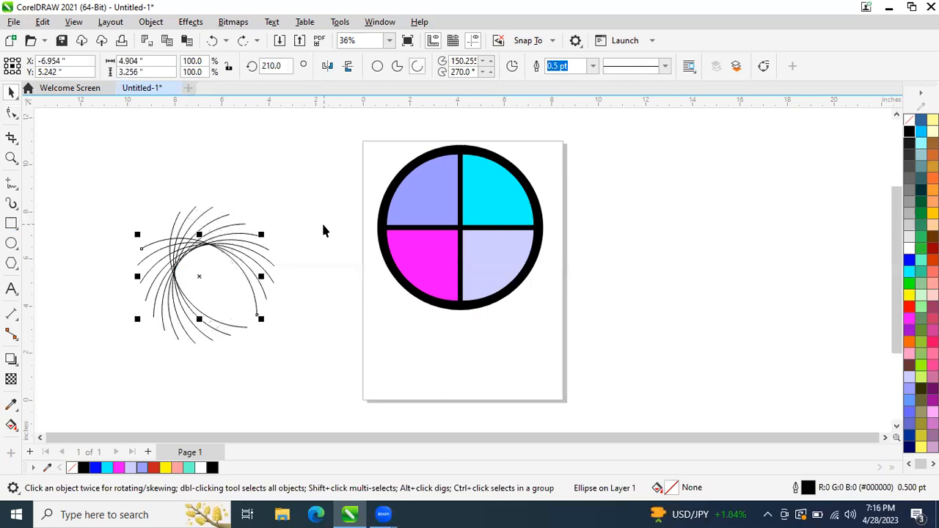
pyautogui.hotkey('ctrl', 'z')
pyautogui.hotkey('ctrl', 'z')
pyautogui.hotkey('ctrl', 'z')
pyautogui.hotkey('ctrl', 'z')
pyautogui.hotkey('ctrl', 'z')
pyautogui.hotkey('ctrl', 'z')
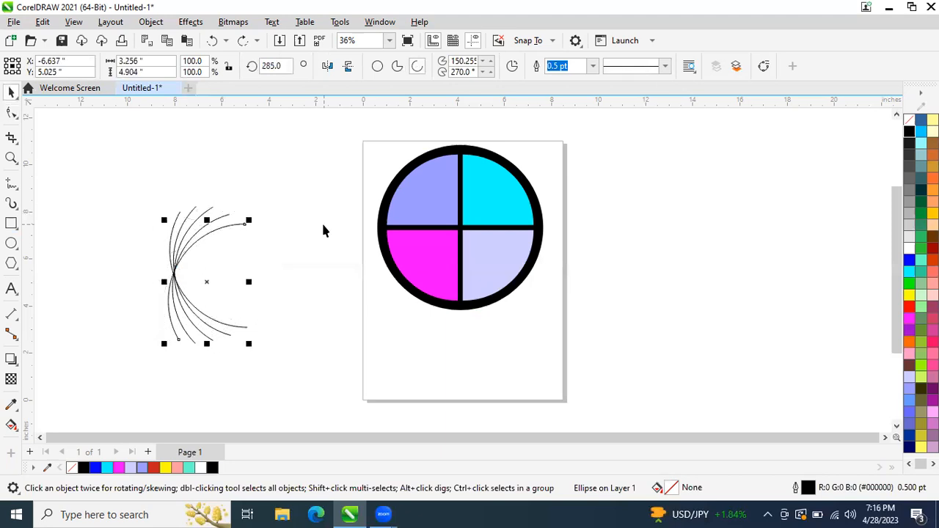
pyautogui.hotkey('ctrl', 'z')
pyautogui.hotkey('ctrl', 'z')
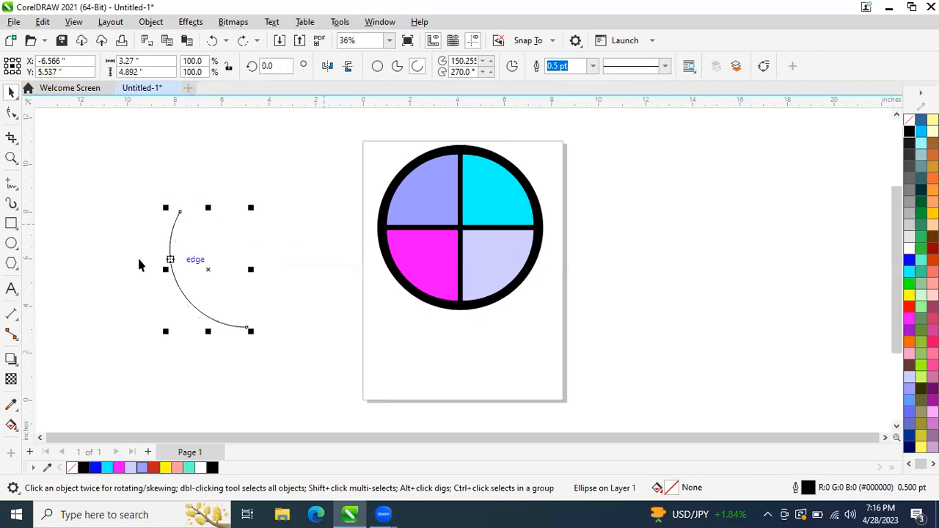
# Move the arc's rotation centre to its lower endpoint and make a copy rotated a few degrees clockwise about it
pyautogui.click(208, 270)
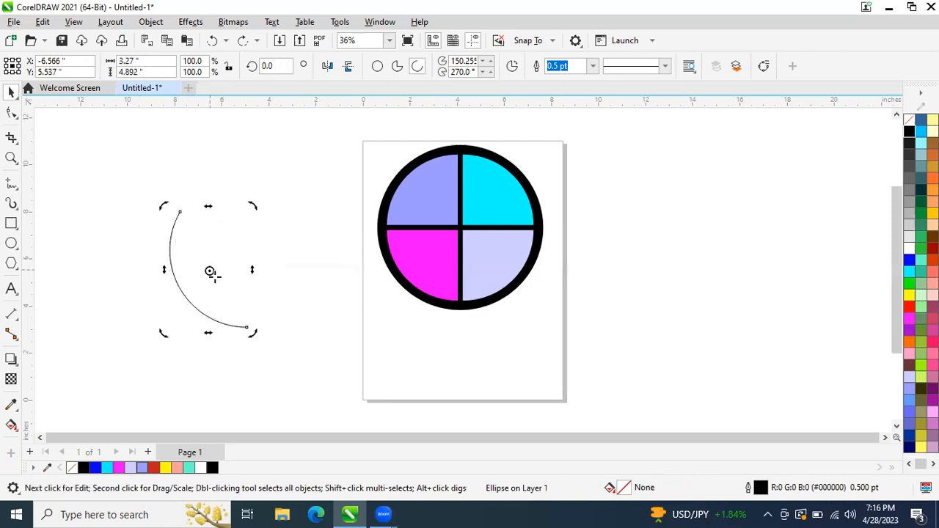
pyautogui.moveTo(248, 328); pyautogui.dragTo(247, 327)
pyautogui.moveTo(250, 204); pyautogui.dragTo(261, 206)
# Repeat the rotated duplication around the arc's lower endpoint until the curves complete a full swirl
pyautogui.hotkey('ctrl', 'r')
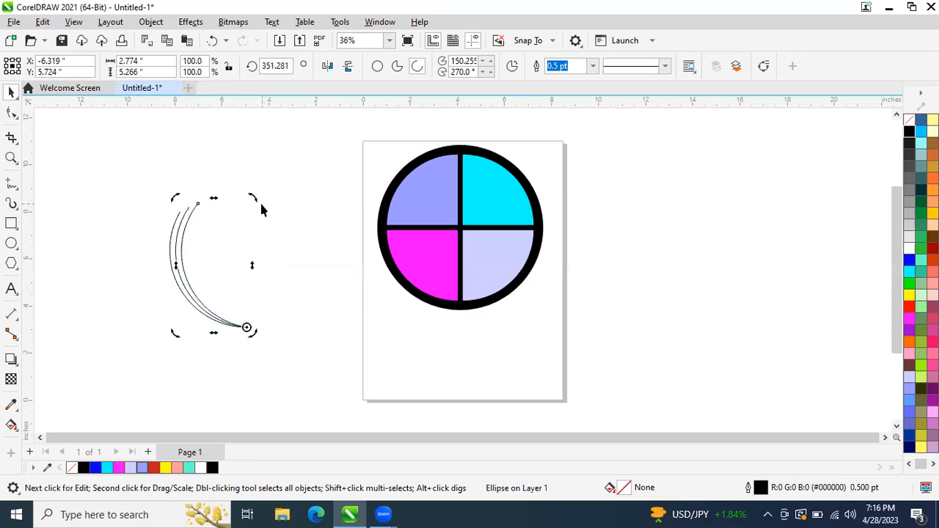
pyautogui.hotkey('ctrl', 'r')
pyautogui.hotkey('ctrl', 'r')
pyautogui.hotkey('ctrl', 'r')
pyautogui.hotkey('ctrl', 'r')
pyautogui.hotkey('ctrl', 'r')
pyautogui.hotkey('ctrl', 'r')
pyautogui.hotkey('ctrl', 'r')
pyautogui.hotkey('ctrl', 'r')
pyautogui.hotkey('ctrl', 'r')
pyautogui.hotkey('ctrl', 'r')
pyautogui.hotkey('ctrl', 'r')
pyautogui.hotkey('ctrl', 'r')
pyautogui.hotkey('ctrl', 'r')
pyautogui.hotkey('ctrl', 'r')
pyautogui.hotkey('ctrl', 'r')
pyautogui.hotkey('ctrl', 'r')
pyautogui.hotkey('ctrl', 'r')
pyautogui.hotkey('ctrl', 'r')
pyautogui.hotkey('ctrl', 'r')
pyautogui.hotkey('ctrl', 'r')
pyautogui.hotkey('ctrl', 'r')
pyautogui.hotkey('ctrl', 'r')
pyautogui.hotkey('ctrl', 'r')
pyautogui.hotkey('ctrl', 'r')
pyautogui.hotkey('ctrl', 'r')
pyautogui.hotkey('ctrl', 'r')
pyautogui.hotkey('ctrl', 'r')
pyautogui.hotkey('ctrl', 'r')
pyautogui.hotkey('ctrl', 'r')
pyautogui.hotkey('ctrl', 'r')
pyautogui.hotkey('ctrl', 'r')
pyautogui.hotkey('ctrl', 'r')
pyautogui.hotkey('ctrl', 'r')
pyautogui.hotkey('ctrl', 'r')
pyautogui.hotkey('ctrl', 'r')
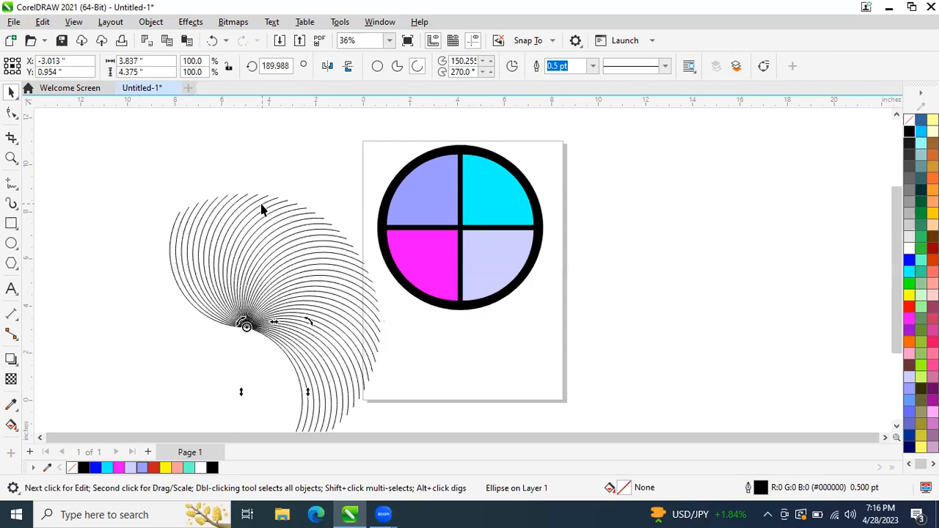
pyautogui.hotkey('ctrl', 'r')
pyautogui.hotkey('ctrl', 'r')
pyautogui.hotkey('ctrl', 'r')
pyautogui.hotkey('ctrl', 'r')
pyautogui.hotkey('ctrl', 'r')
pyautogui.hotkey('ctrl', 'r')
pyautogui.hotkey('ctrl', 'r')
pyautogui.hotkey('ctrl', 'r')
pyautogui.hotkey('ctrl', 'r')
pyautogui.hotkey('ctrl', 'r')
pyautogui.hotkey('ctrl', 'r')
pyautogui.hotkey('ctrl', 'r')
pyautogui.hotkey('ctrl', 'r')
pyautogui.hotkey('ctrl', 'r')
pyautogui.hotkey('ctrl', 'r')
pyautogui.hotkey('ctrl', 'r')
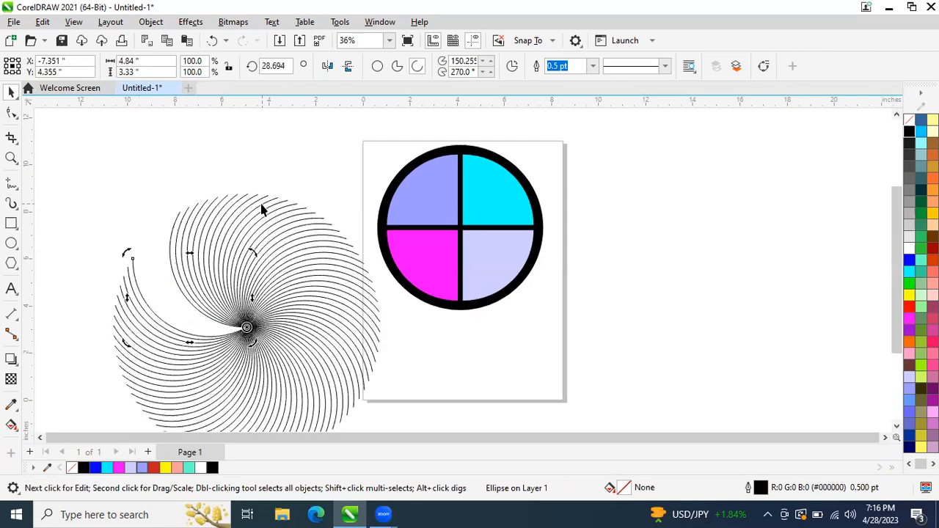
pyautogui.hotkey('ctrl', 'r')
pyautogui.hotkey('ctrl', 'r')
pyautogui.hotkey('ctrl', 'r')
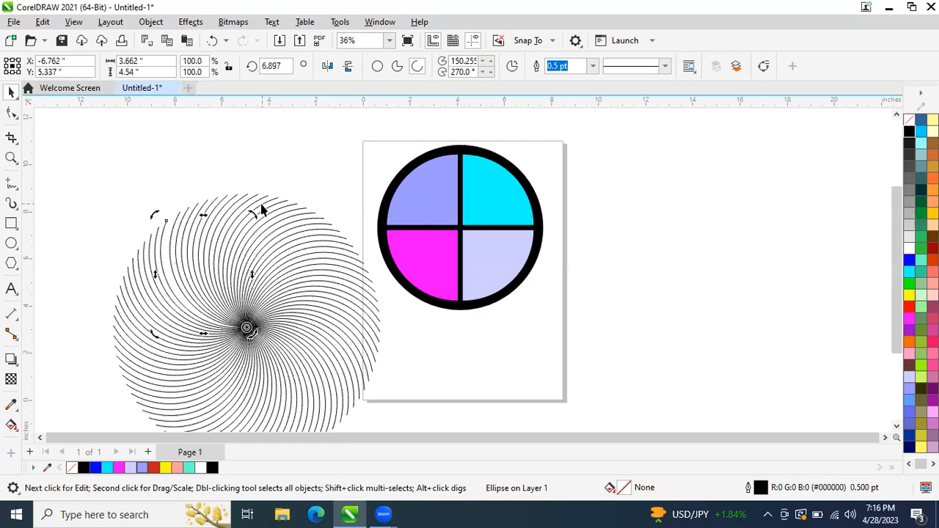
pyautogui.hotkey('ctrl', 'r')
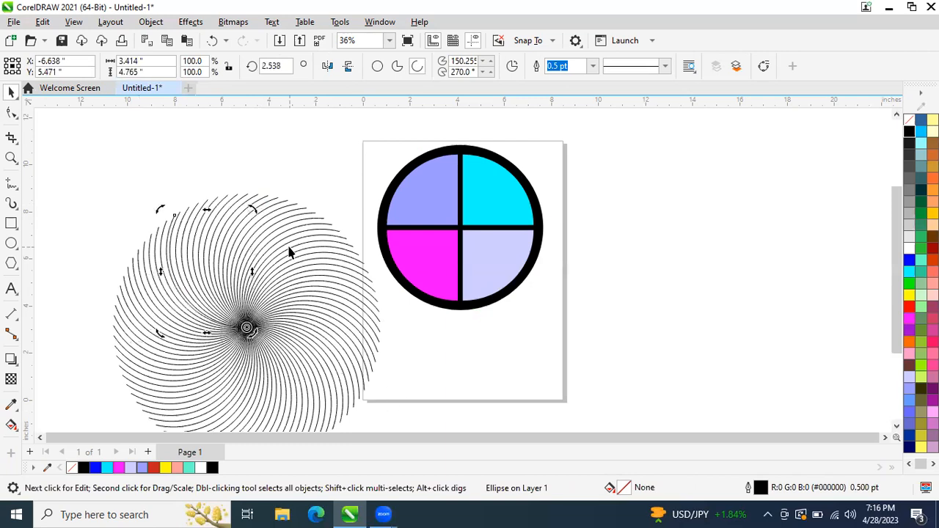
# Undo the swirl's rotated copies and the moved rotation centre, back to the single arc
pyautogui.hotkey('ctrl', 'z')
pyautogui.hotkey('ctrl', 'z')
pyautogui.hotkey('ctrl', 'z')
pyautogui.hotkey('ctrl', 'z')
pyautogui.hotkey('ctrl', 'z')
pyautogui.hotkey('ctrl', 'z')
pyautogui.hotkey('ctrl', 'z')
pyautogui.hotkey('ctrl', 'z')
pyautogui.hotkey('ctrl', 'z')
pyautogui.hotkey('ctrl', 'z')
pyautogui.hotkey('ctrl', 'z')
pyautogui.hotkey('ctrl', 'z')
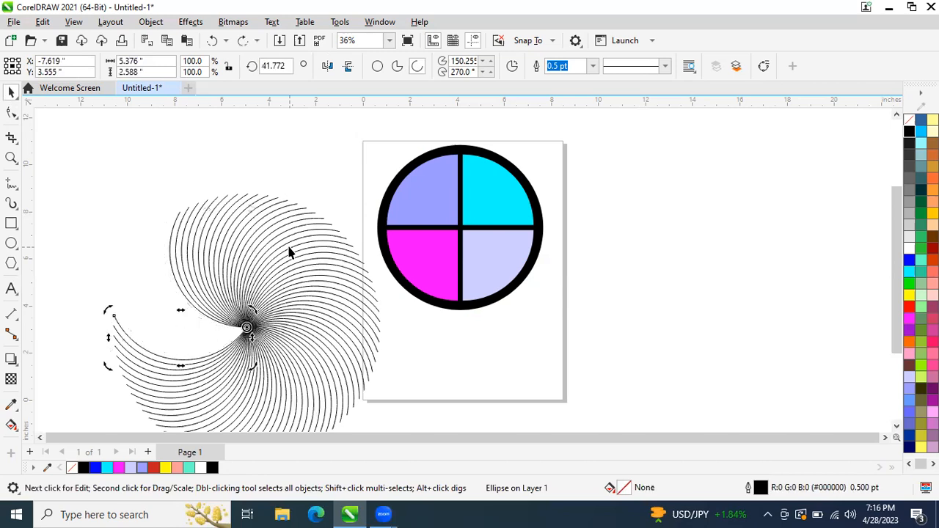
pyautogui.hotkey('ctrl', 'z')
pyautogui.hotkey('ctrl', 'z')
pyautogui.hotkey('ctrl', 'z')
pyautogui.hotkey('ctrl', 'z')
pyautogui.hotkey('ctrl', 'z')
pyautogui.hotkey('ctrl', 'z')
pyautogui.hotkey('ctrl', 'z')
pyautogui.hotkey('ctrl', 'z')
pyautogui.hotkey('ctrl', 'z')
pyautogui.hotkey('ctrl', 'z')
pyautogui.hotkey('ctrl', 'z')
pyautogui.hotkey('ctrl', 'z')
pyautogui.hotkey('ctrl', 'z')
pyautogui.hotkey('ctrl', 'z')
pyautogui.hotkey('ctrl', 'z')
pyautogui.hotkey('ctrl', 'z')
pyautogui.hotkey('ctrl', 'z')
pyautogui.hotkey('ctrl', 'z')
pyautogui.hotkey('ctrl', 'z')
pyautogui.hotkey('ctrl', 'z')
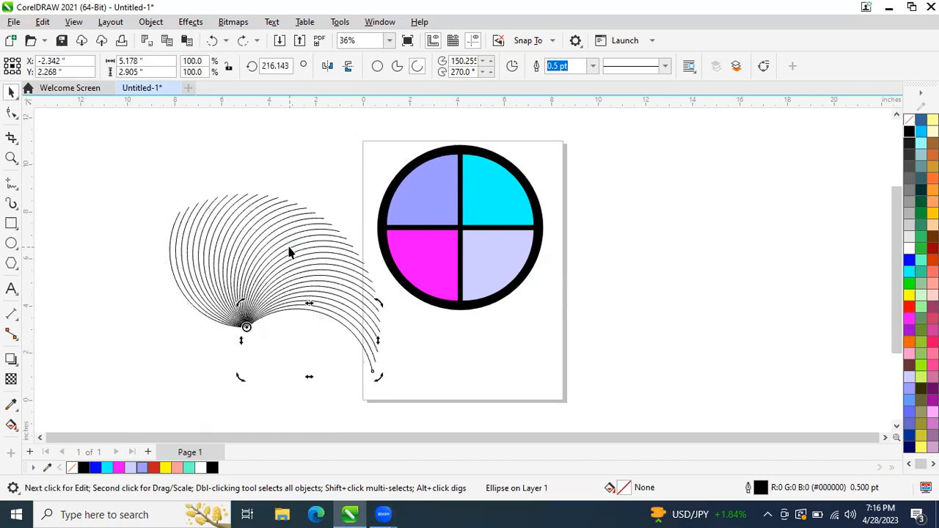
pyautogui.hotkey('ctrl', 'z')
pyautogui.hotkey('ctrl', 'z')
pyautogui.hotkey('ctrl', 'z')
pyautogui.hotkey('ctrl', 'z')
pyautogui.hotkey('ctrl', 'z')
pyautogui.hotkey('ctrl', 'z')
pyautogui.hotkey('ctrl', 'z')
pyautogui.hotkey('ctrl', 'z')
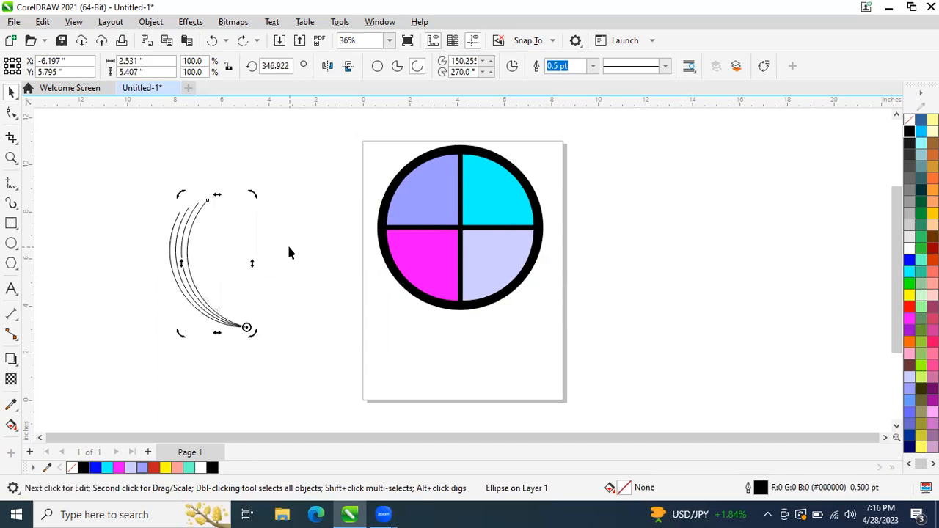
pyautogui.hotkey('ctrl', 'z')
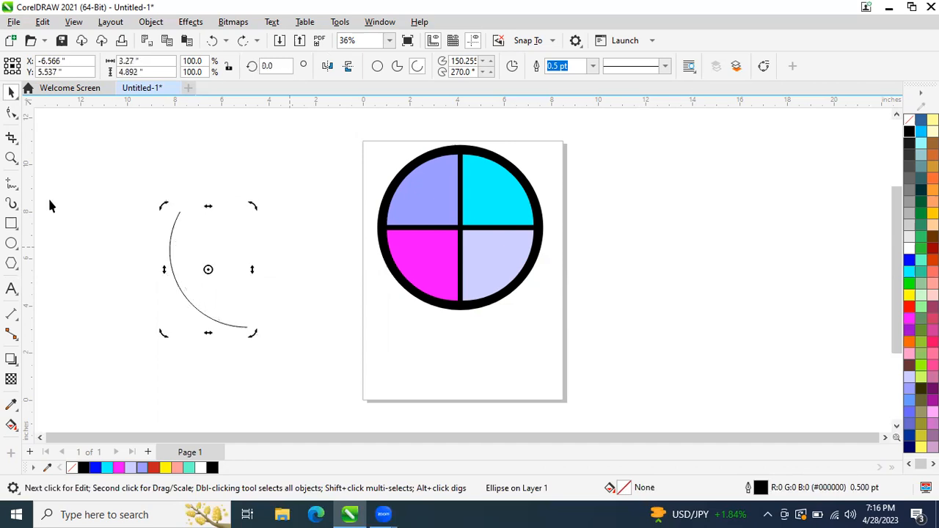
# Delete the leftover arc beside the page
pyautogui.click(251, 243)
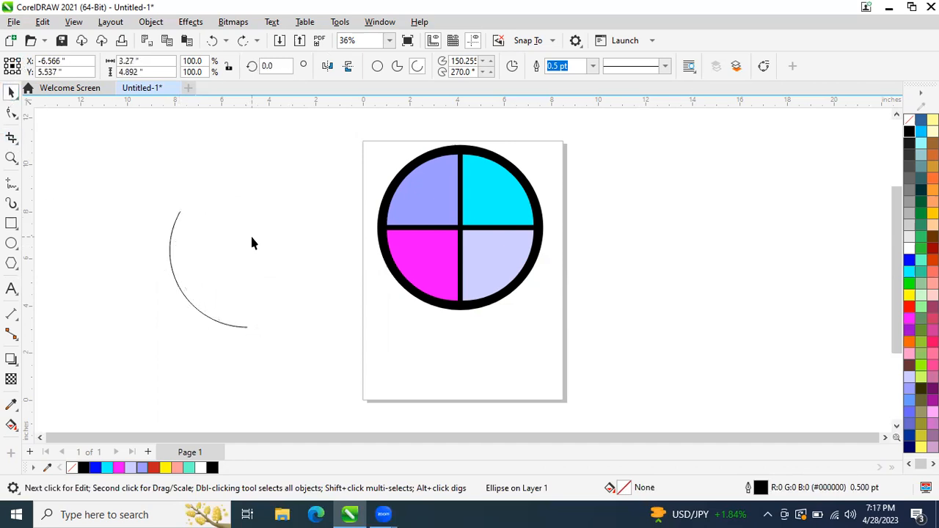
pyautogui.click(170, 252)
pyautogui.press('Delete')
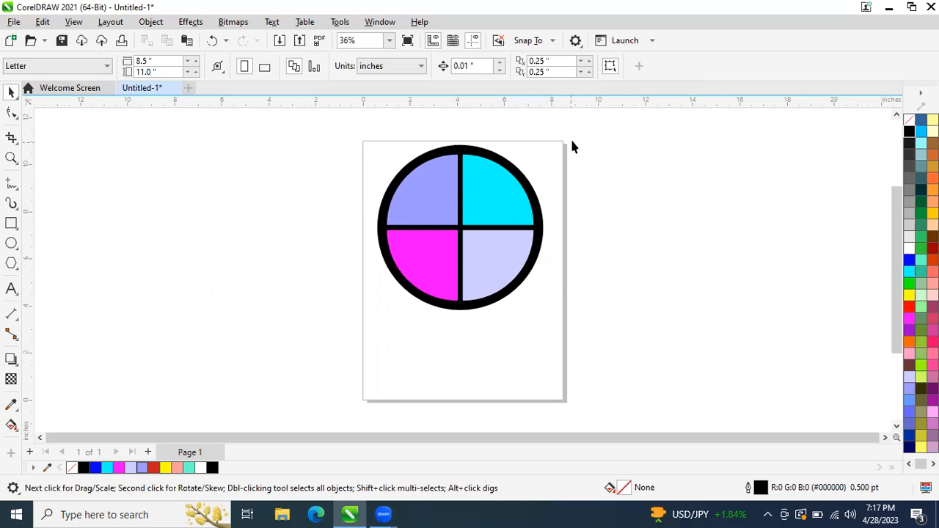
# Delete the black circle with its four coloured quarter pies from the page
pyautogui.moveTo(570, 138); pyautogui.dragTo(352, 323)
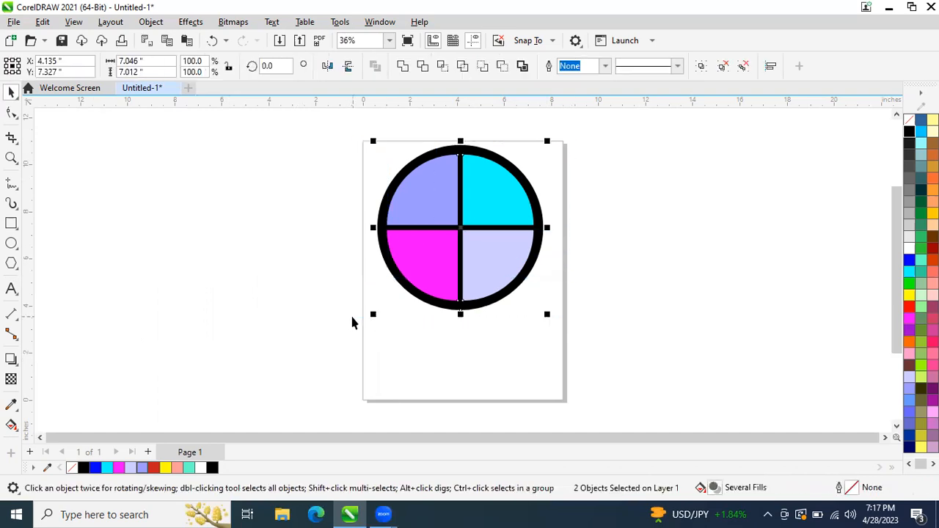
pyautogui.press('Delete')
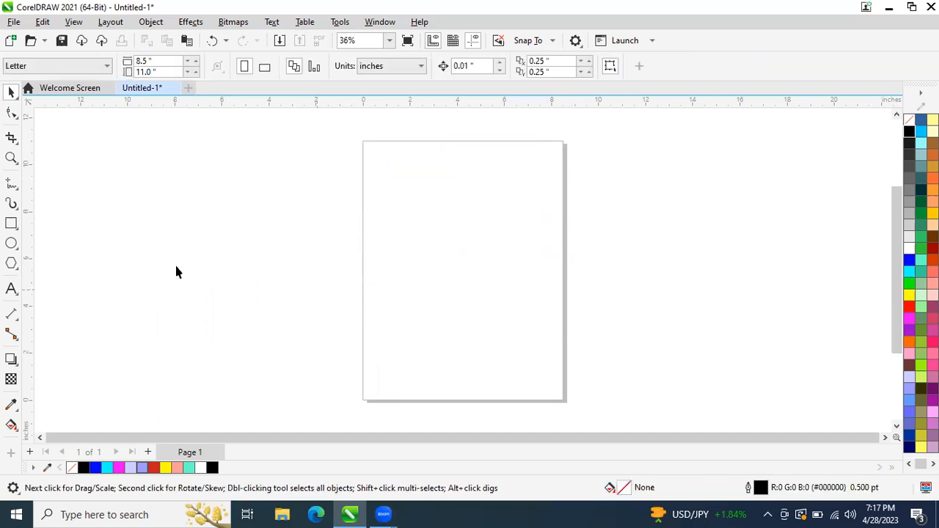
# Draw a rectangle about 8.4 by 7.9 inches beside the page and a circle about 9.9 inches across overlapping it
pyautogui.click(12, 225)
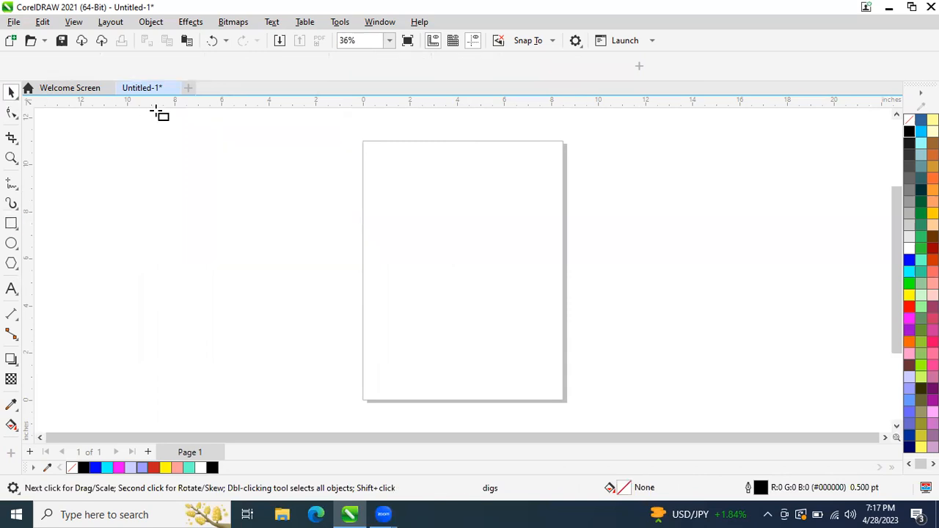
pyautogui.moveTo(161, 150); pyautogui.dragTo(360, 338)
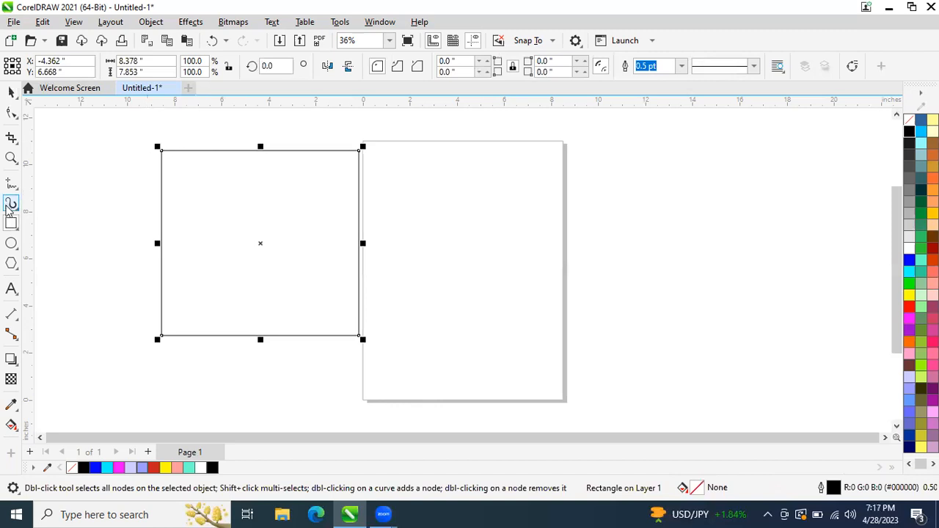
pyautogui.click(11, 243)
pyautogui.moveTo(137, 128); pyautogui.dragTo(351, 360)
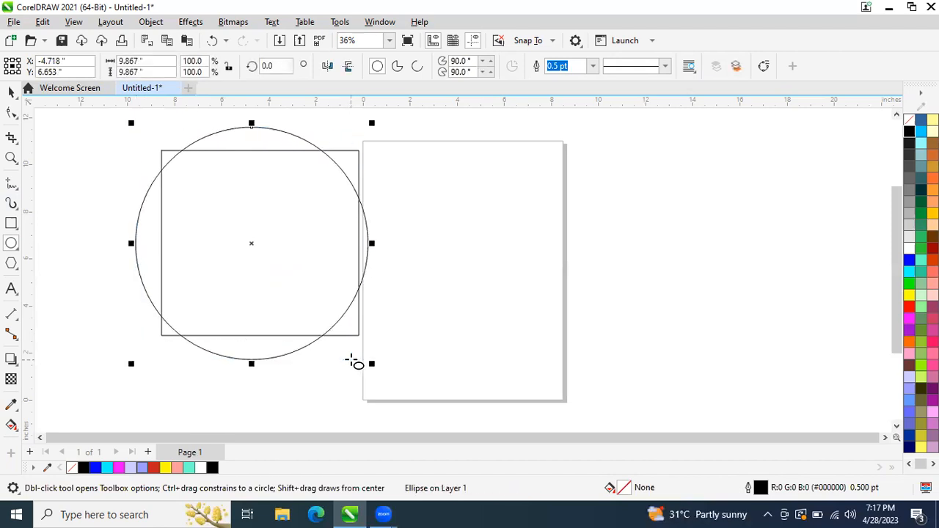
# Nudge the circle about 1 inch to the left across the rectangle
pyautogui.press('Left')
pyautogui.press('Left')
pyautogui.press('Left')
pyautogui.press('Left')
pyautogui.press('Left')
pyautogui.press('Left')
pyautogui.press('Left')
pyautogui.press('Left')
pyautogui.press('Left')
pyautogui.press('Left')
pyautogui.press('Left')
pyautogui.press('Left')
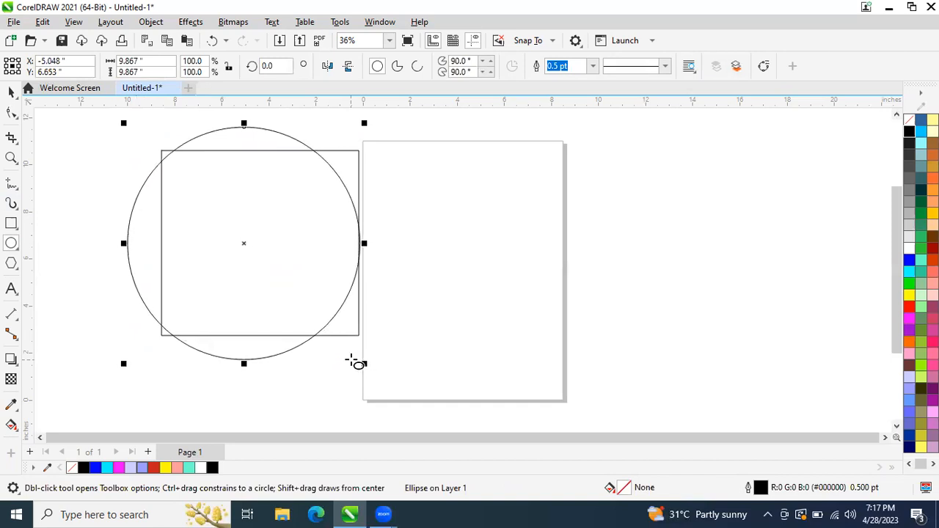
pyautogui.press('Left')
pyautogui.press('Left')
pyautogui.press('Left')
pyautogui.press('Left')
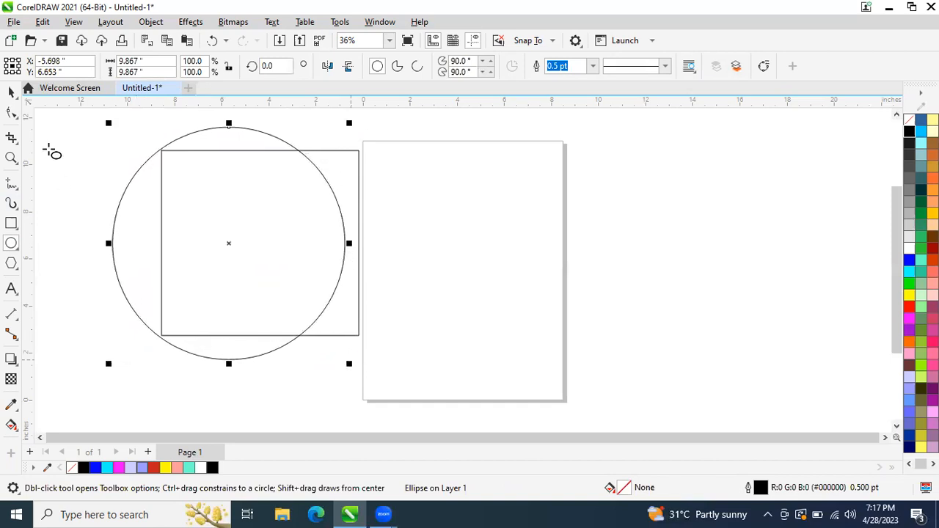
# Select the circle and the rectangle together and align the circle's centre with the rectangle's centre
pyautogui.click(11, 91)
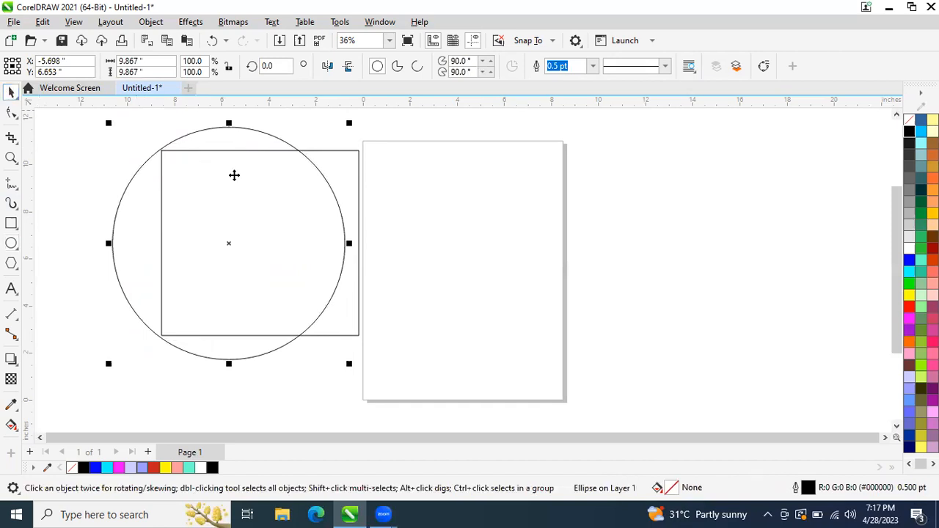
pyautogui.keyDown('shift'); pyautogui.click(359, 174); pyautogui.keyUp('shift')
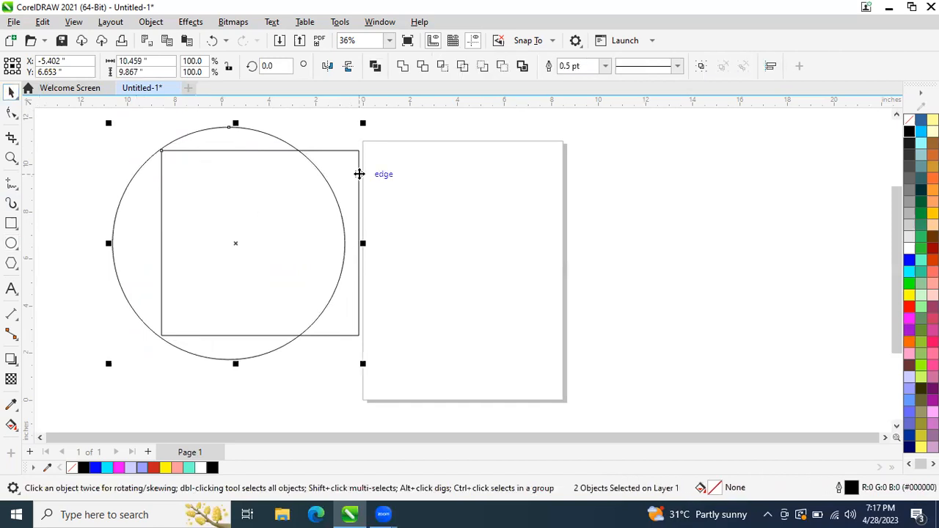
pyautogui.press('c')
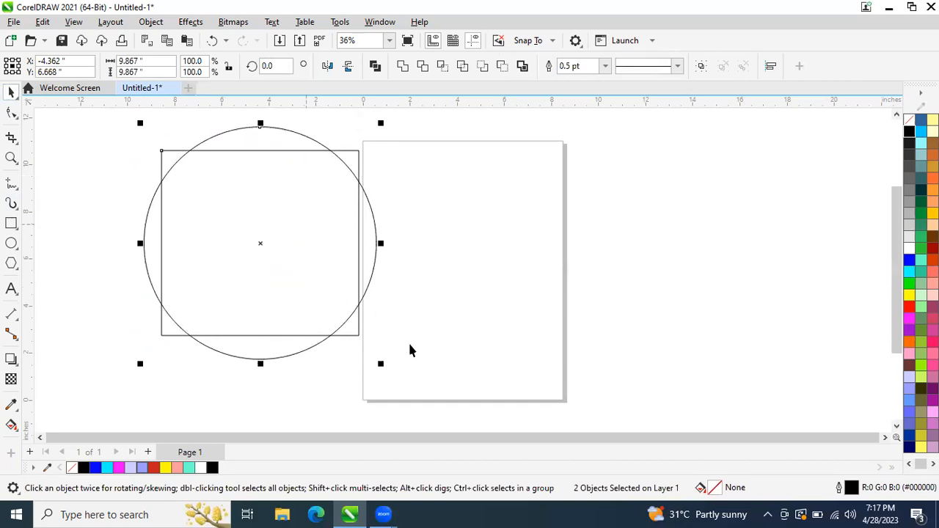
# Draw a circle about 5.2 inches across on the page and set its width and height to 1 inch
pyautogui.click(11, 244)
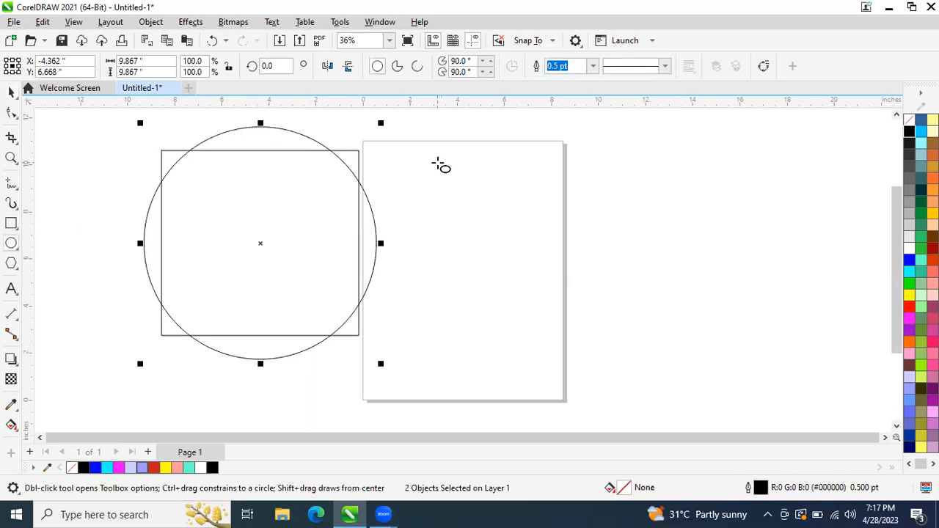
pyautogui.moveTo(438, 163); pyautogui.dragTo(558, 238)
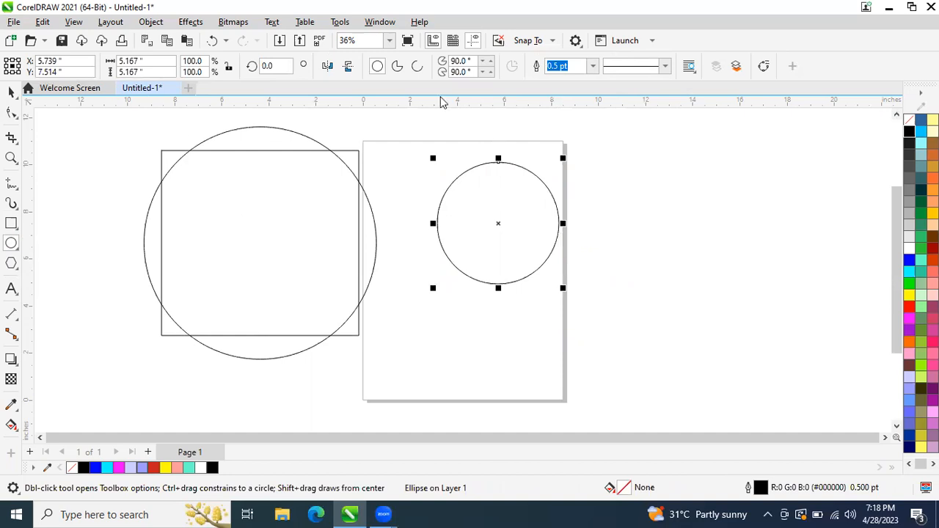
pyautogui.click(154, 62)
pyautogui.press('BackSpace')
pyautogui.press('BackSpace')
pyautogui.press('BackSpace')
pyautogui.press('BackSpace')
pyautogui.press('BackSpace')
pyautogui.press('BackSpace')
pyautogui.press('BackSpace')
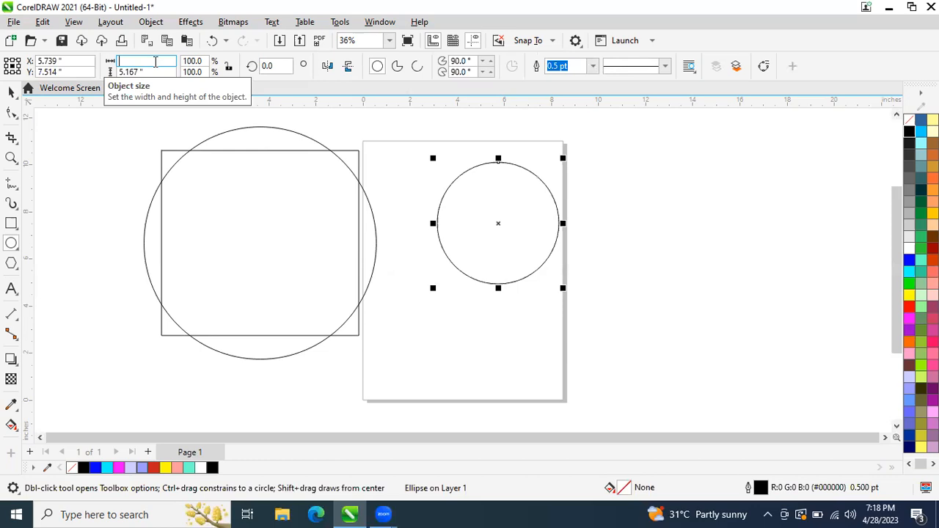
pyautogui.write('1')
pyautogui.click(158, 76)
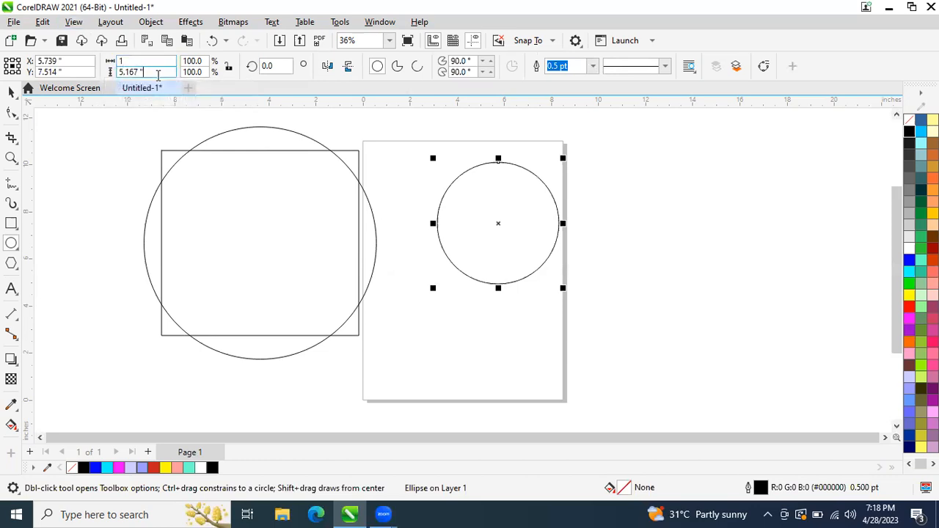
pyautogui.press('BackSpace')
pyautogui.press('BackSpace')
pyautogui.press('BackSpace')
pyautogui.press('BackSpace')
pyautogui.press('BackSpace')
pyautogui.press('BackSpace')
pyautogui.press('BackSpace')
pyautogui.write('1')
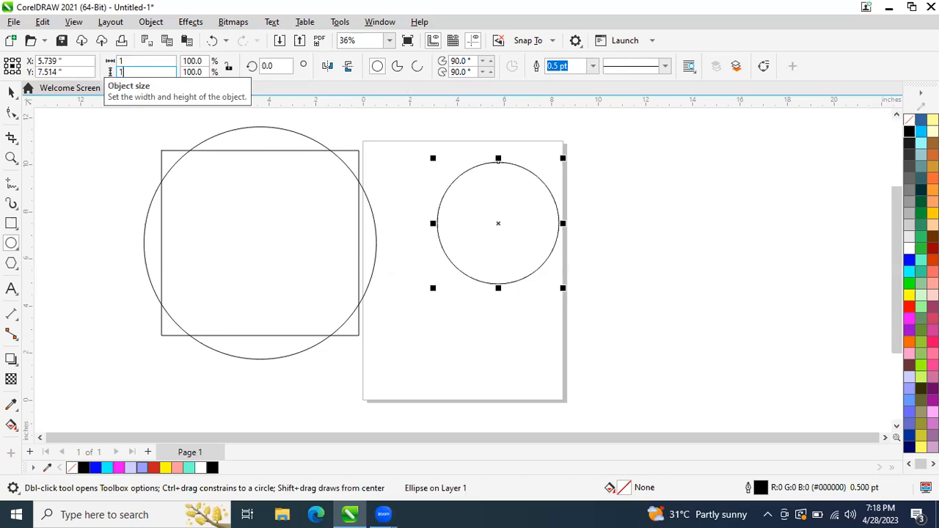
pyautogui.press('Return')
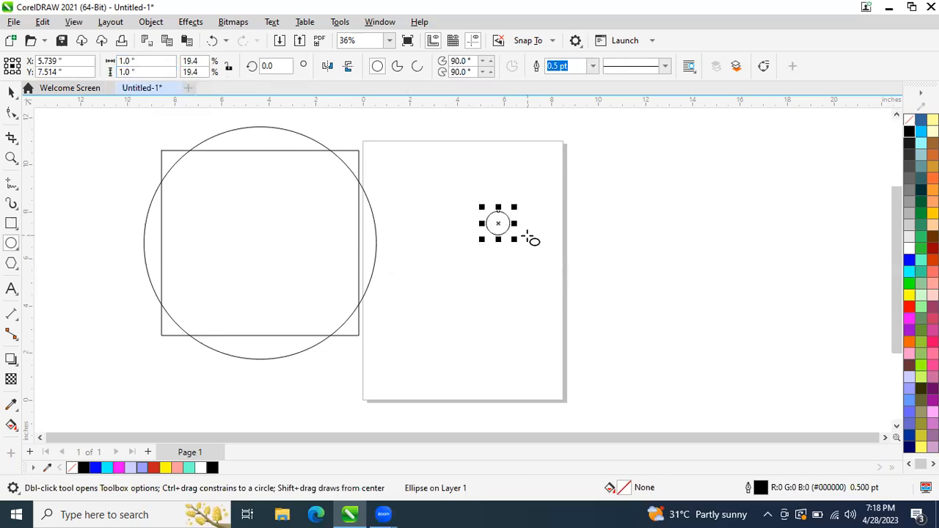
# Set the small circle's width and height to 2 inches
pyautogui.scroll(5, 530, 240)
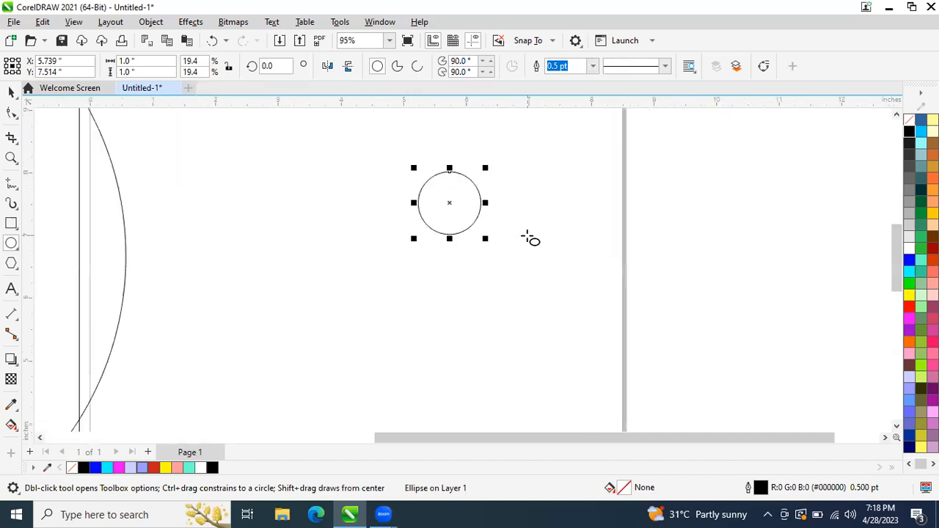
pyautogui.scroll(3, 527, 239)
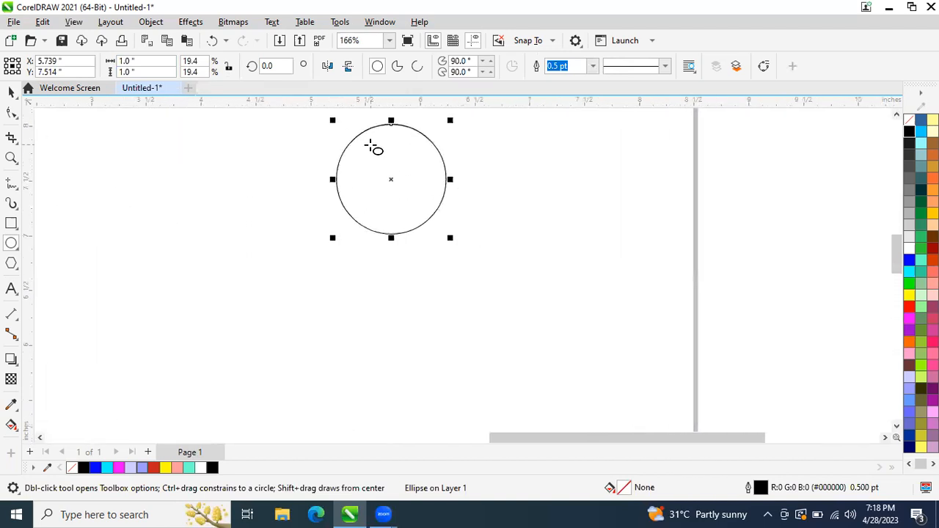
pyautogui.scroll(3, 372, 147)
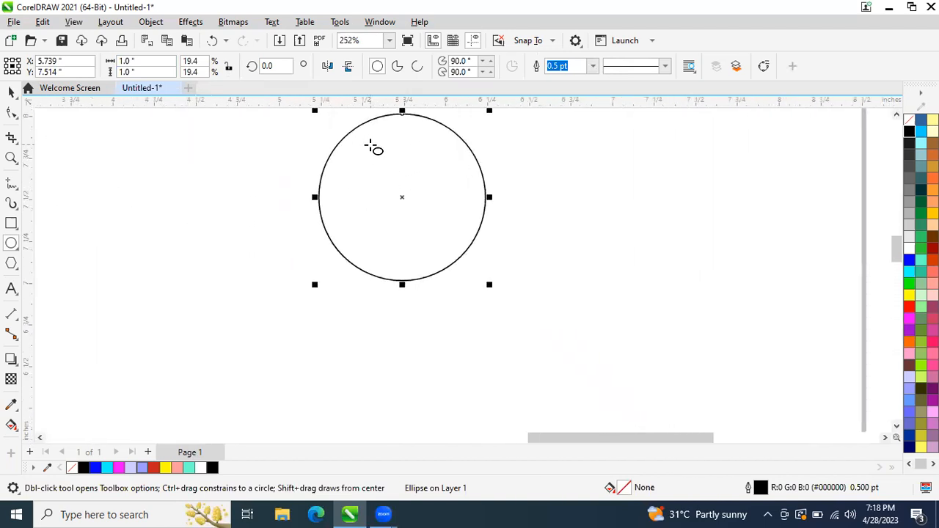
pyautogui.click(155, 61)
pyautogui.press('BackSpace')
pyautogui.press('BackSpace')
pyautogui.press('BackSpace')
pyautogui.write('2')
pyautogui.press('Tab')
pyautogui.write('2')
pyautogui.press('Return')
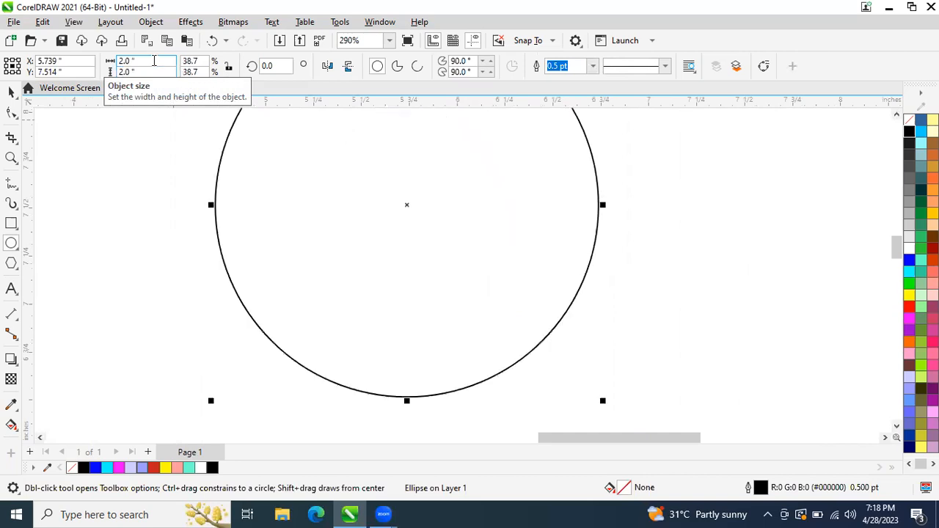
pyautogui.scroll(-3, 154, 61)
pyautogui.scroll(2, 154, 61)
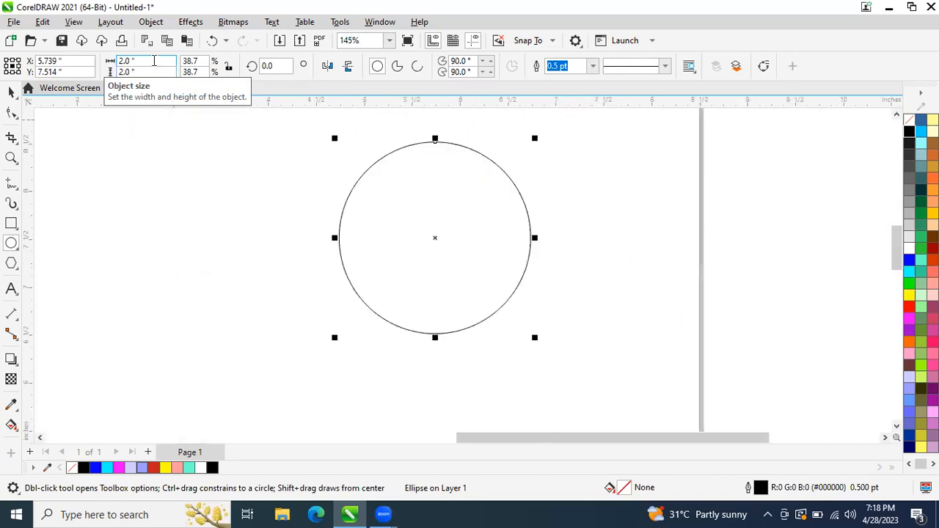
pyautogui.scroll(-1, 154, 61)
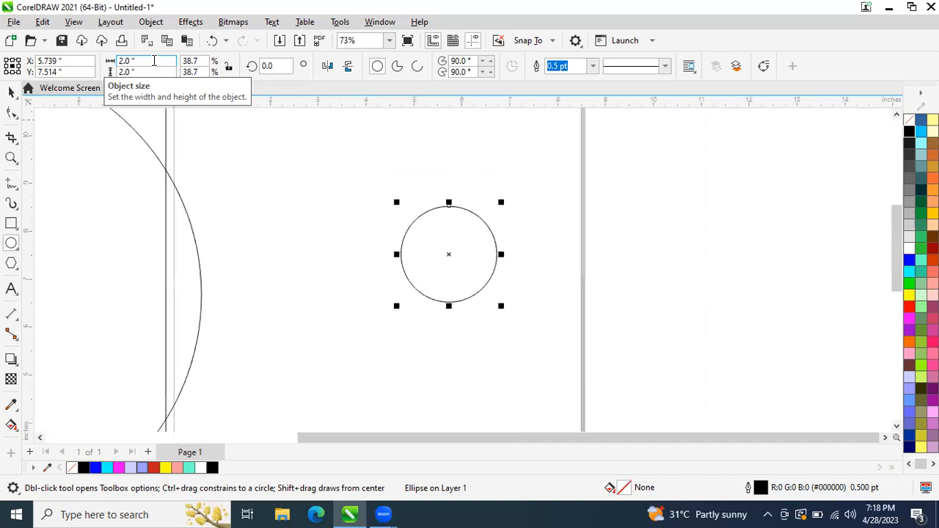
pyautogui.scroll(-1, 155, 61)
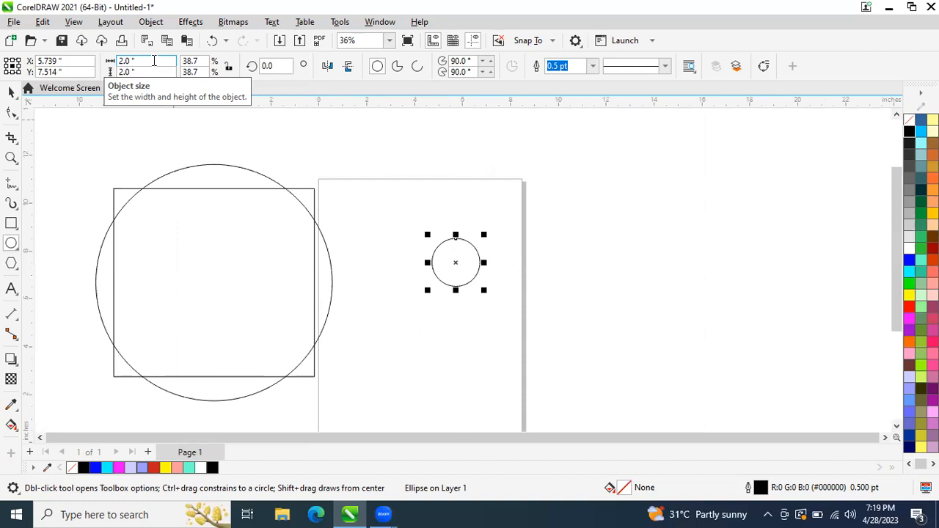
# Draw a circle about 7 inches across beside the page, and delete it along with the 2-inch circle on the page
pyautogui.moveTo(553, 178)
pyautogui.mouseDown()
pyautogui.moveTo(758, 381)
pyautogui.moveTo(771, 407)
pyautogui.moveTo(706, 346)
pyautogui.mouseUp()
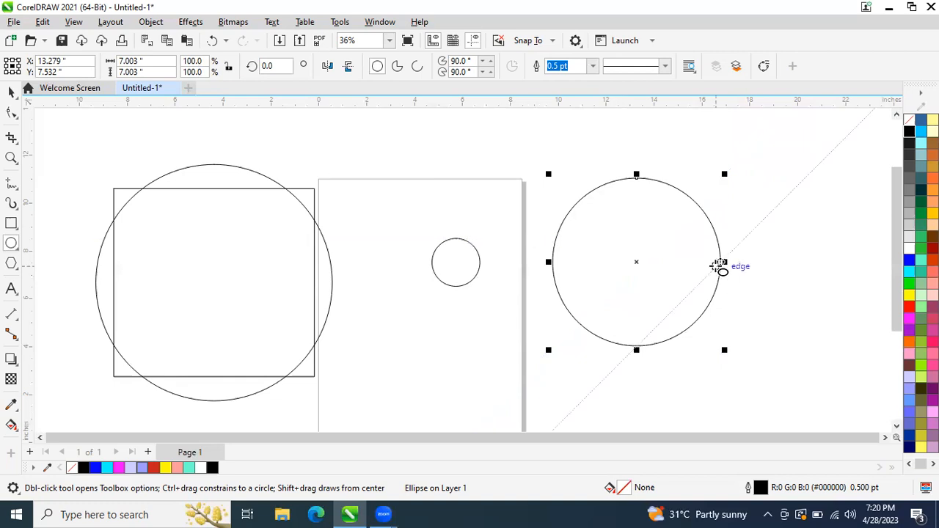
pyautogui.press('Delete')
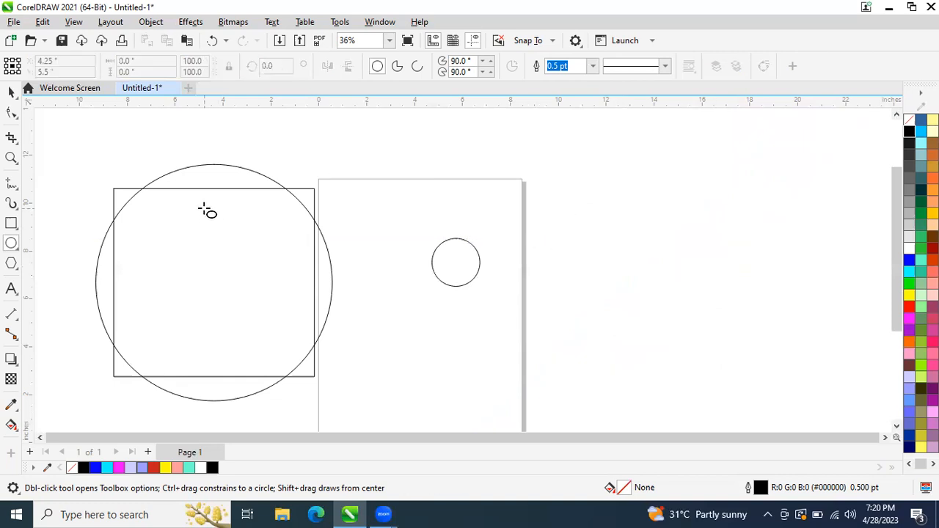
pyautogui.click(11, 92)
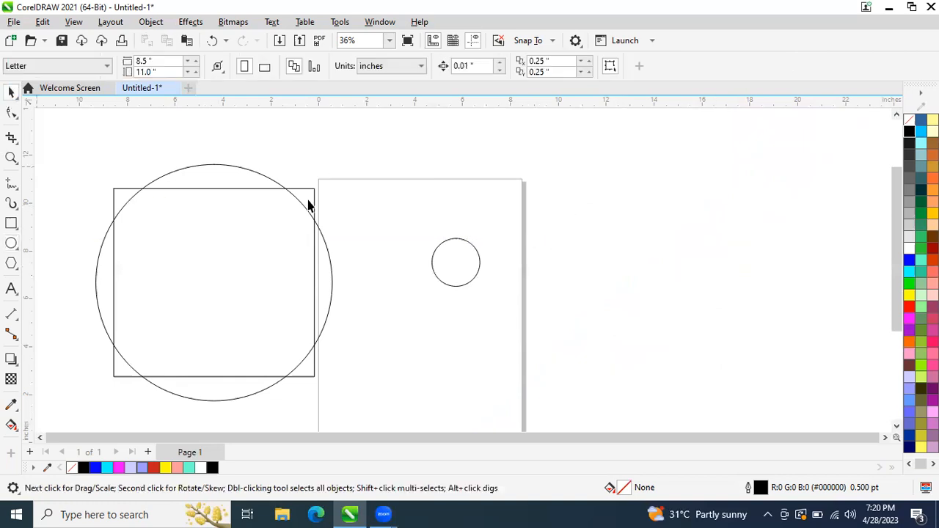
pyautogui.click(471, 279)
pyautogui.press('Delete')
# Nudge the large circle about 1.75 inches left so the rectangle extends past its right edge, and deselect it
pyautogui.click(173, 238)
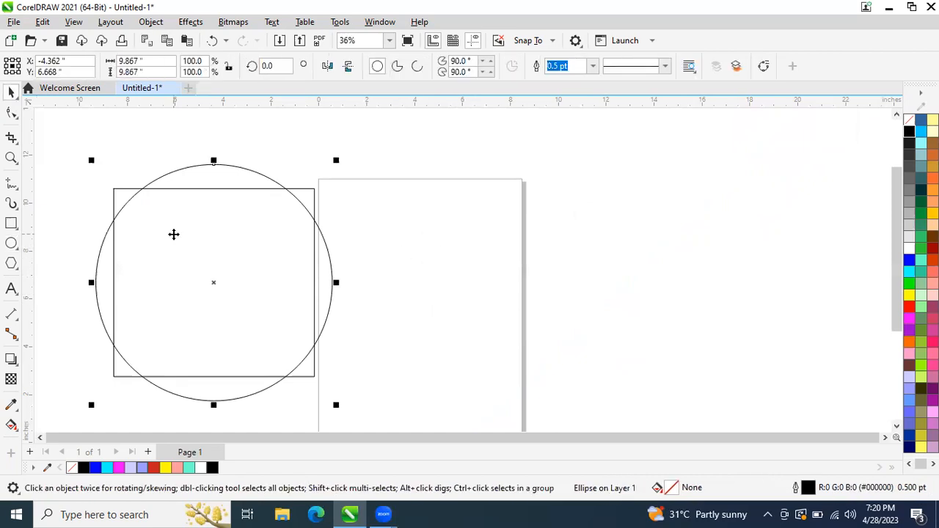
pyautogui.press('Left')
pyautogui.press('Left')
pyautogui.press('Left')
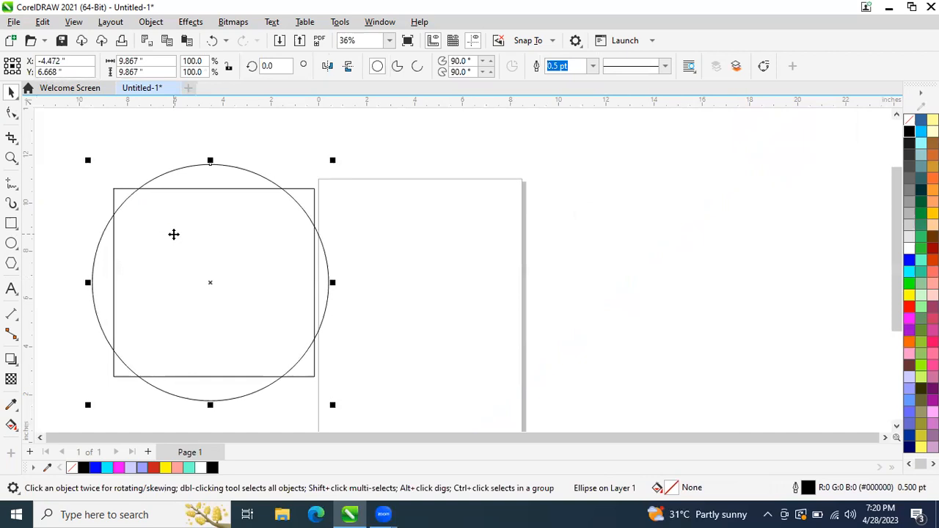
pyautogui.press('Left')
pyautogui.press('Left')
pyautogui.press('Left')
pyautogui.press('Left')
pyautogui.press('Left')
pyautogui.press('Left')
pyautogui.press('Left')
pyautogui.press('Left')
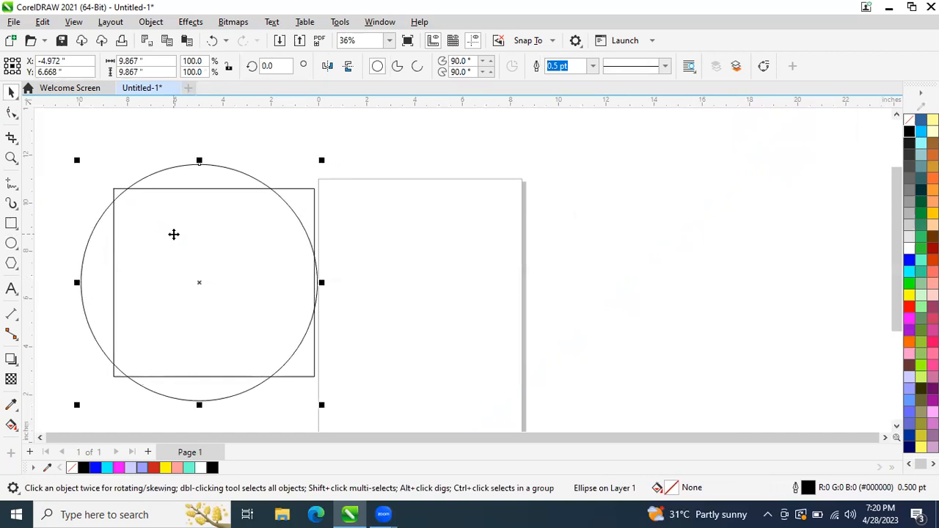
pyautogui.press('Left')
pyautogui.press('Left')
pyautogui.press('Left')
pyautogui.press('Left')
pyautogui.press('Left')
pyautogui.press('Left')
pyautogui.press('Left')
pyautogui.press('Left')
pyautogui.press('Left')
pyautogui.press('Left')
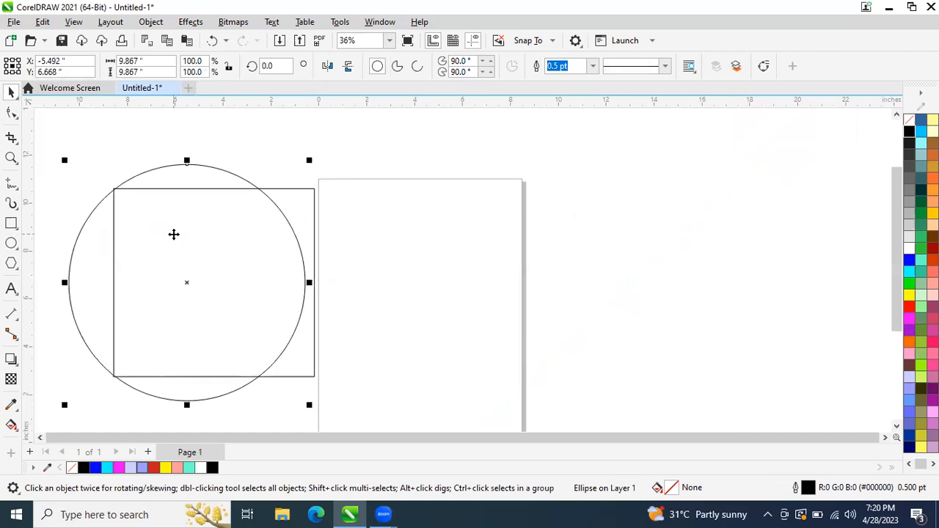
pyautogui.press('Left')
pyautogui.press('Left')
pyautogui.press('Left')
pyautogui.press('Left')
pyautogui.press('Left')
pyautogui.press('Left')
pyautogui.press('Left')
pyautogui.press('Left')
pyautogui.press('Left')
pyautogui.press('Left')
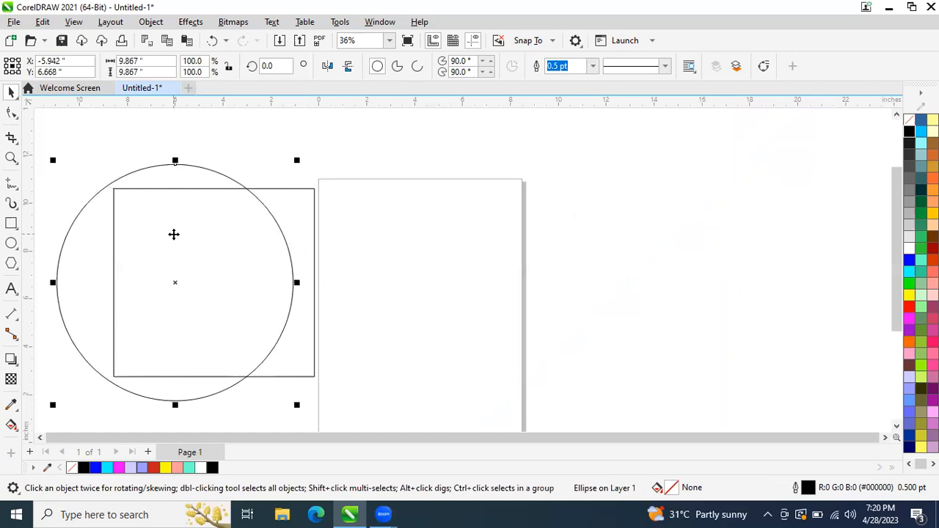
pyautogui.click(460, 336)
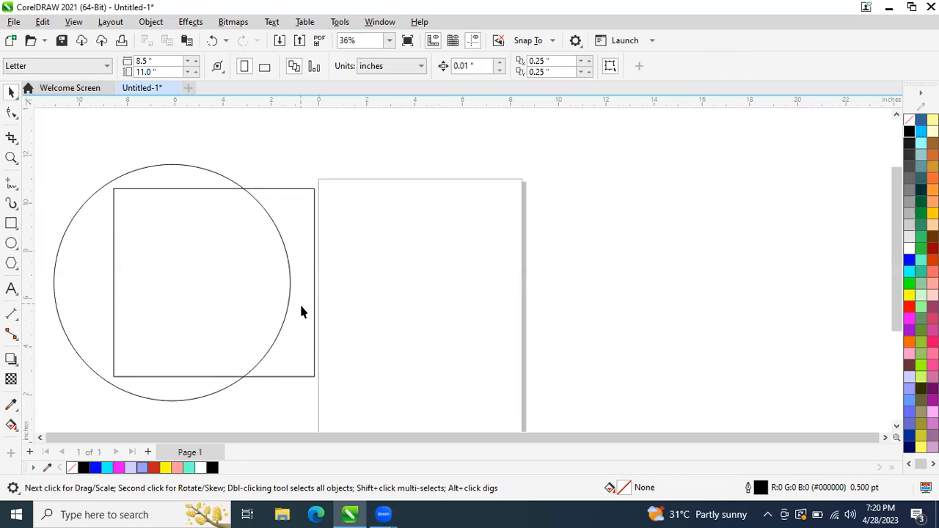
pyautogui.click(188, 275)
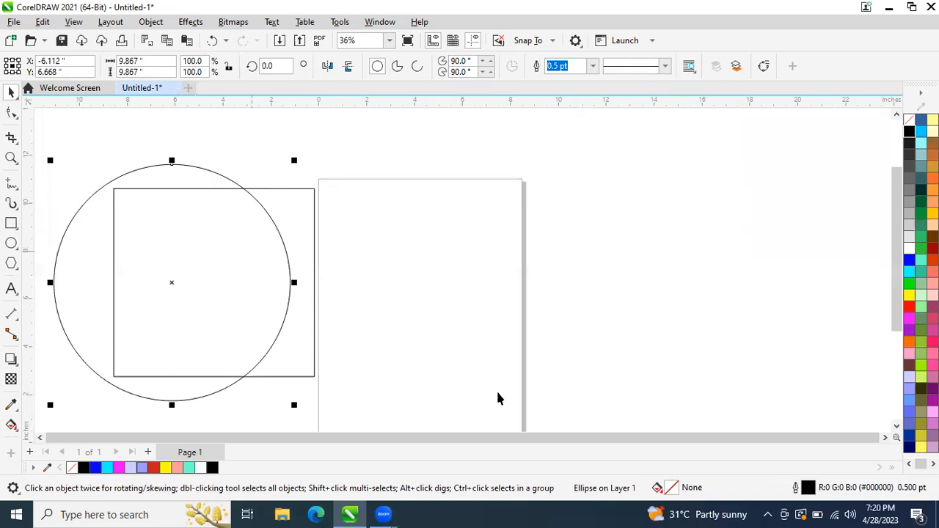
pyautogui.click(494, 278)
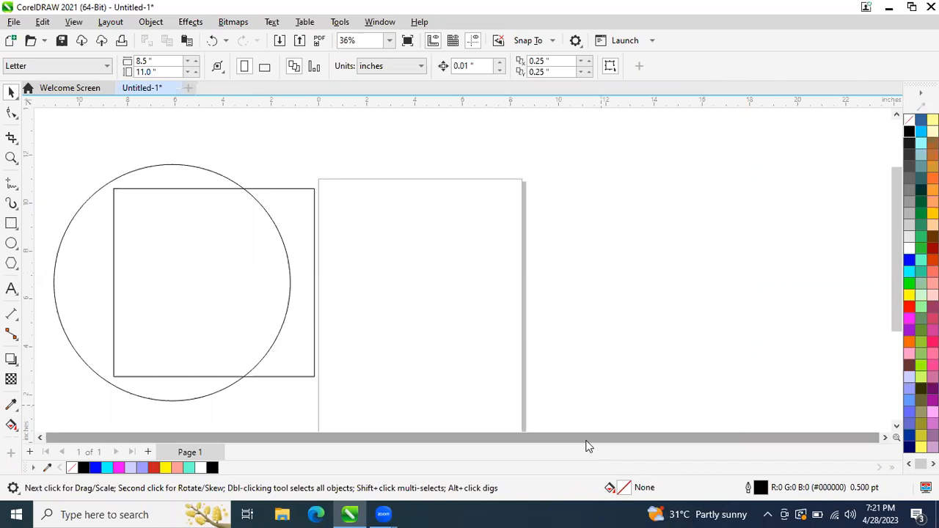
pyautogui.click(41, 438)
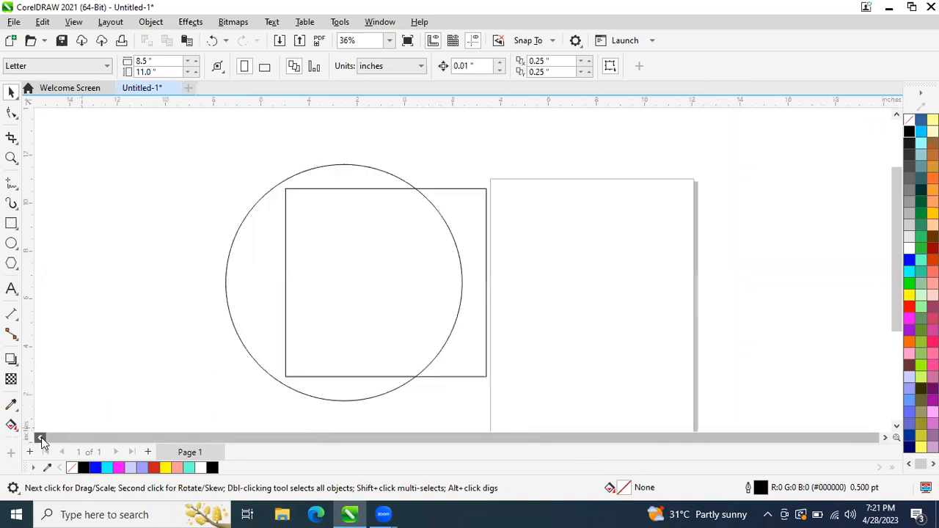
# Fill the rectangle that overlaps the large circle with light gray #E6E6E6
pyautogui.click(452, 223)
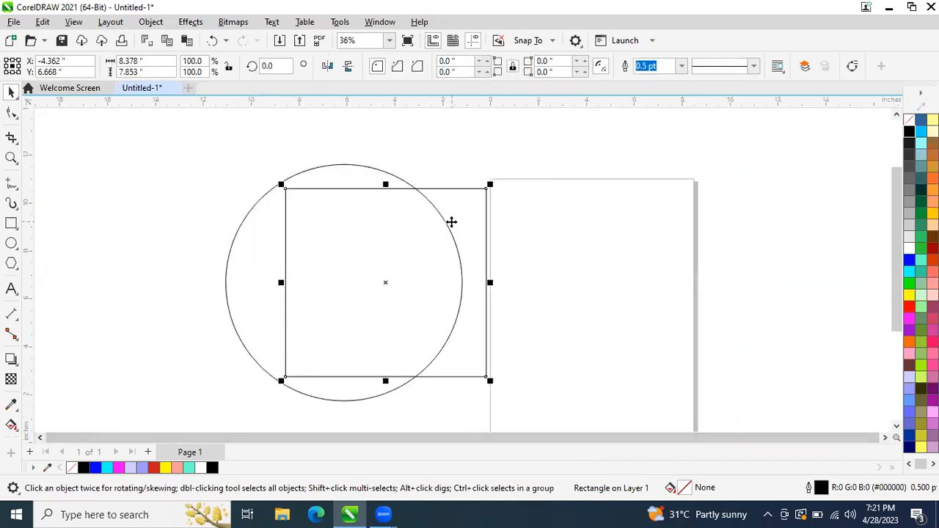
pyautogui.click(909, 244)
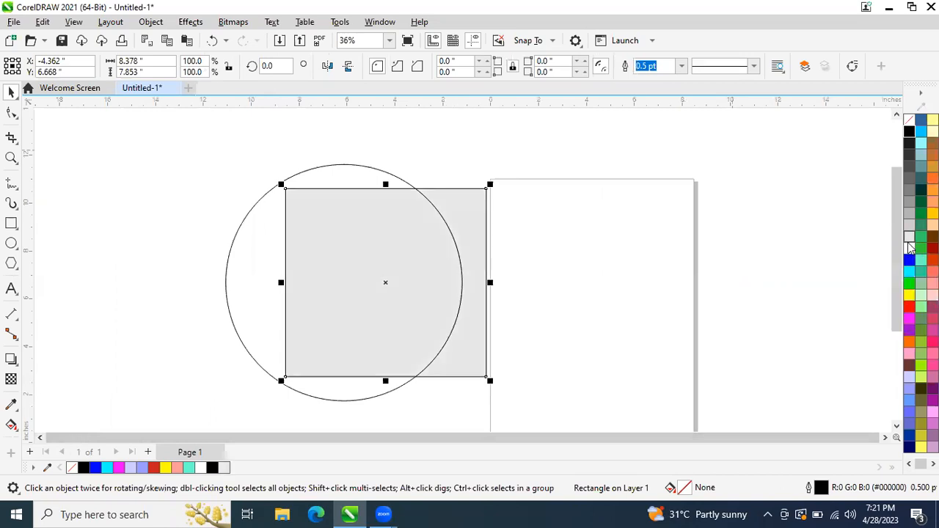
pyautogui.click(272, 272)
pyautogui.click(579, 252)
pyautogui.click(476, 204)
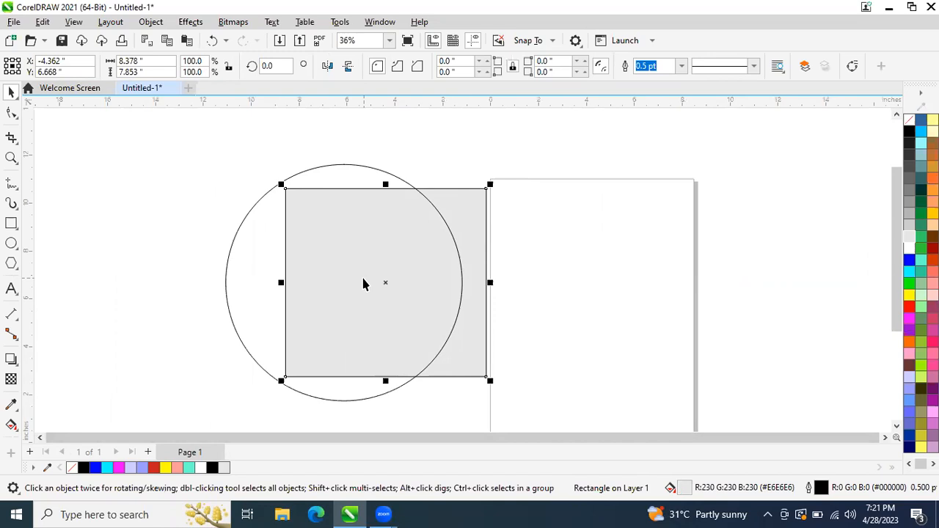
# Try the Smart Fill tool on the area where the circle and rectangle overlap, and undo the fill
pyautogui.click(12, 430)
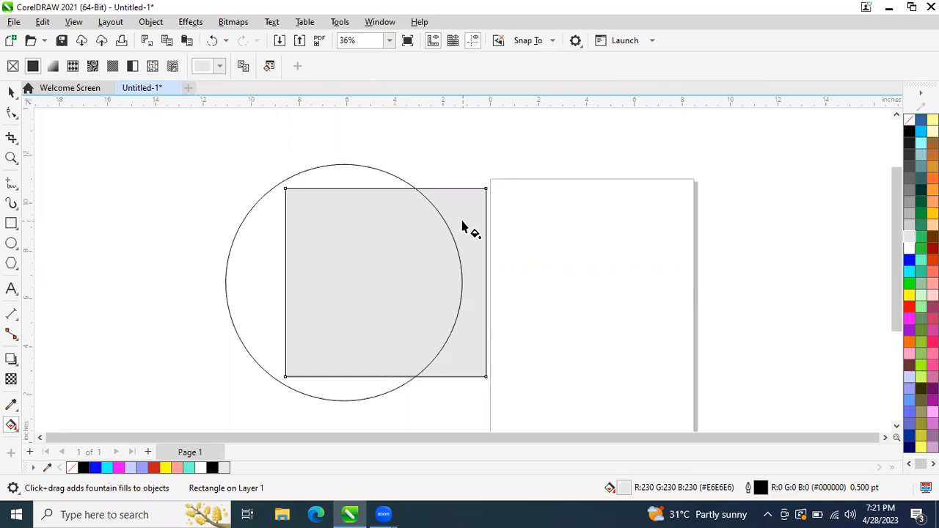
pyautogui.click(12, 431)
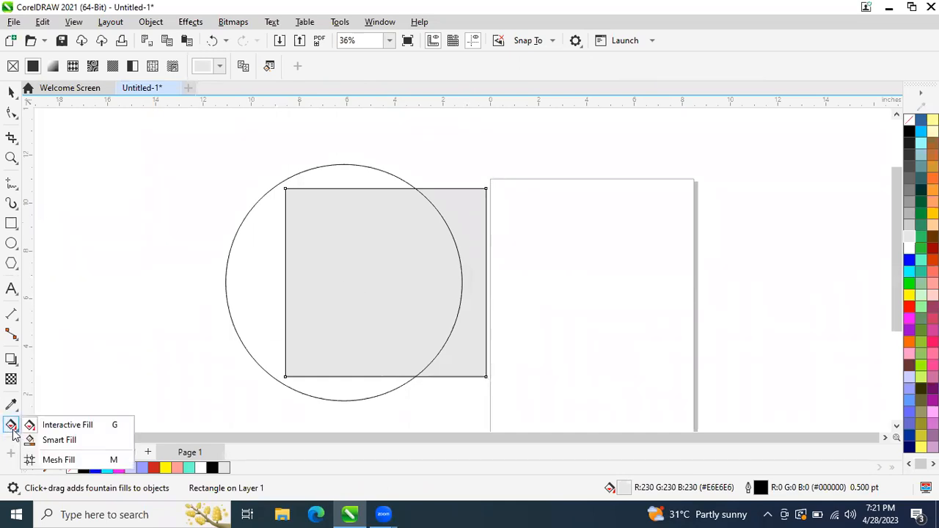
pyautogui.click(94, 442)
pyautogui.click(400, 247)
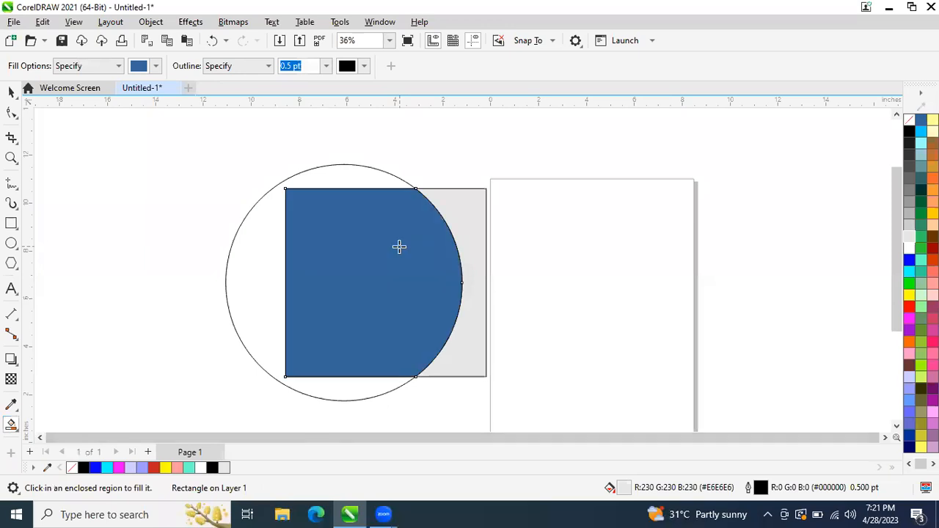
pyautogui.hotkey('ctrl', 'z')
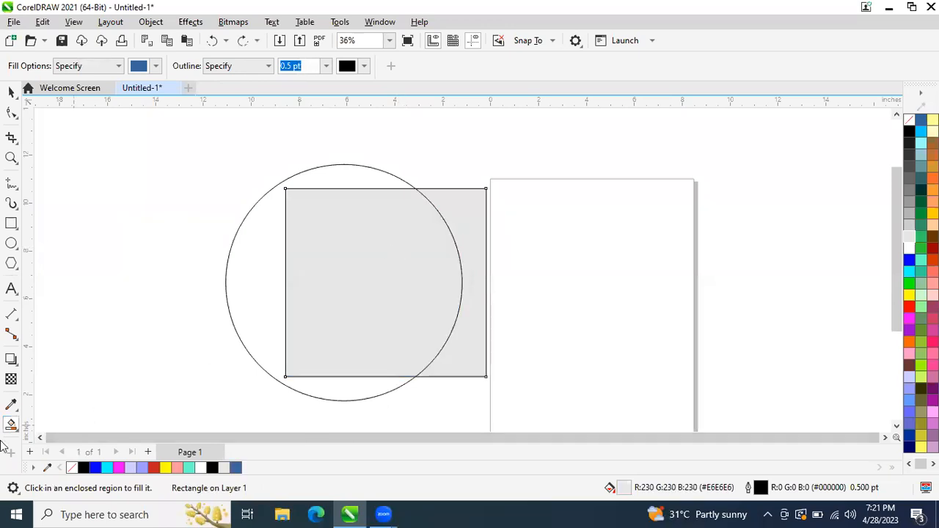
# Smart Fill the circle's outer part, the overlap and the rectangle's protruding part with blue #336699
pyautogui.click(18, 425)
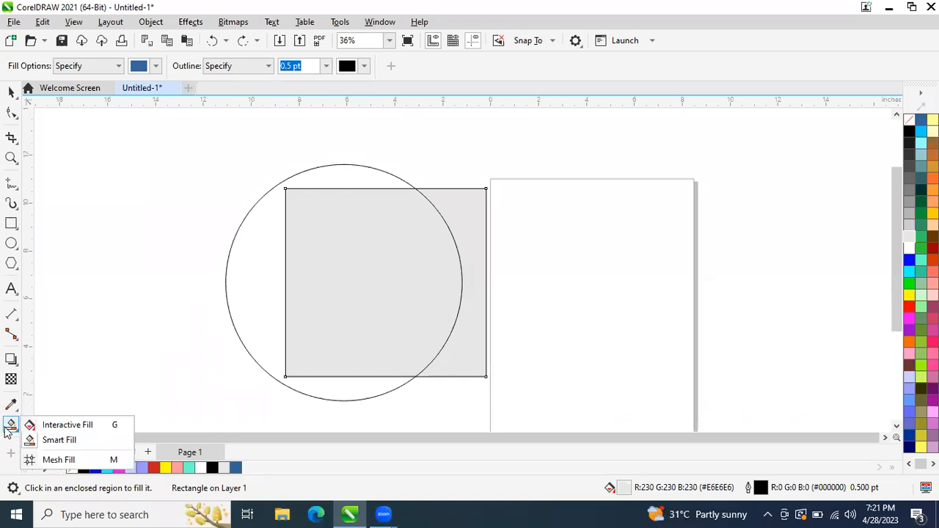
pyautogui.click(64, 441)
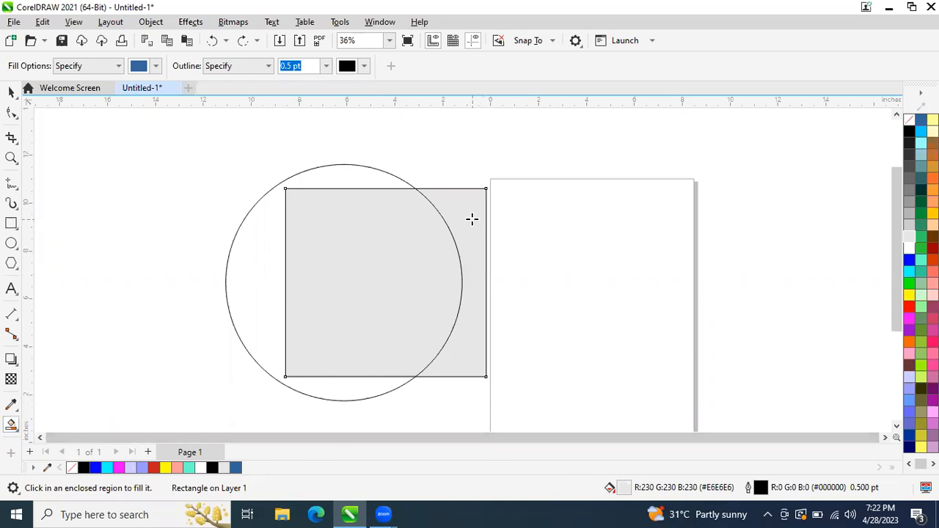
pyautogui.click(360, 173)
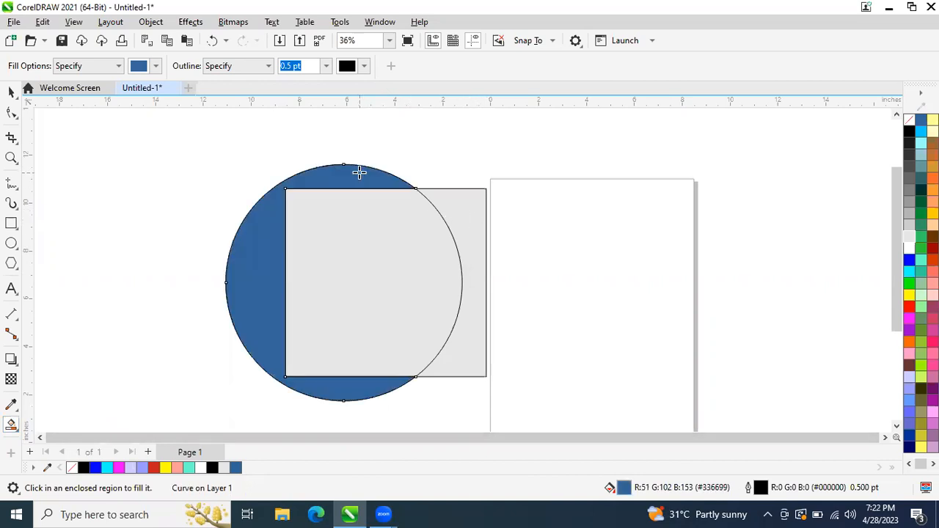
pyautogui.click(346, 229)
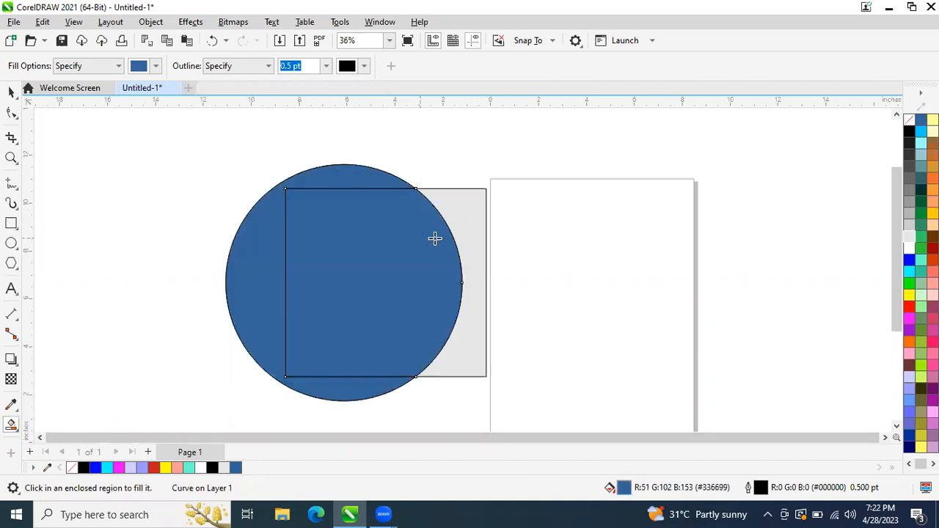
pyautogui.click(471, 221)
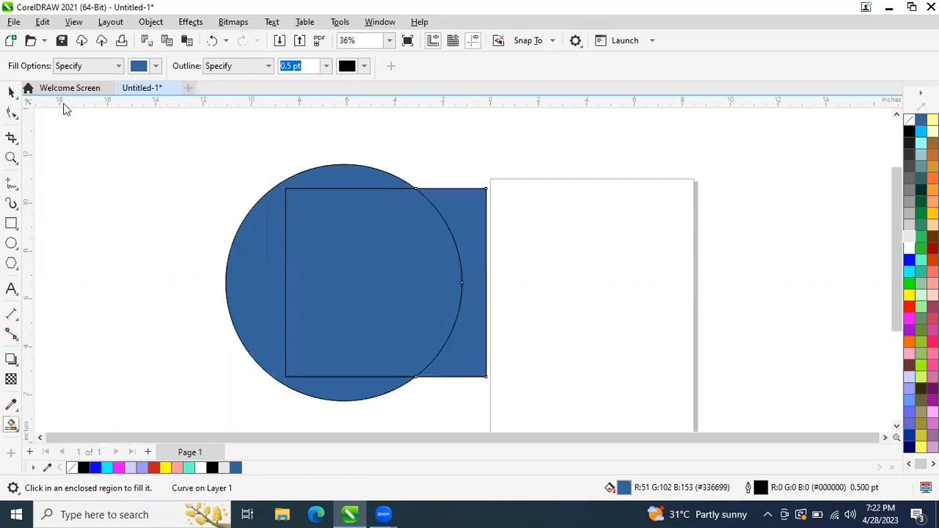
# Pull the three blue filled pieces away from the original circle and rectangle, placing them as separate shapes
pyautogui.click(11, 91)
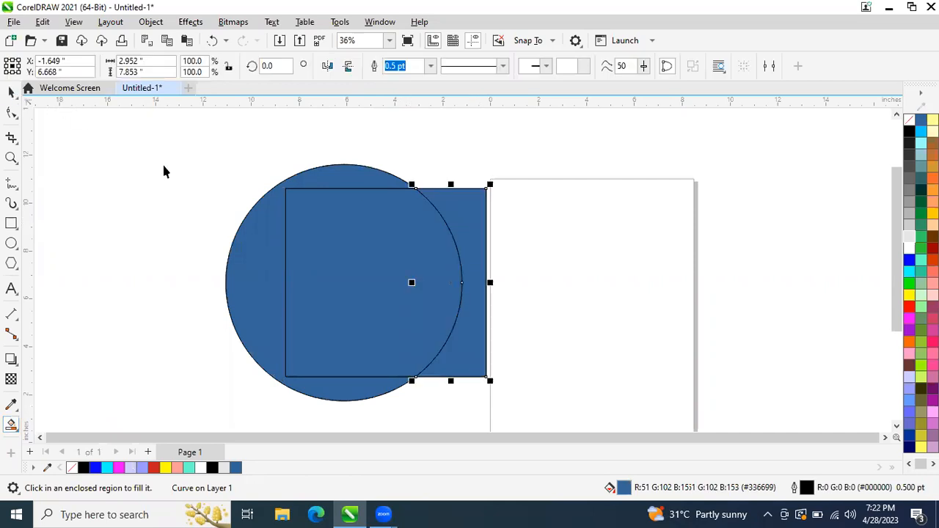
pyautogui.moveTo(469, 225); pyautogui.dragTo(675, 226)
pyautogui.moveTo(337, 242); pyautogui.dragTo(504, 156)
pyautogui.moveTo(266, 216); pyautogui.dragTo(80, 198)
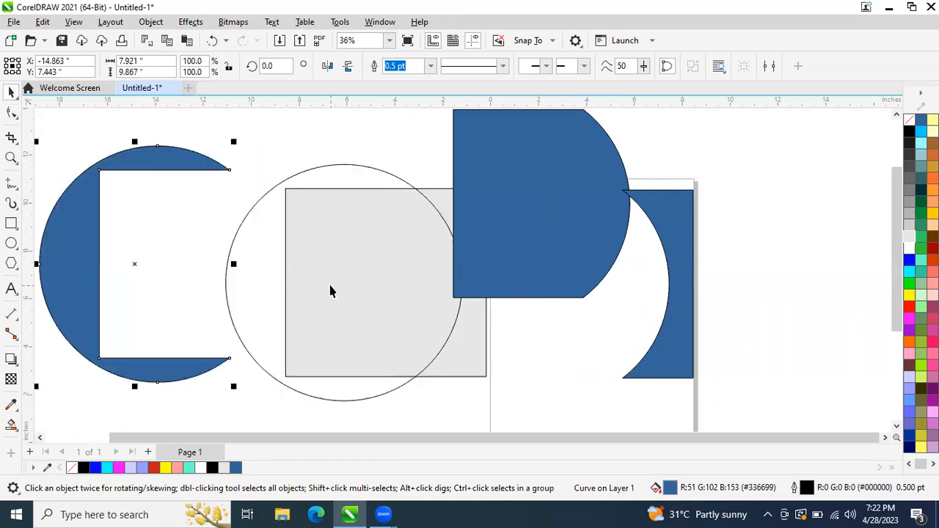
pyautogui.moveTo(576, 245); pyautogui.dragTo(461, 280)
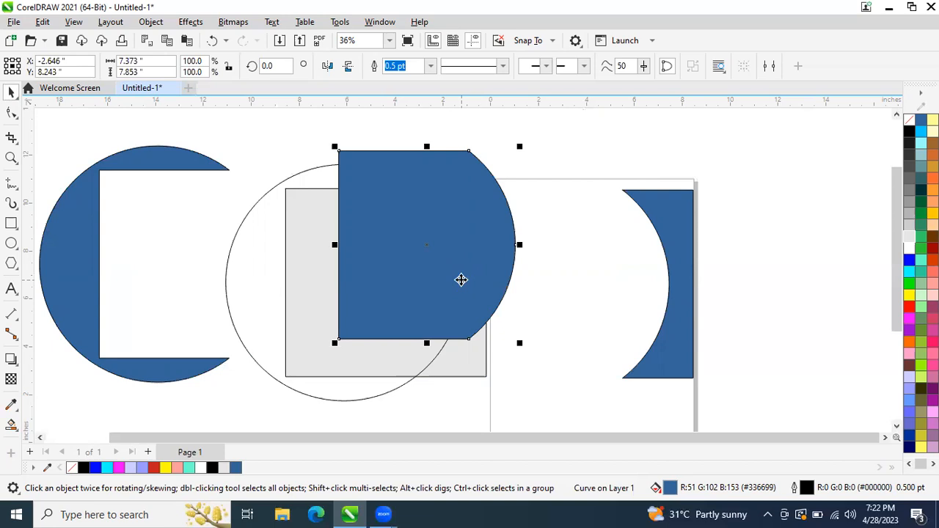
# Undo the moves of the three blue pieces
pyautogui.hotkey('ctrl', 'z')
pyautogui.hotkey('ctrl', 'z')
pyautogui.hotkey('ctrl', 'z')
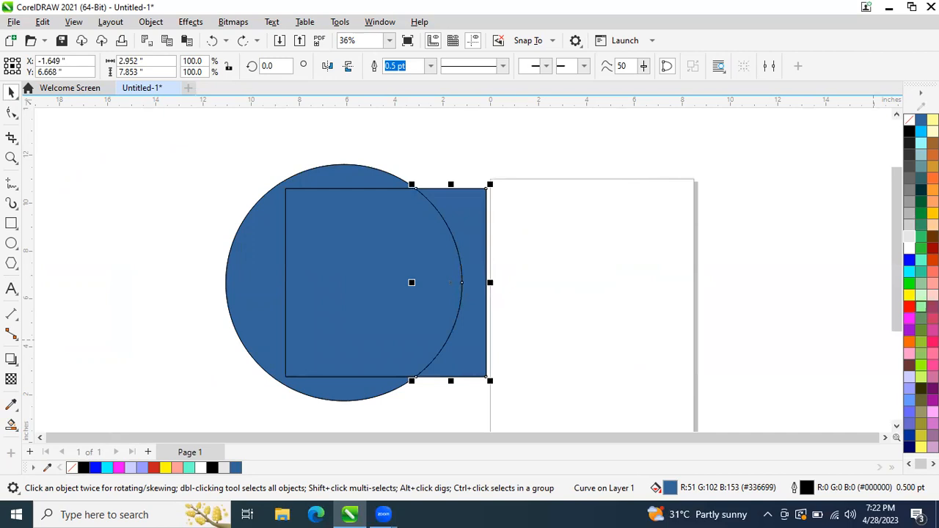
# Recolor the rectangle's protruding piece red, the overlap piece bright green and the circle's outer piece teal green, and deselect
pyautogui.click(912, 309)
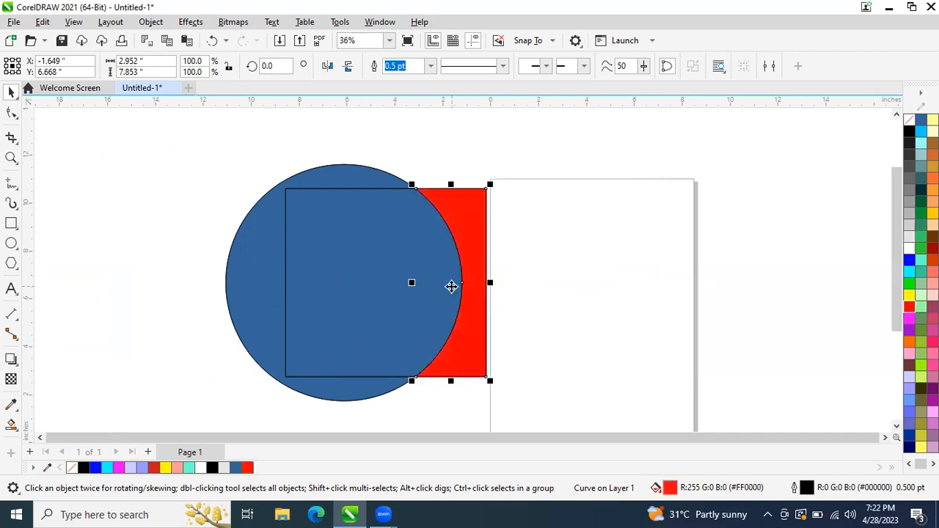
pyautogui.click(369, 269)
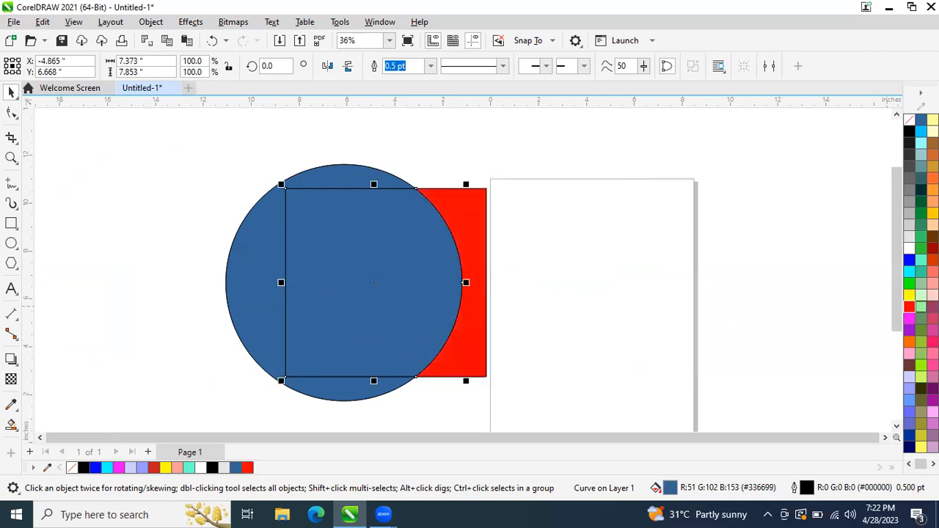
pyautogui.click(910, 284)
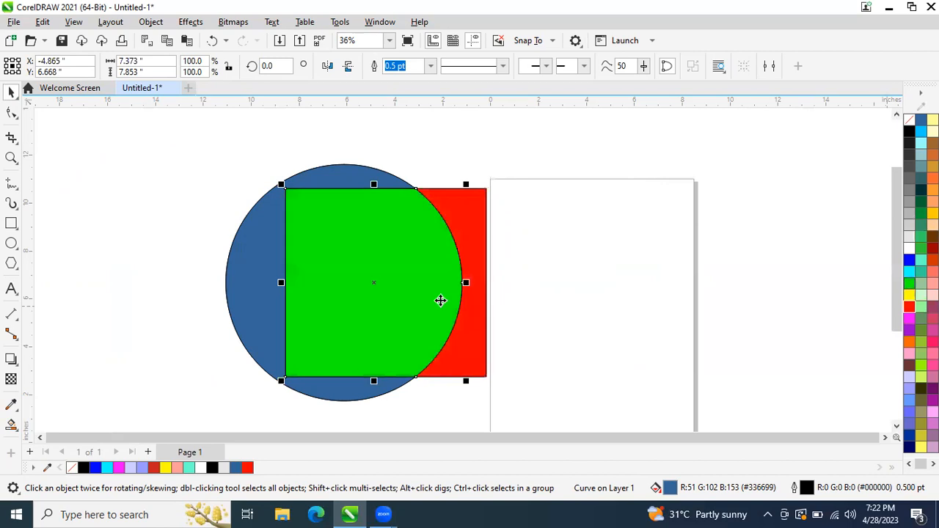
pyautogui.click(267, 285)
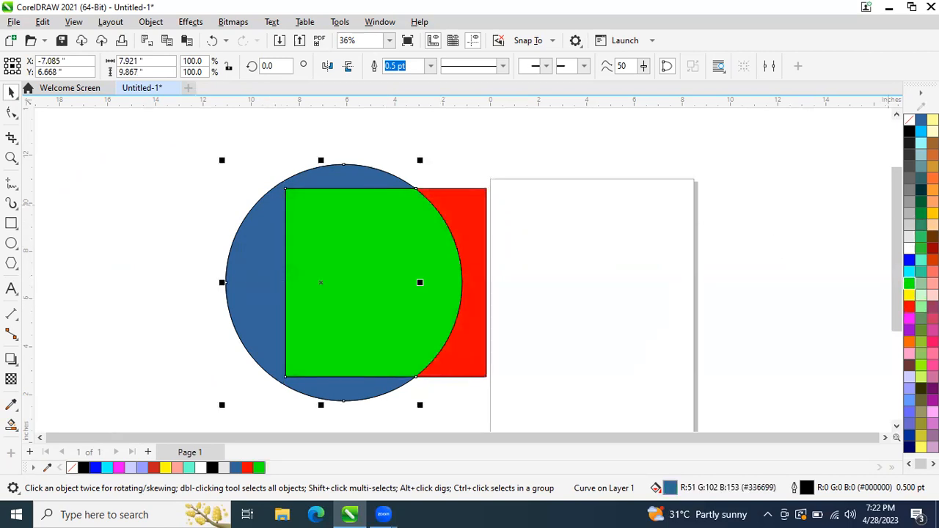
pyautogui.click(920, 225)
pyautogui.click(558, 226)
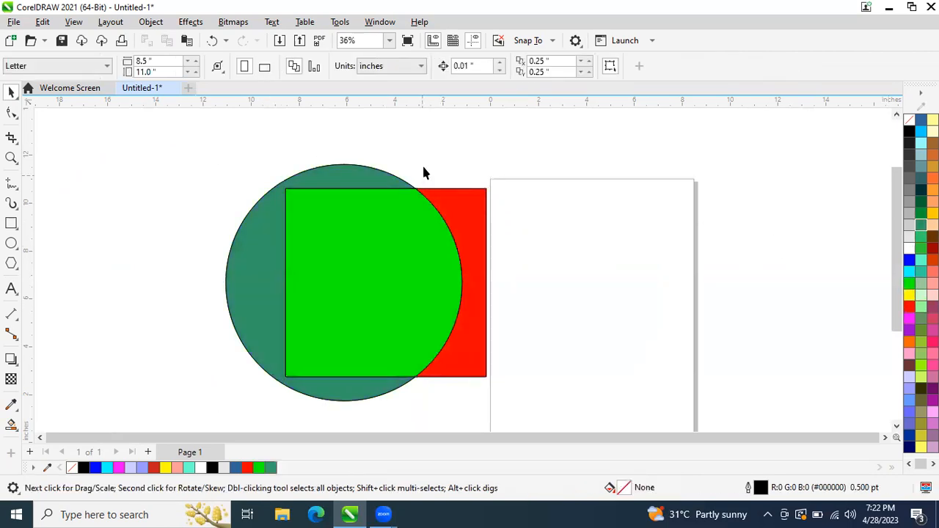
# Move the red piece and the green overlap piece off the original shapes toward the page
pyautogui.moveTo(511, 152); pyautogui.dragTo(276, 288)
pyautogui.moveTo(478, 346); pyautogui.dragTo(631, 265)
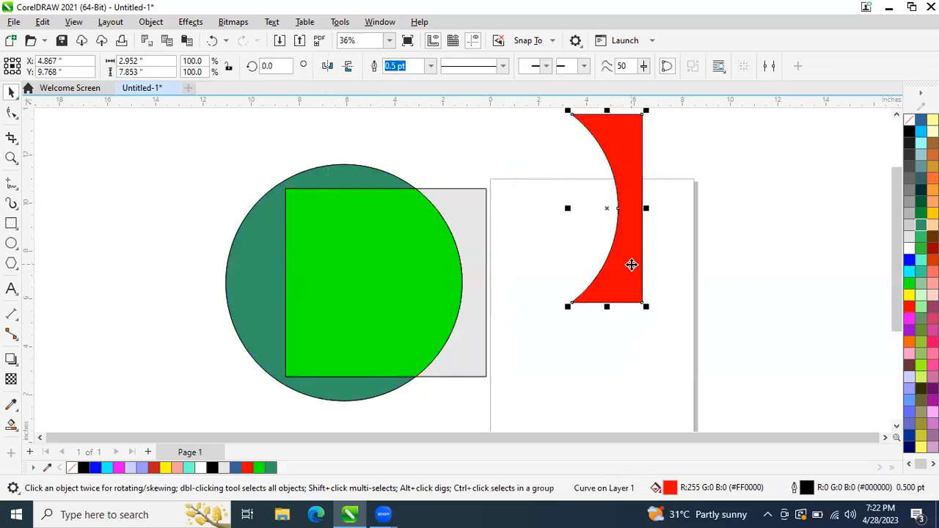
pyautogui.moveTo(460, 209); pyautogui.dragTo(684, 277)
# Undo the piece moves, the recoloring and the smart fills, back to the unfilled circle over the gray rectangle
pyautogui.hotkey('ctrl', 'z')
pyautogui.hotkey('ctrl', 'z')
pyautogui.hotkey('ctrl', 'z')
pyautogui.hotkey('ctrl', 'z')
pyautogui.hotkey('ctrl', 'z')
pyautogui.hotkey('ctrl', 'z')
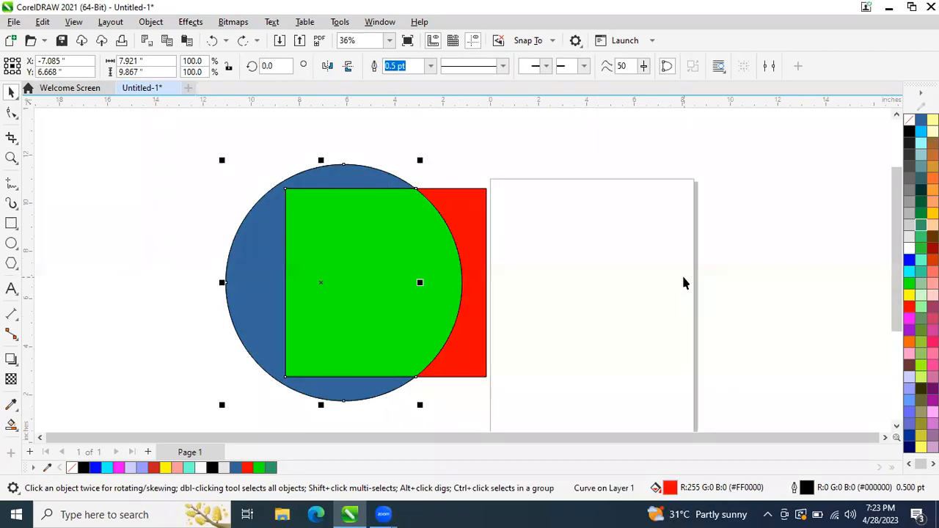
pyautogui.hotkey('ctrl', 'z')
pyautogui.hotkey('ctrl', 'z')
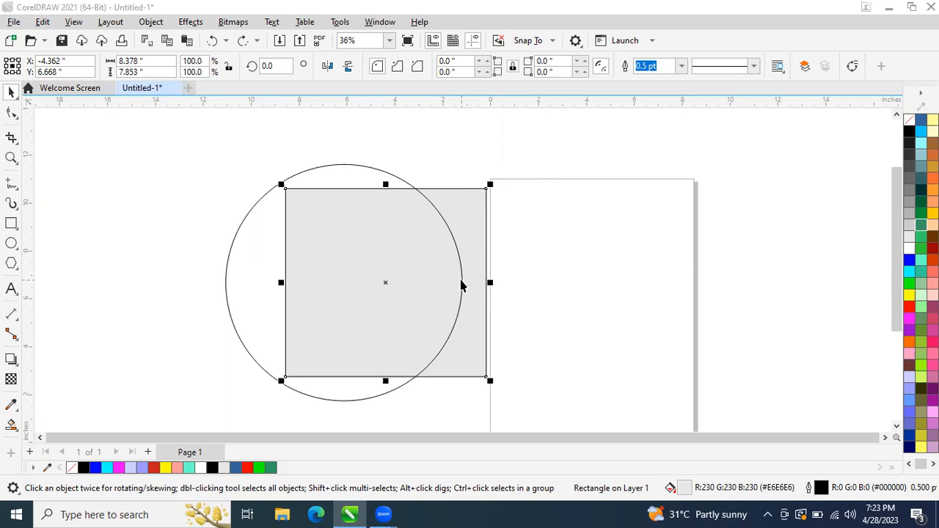
# Align the circle to the rectangle so their centers share the same vertical axis, and deselect them
pyautogui.click(369, 168)
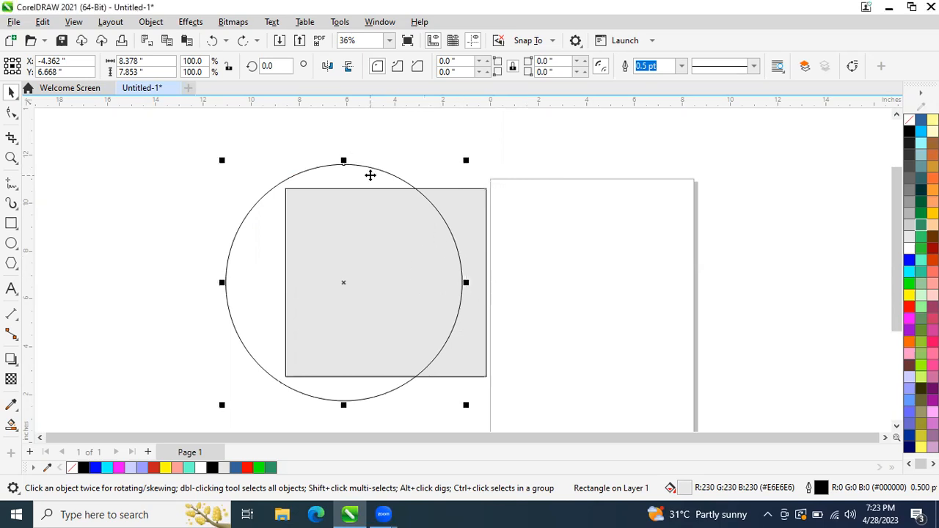
pyautogui.keyDown('shift'); pyautogui.click(482, 217); pyautogui.keyUp('shift')
pyautogui.press('c')
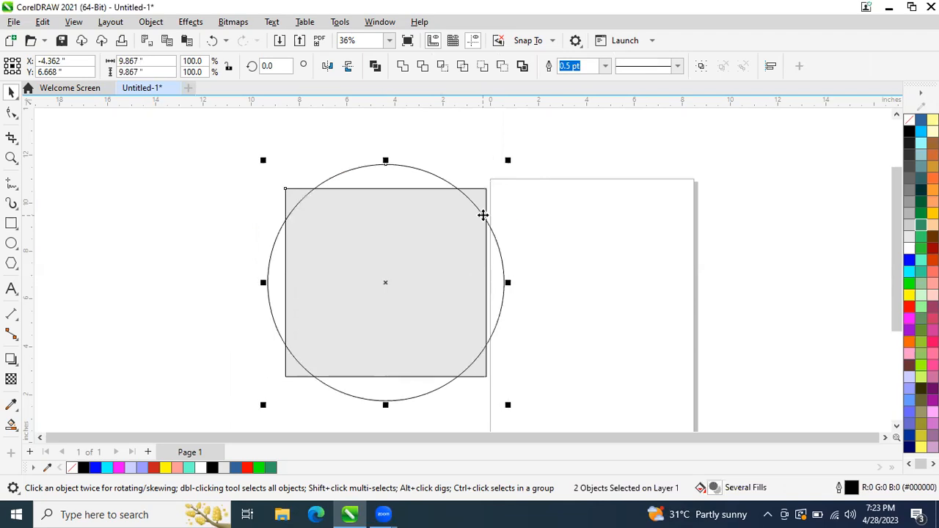
pyautogui.click(589, 183)
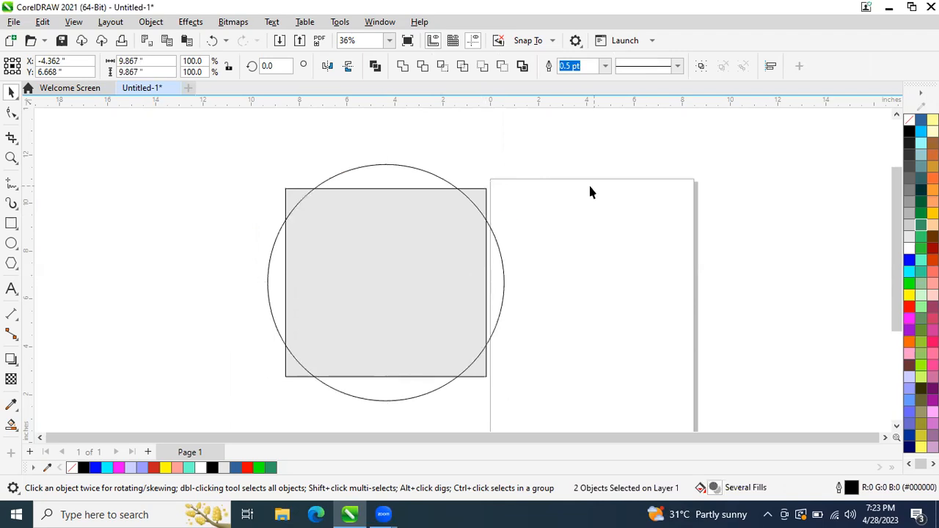
# Fill the rectangle with red and the circle with plum #993366
pyautogui.click(481, 194)
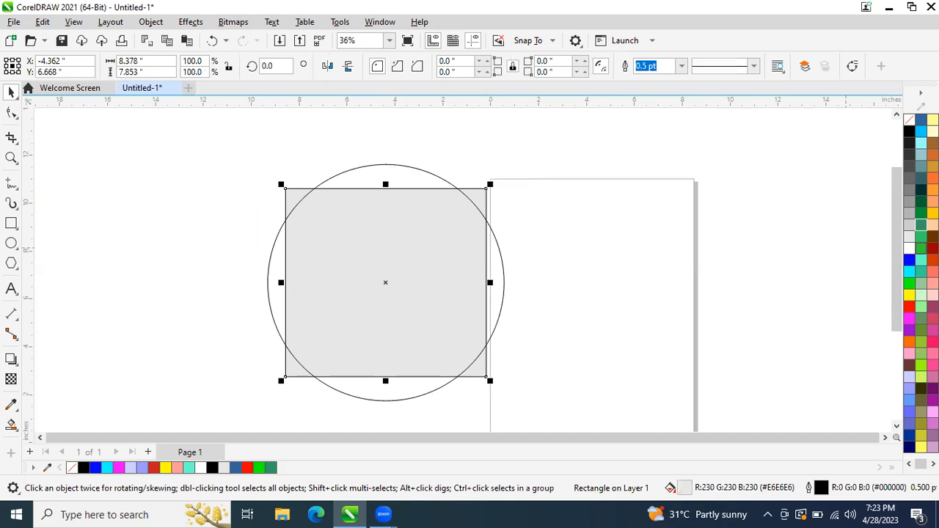
pyautogui.click(909, 307)
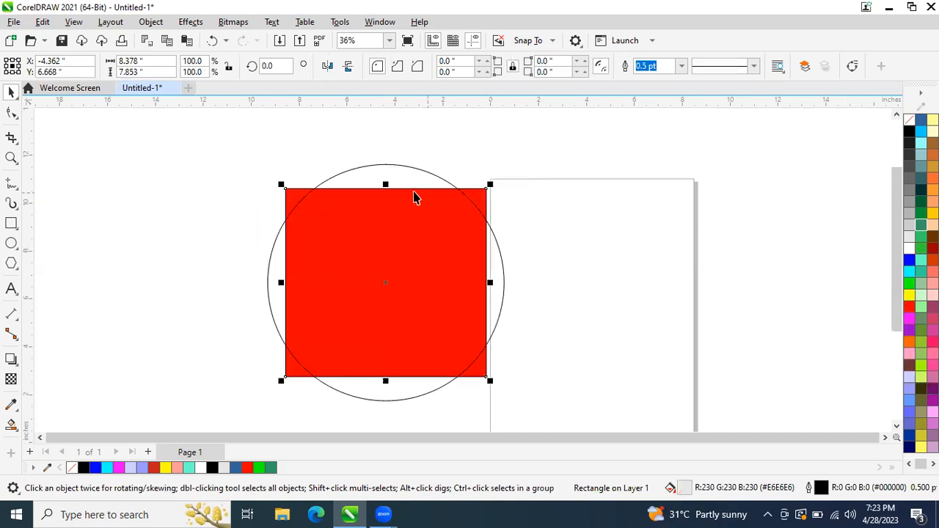
pyautogui.click(408, 168)
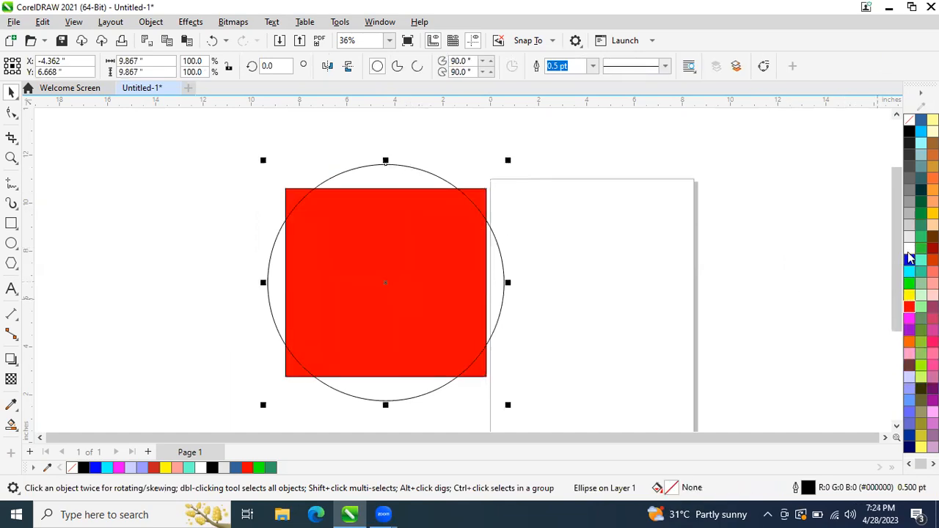
pyautogui.click(933, 307)
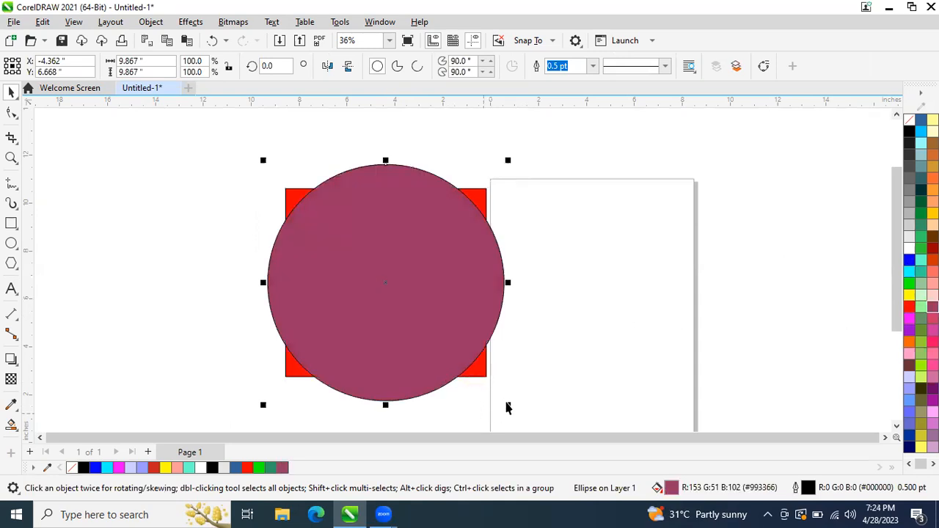
# Shrink the plum circle about its center to about 7.67 inches so it fits inside the red rectangle, and deselect it
pyautogui.click(511, 411)
pyautogui.moveTo(512, 411); pyautogui.dragTo(484, 390)
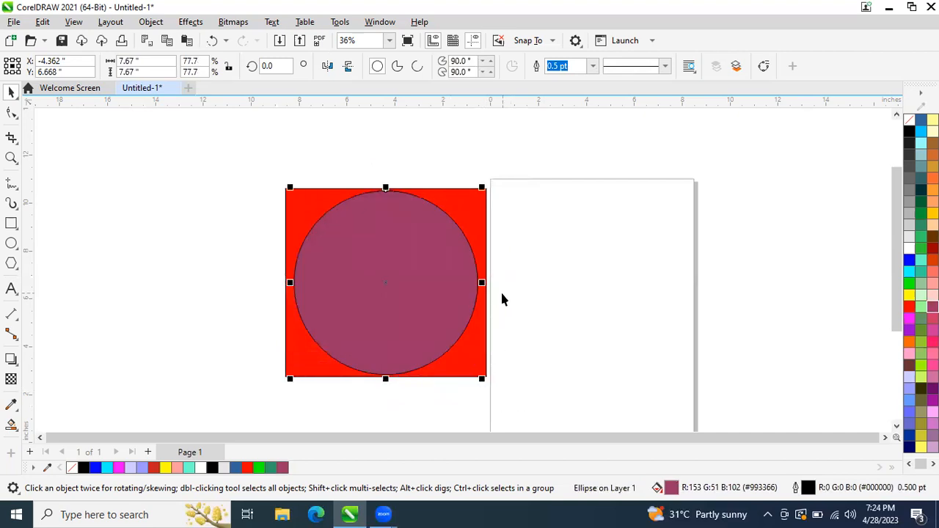
pyautogui.click(513, 194)
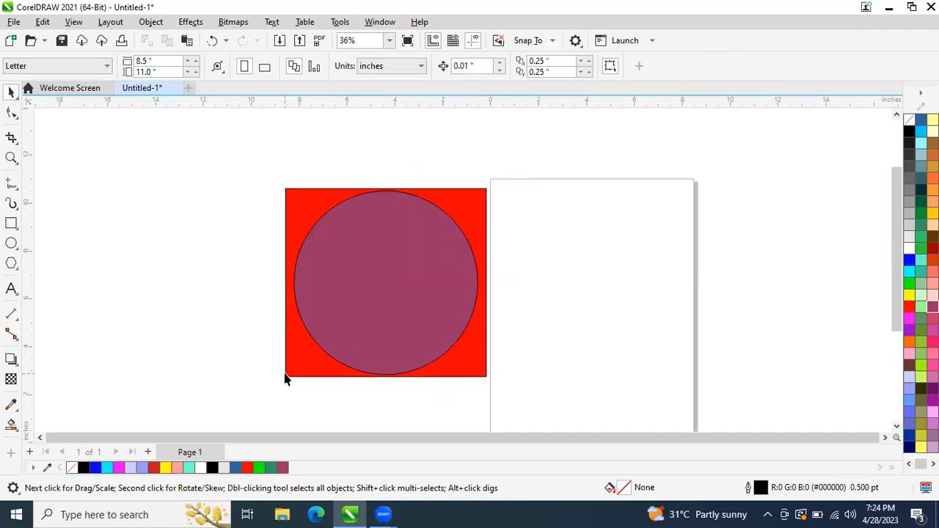
# Draw a circle about 2.93 inches across to the left of the red rectangle
pyautogui.click(13, 246)
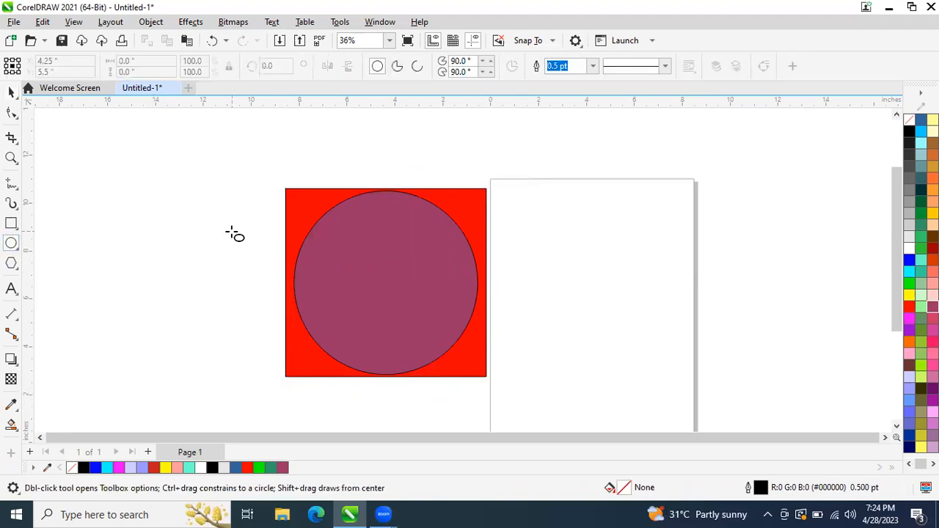
pyautogui.moveTo(183, 180); pyautogui.dragTo(254, 250)
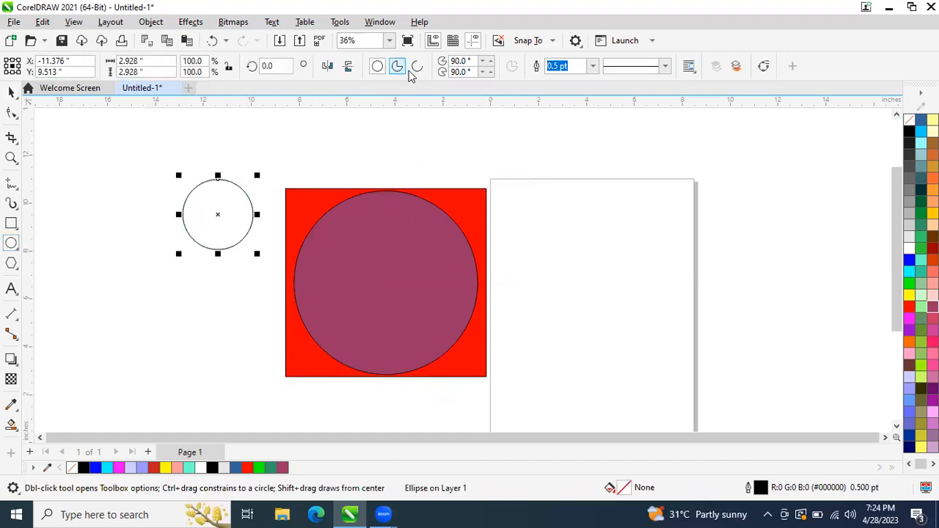
# Turn the small circle into an open arc and shorten it to span about 130° to 270°
pyautogui.click(417, 67)
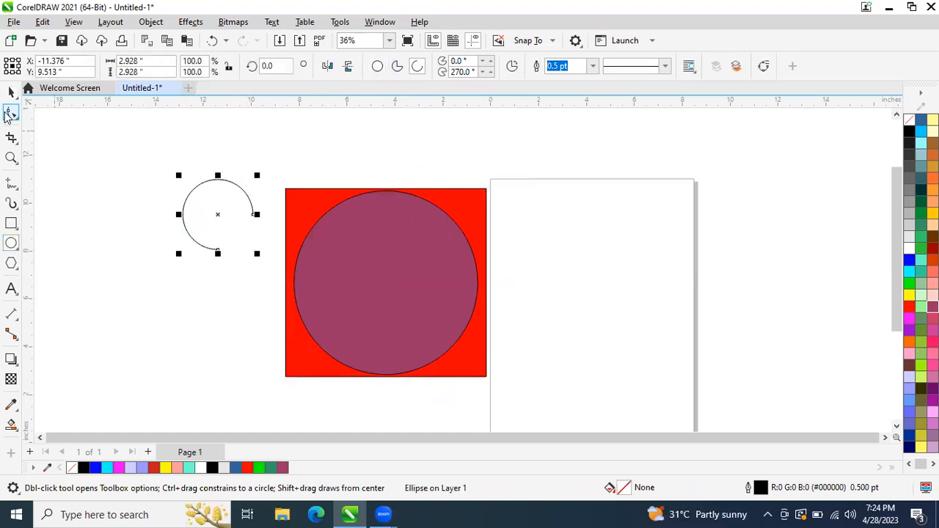
pyautogui.click(10, 114)
pyautogui.moveTo(253, 216); pyautogui.dragTo(194, 187)
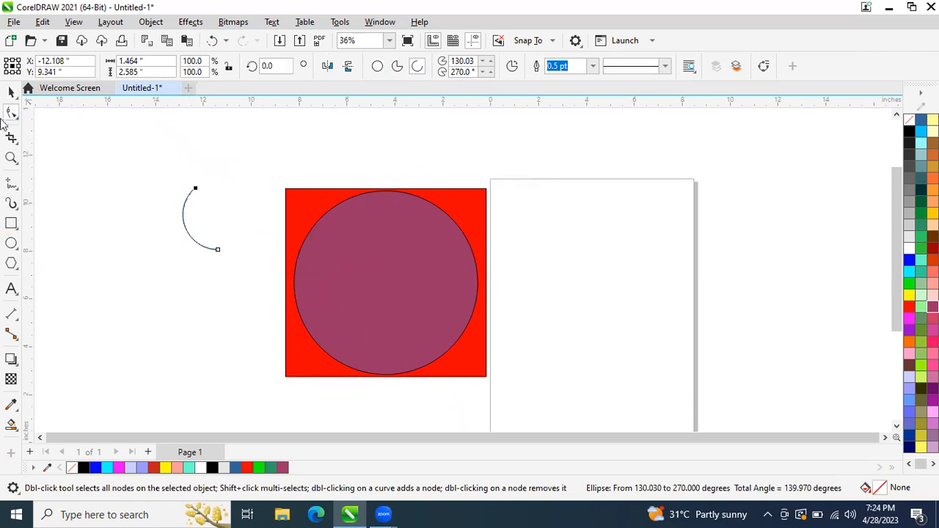
# Rotate a copy of the arc about its lower end and repeat the rotated copy until 30 arcs form a full swirl
pyautogui.click(11, 91)
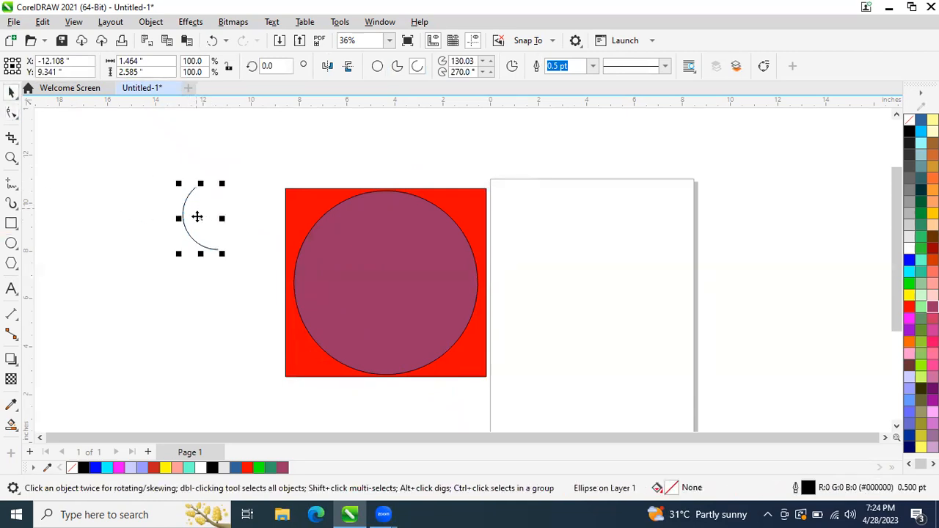
pyautogui.click(200, 218)
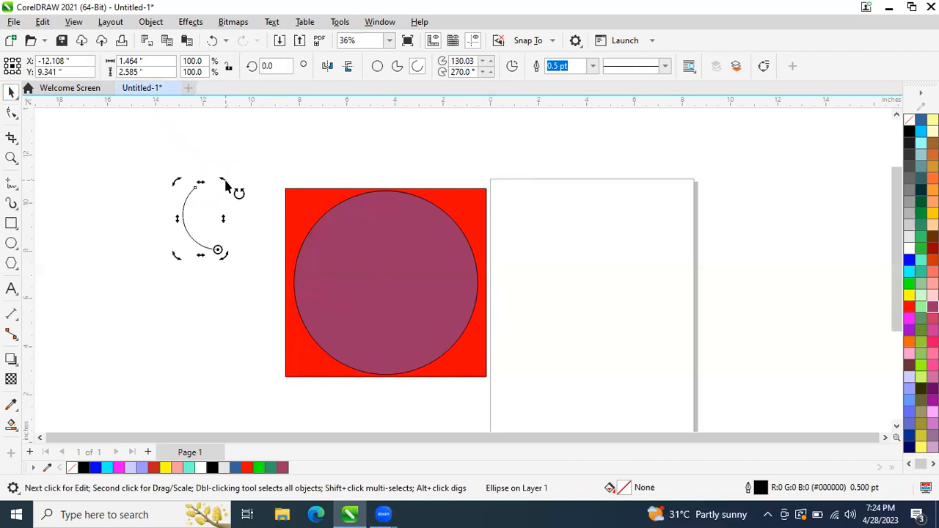
pyautogui.moveTo(226, 183); pyautogui.dragTo(236, 193)
pyautogui.hotkey('ctrl', 'r')
pyautogui.hotkey('ctrl', 'r')
pyautogui.hotkey('ctrl', 'r')
pyautogui.hotkey('ctrl', 'r')
pyautogui.hotkey('ctrl', 'r')
pyautogui.hotkey('ctrl', 'r')
pyautogui.hotkey('ctrl', 'r')
pyautogui.hotkey('ctrl', 'r')
pyautogui.hotkey('ctrl', 'r')
pyautogui.hotkey('ctrl', 'r')
pyautogui.hotkey('ctrl', 'r')
pyautogui.hotkey('ctrl', 'r')
pyautogui.hotkey('ctrl', 'r')
pyautogui.hotkey('ctrl', 'r')
pyautogui.hotkey('ctrl', 'r')
pyautogui.hotkey('ctrl', 'r')
pyautogui.hotkey('ctrl', 'r')
pyautogui.hotkey('ctrl', 'r')
pyautogui.hotkey('ctrl', 'r')
pyautogui.hotkey('ctrl', 'r')
pyautogui.hotkey('ctrl', 'r')
pyautogui.hotkey('ctrl', 'r')
pyautogui.hotkey('ctrl', 'r')
pyautogui.hotkey('ctrl', 'r')
pyautogui.hotkey('ctrl', 'r')
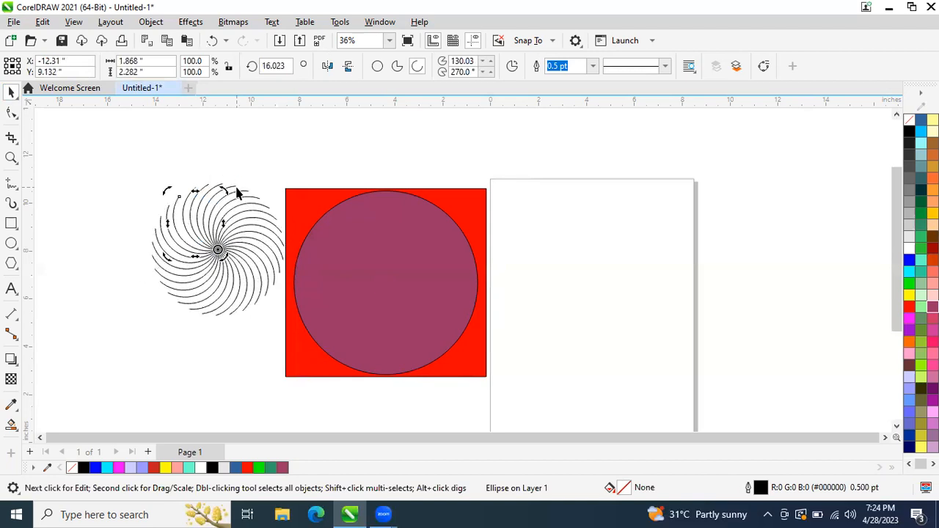
# Set the outline color of all the swirl's arcs to white and group them
pyautogui.moveTo(127, 170); pyautogui.dragTo(292, 370)
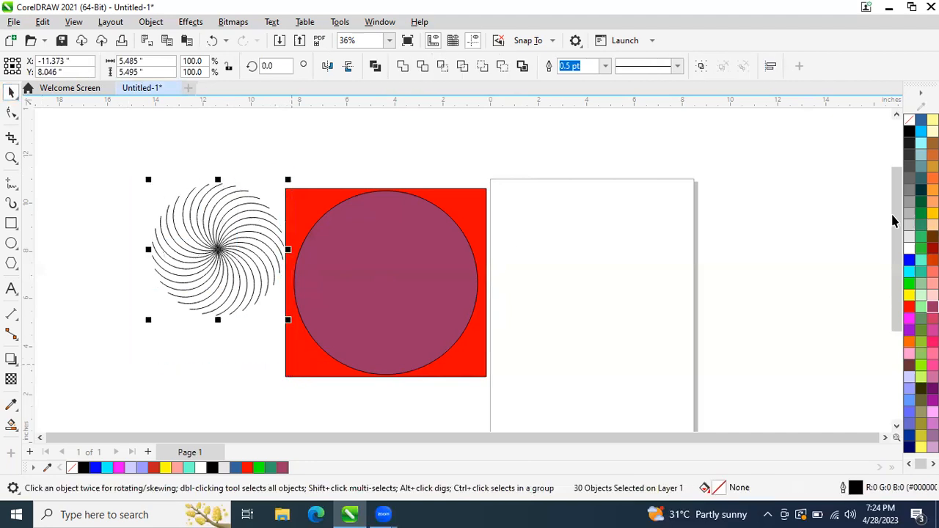
pyautogui.rightClick(911, 251)
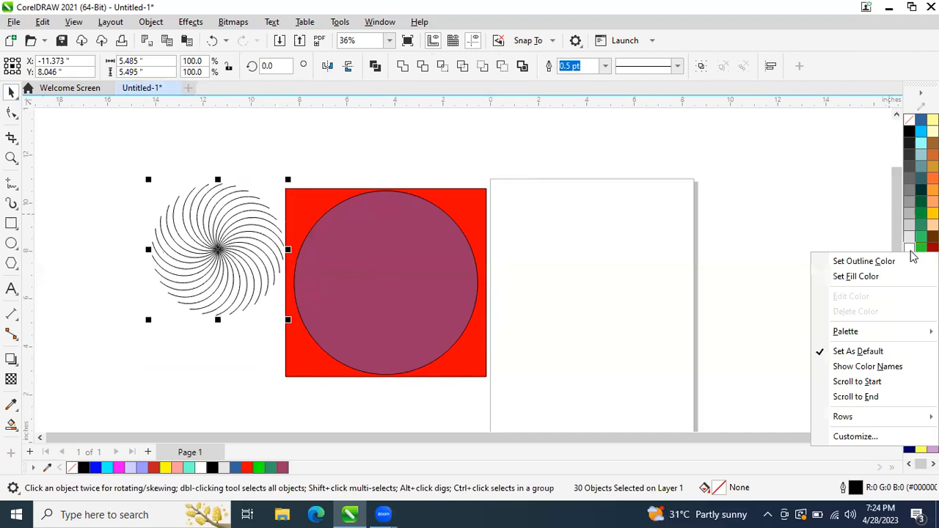
pyautogui.click(890, 262)
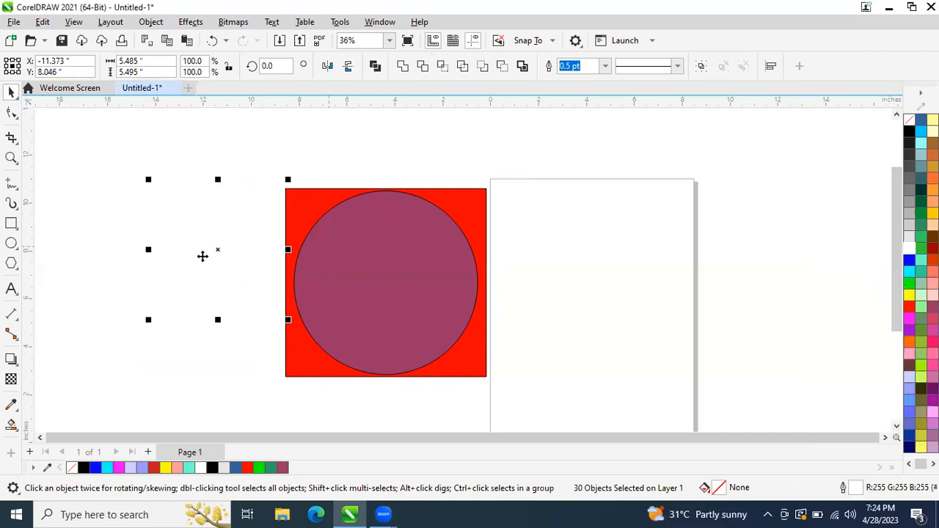
pyautogui.hotkey('ctrl', 'g')
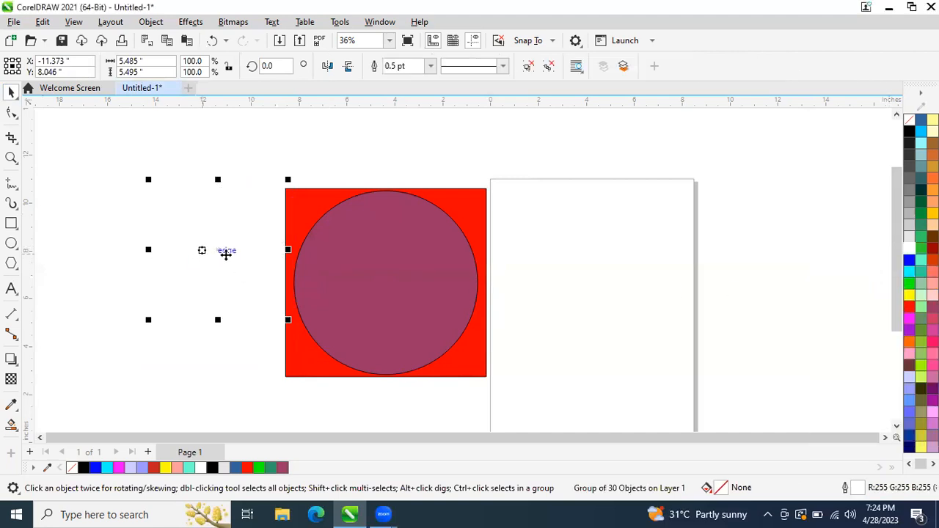
# Center the swirl group horizontally and vertically on the plum circle, and enlarge it about its center to about 7.04 inches wide
pyautogui.keyDown('shift'); pyautogui.click(388, 336); pyautogui.keyUp('shift')
pyautogui.press('c')
pyautogui.press('e')
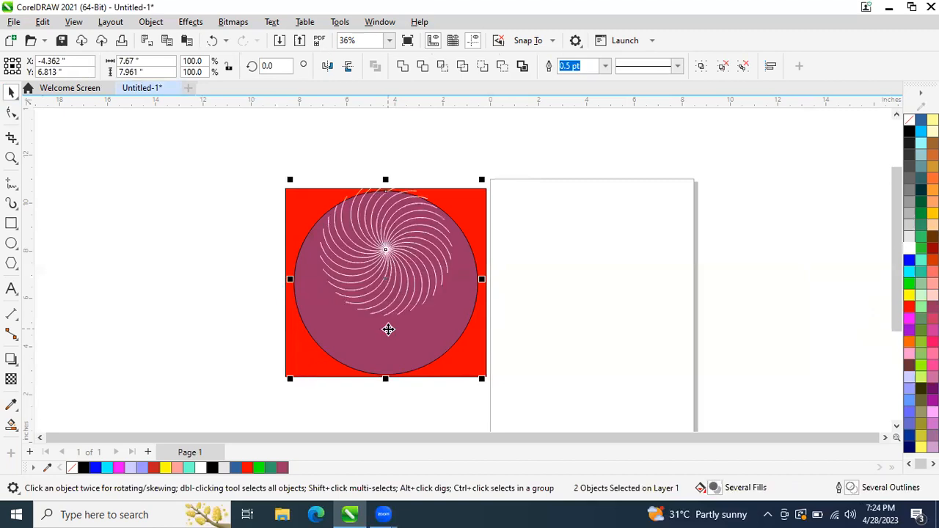
pyautogui.click(572, 280)
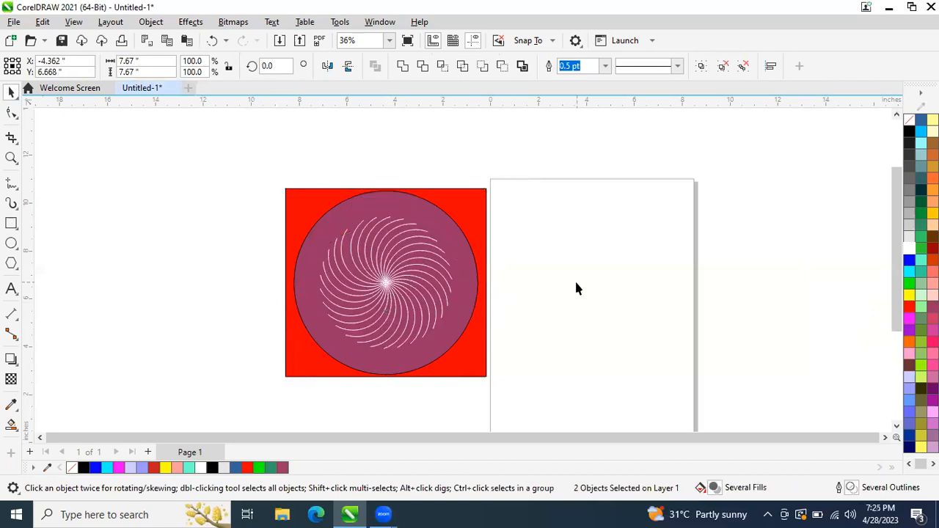
pyautogui.click(449, 271)
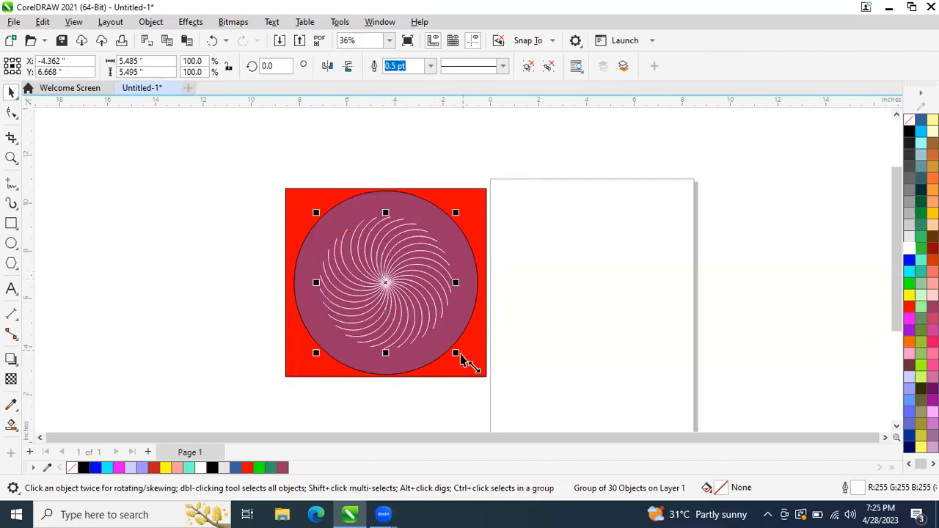
pyautogui.moveTo(456, 355); pyautogui.dragTo(484, 373)
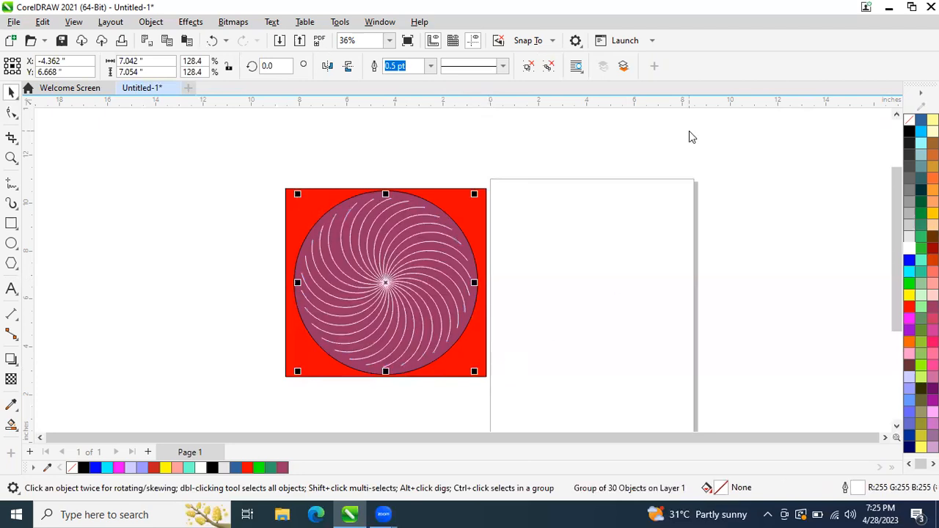
# Set the swirl group's outline width to 1.5 pt
pyautogui.press('F12')
pyautogui.click(406, 175)
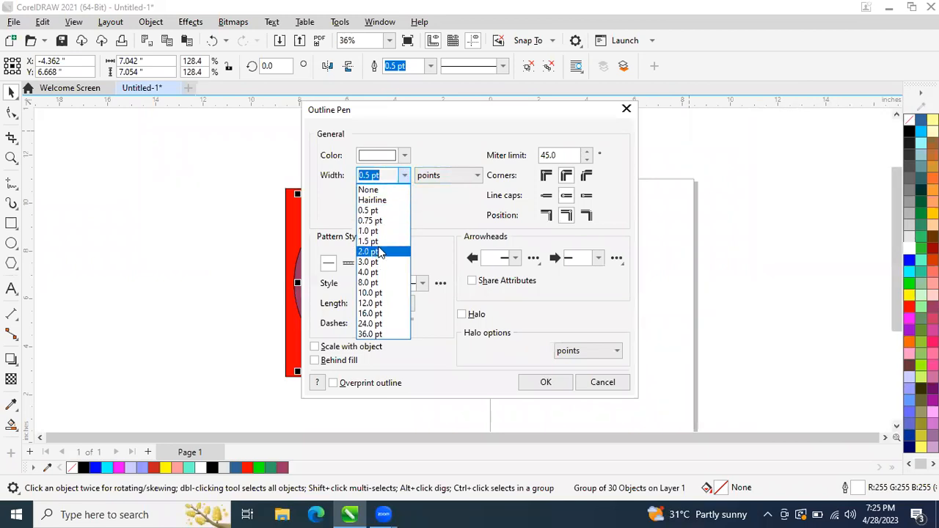
pyautogui.click(374, 241)
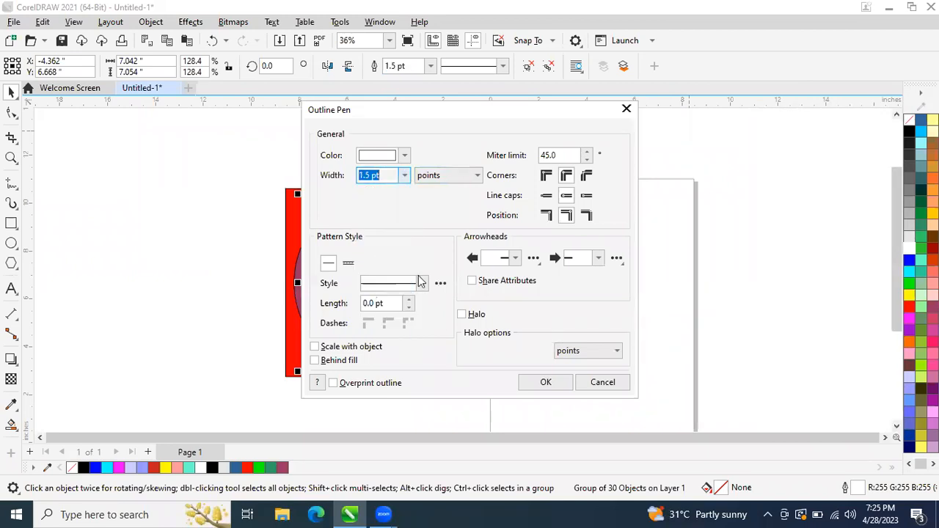
pyautogui.click(544, 383)
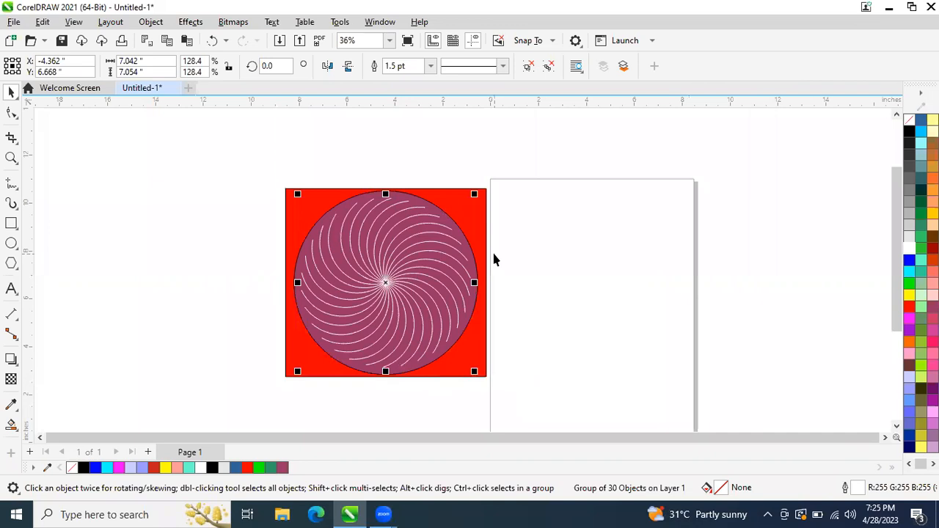
# Set the swirl's outline to 2.0 pt, scaling with the object and placed behind the fill, and deselect it
pyautogui.press('F12')
pyautogui.click(342, 349)
pyautogui.click(329, 364)
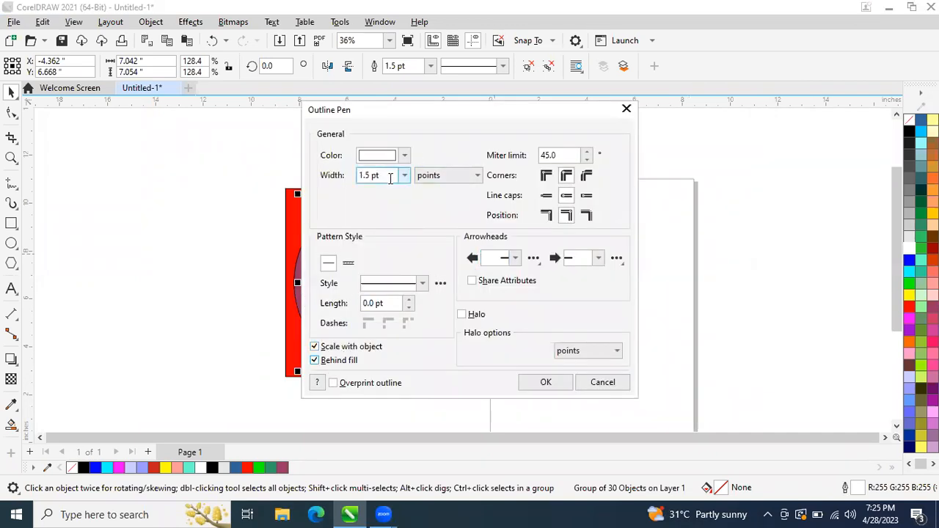
pyautogui.click(402, 180)
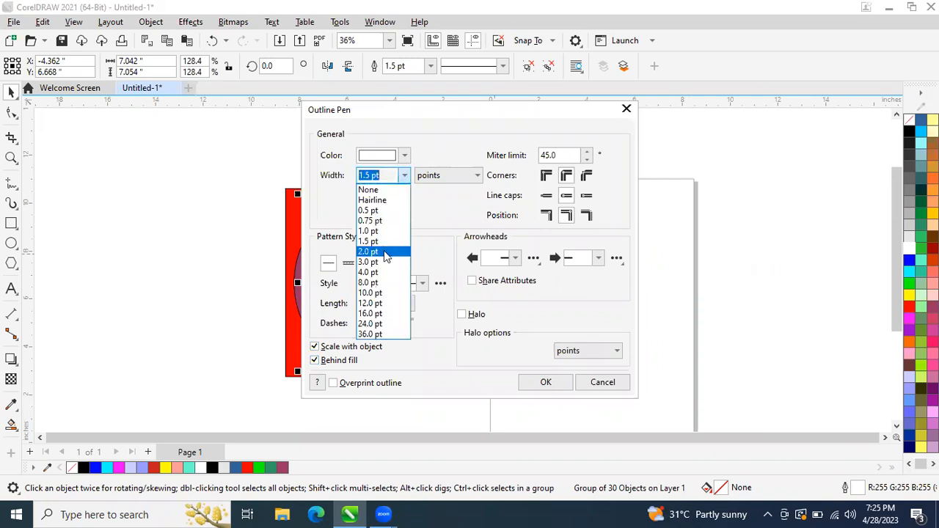
pyautogui.click(386, 252)
pyautogui.click(558, 386)
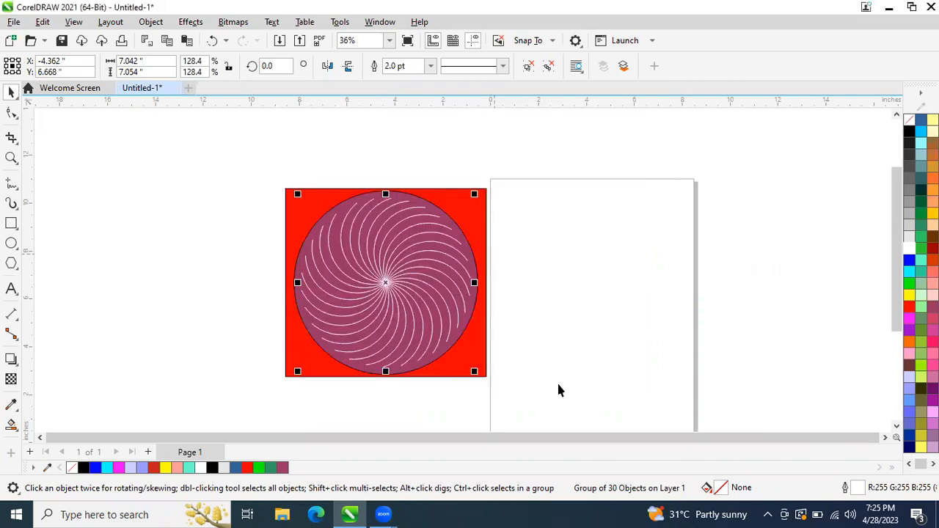
pyautogui.click(585, 300)
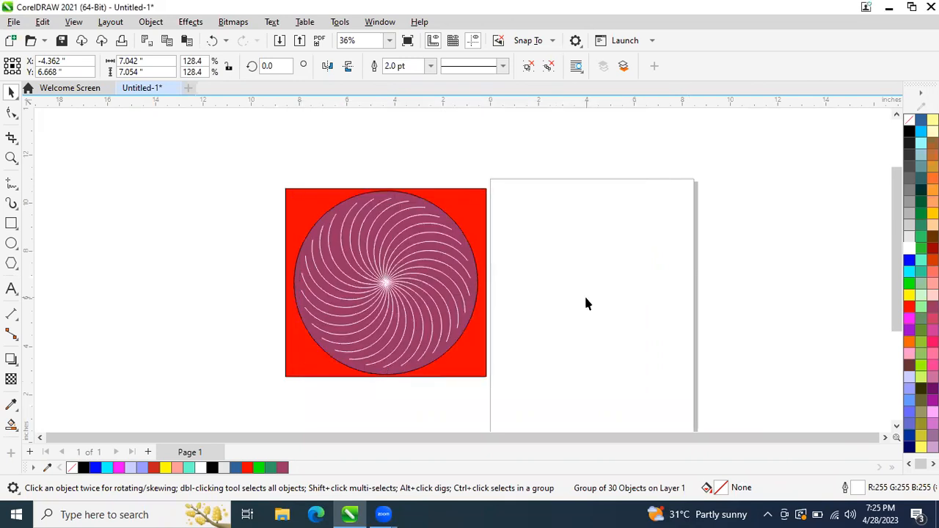
# Change the swirl group's outline color to yellow and deselect it
pyautogui.click(390, 278)
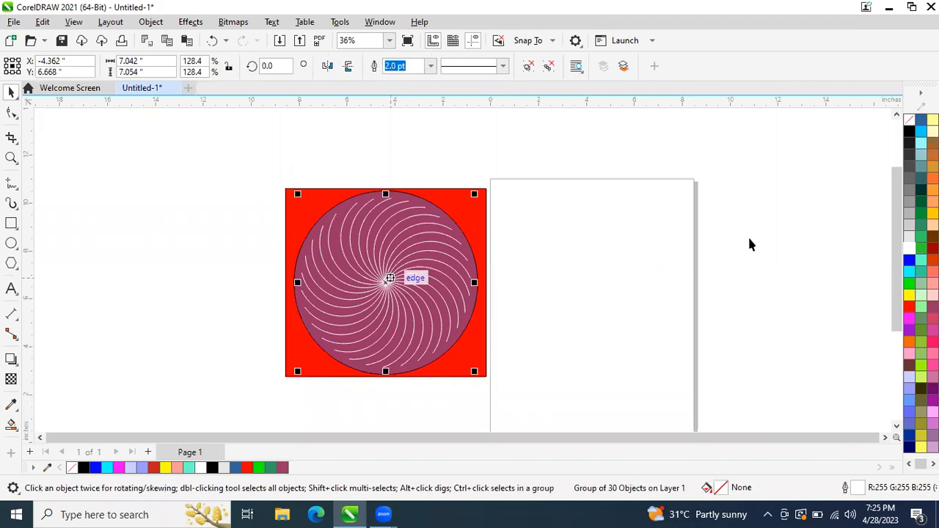
pyautogui.rightClick(908, 296)
pyautogui.click(894, 306)
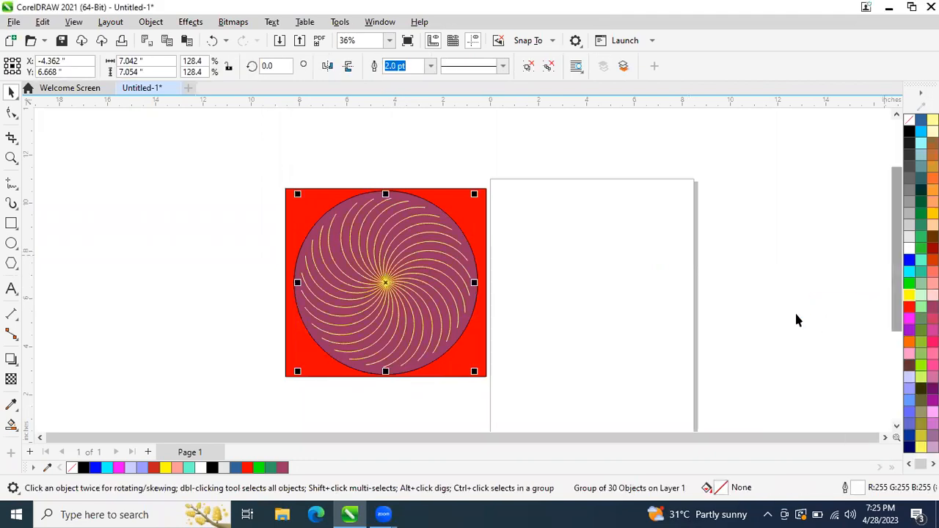
pyautogui.click(650, 183)
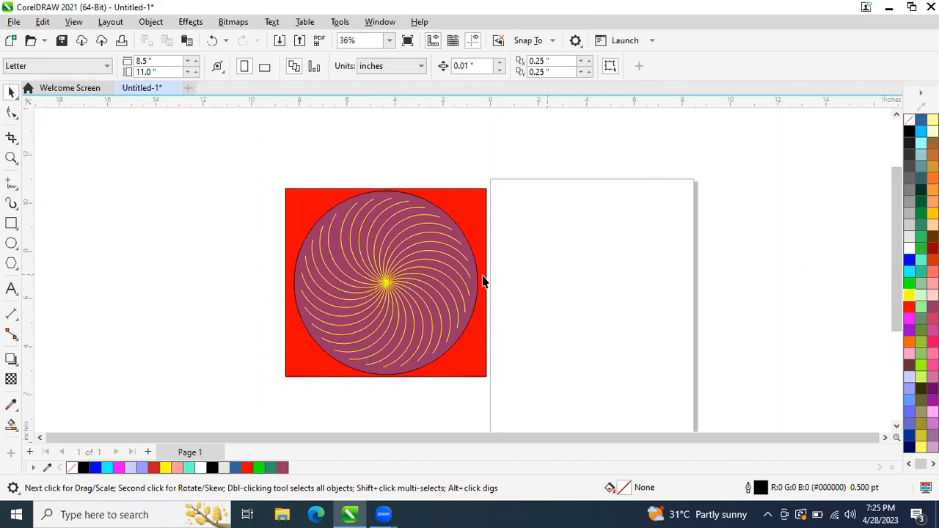
# Fill the plum circle behind the swirl with dark brown #663333 and deselect it
pyautogui.click(481, 224)
pyautogui.click(465, 242)
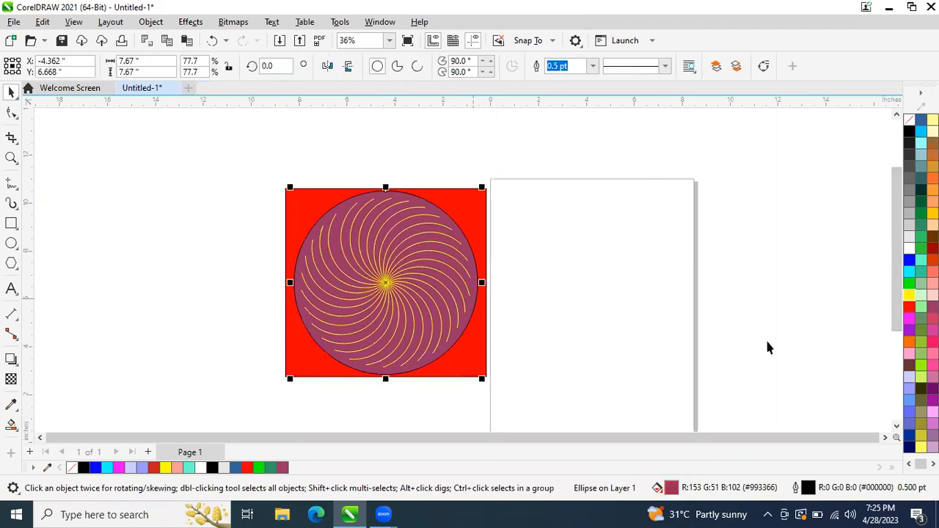
pyautogui.click(910, 371)
pyautogui.click(506, 173)
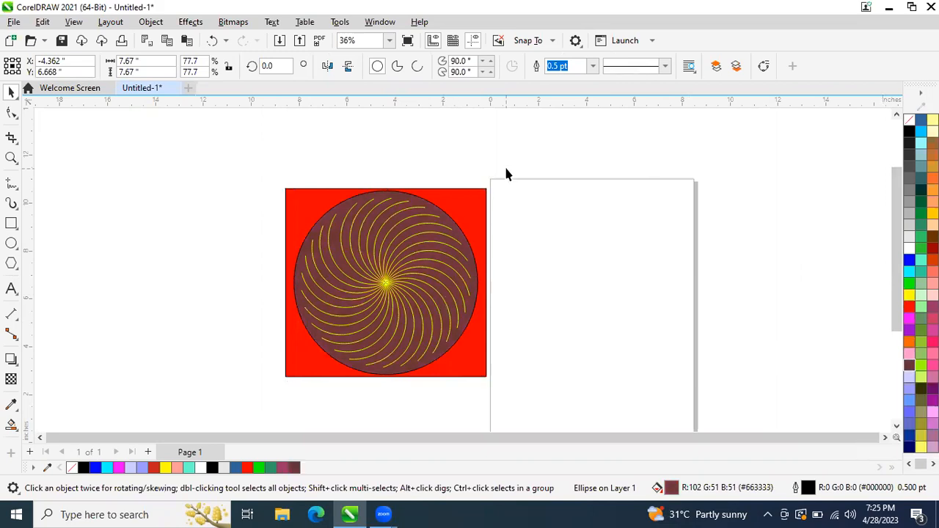
# Shrink the rectangle, circle and swirl together about their center to about 0.95 inches wide, and examine their outlines up close
pyautogui.click(478, 199)
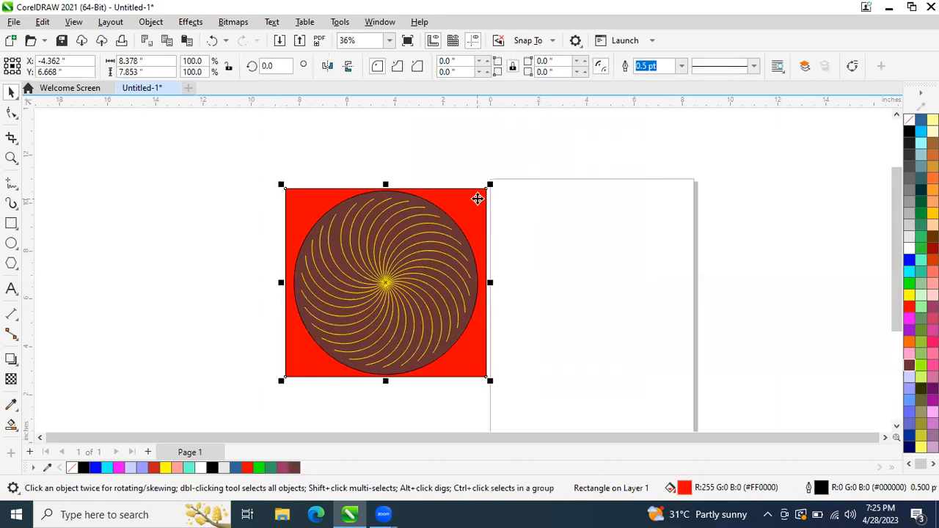
pyautogui.moveTo(515, 158); pyautogui.dragTo(245, 397)
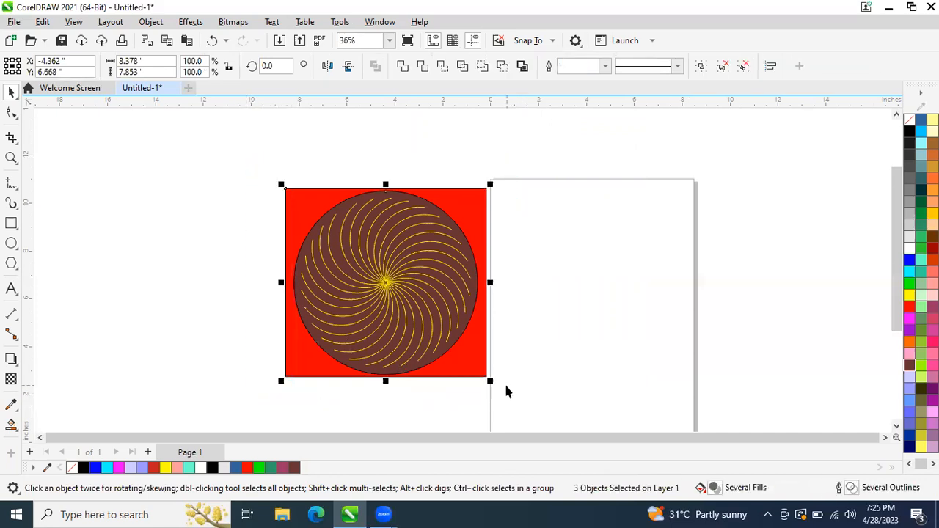
pyautogui.moveTo(491, 381); pyautogui.dragTo(404, 298)
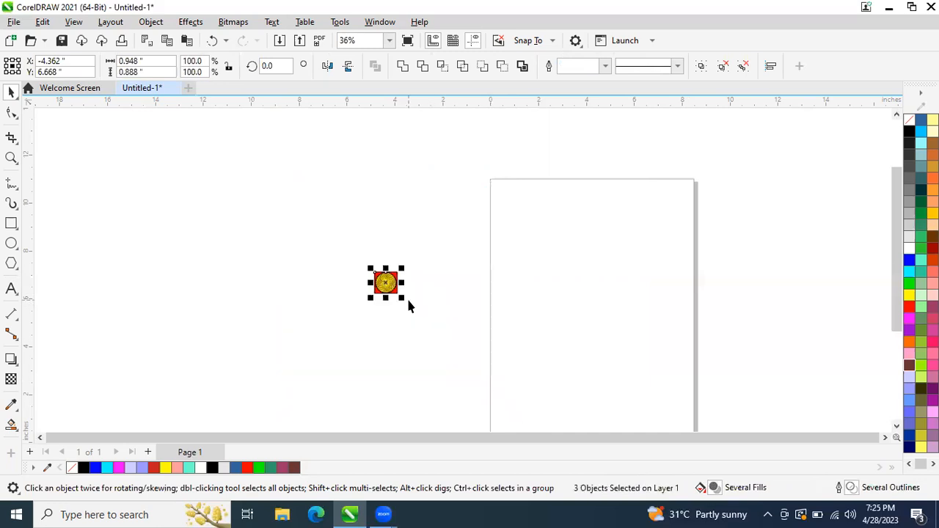
pyautogui.hotkey('shift', 'F2')
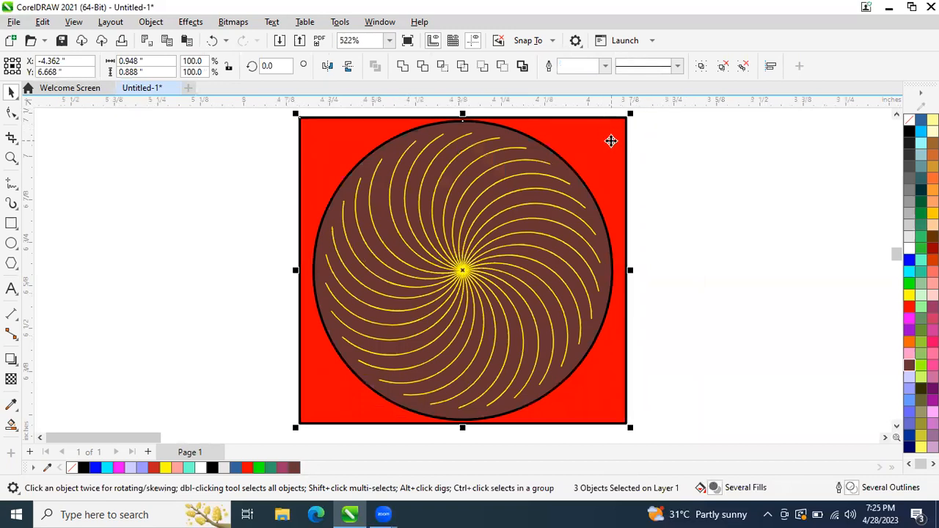
# Undo the shrinking of the whole design and keep the circle's dark brown fill, with all objects back in view
pyautogui.hotkey('ctrl', 'z')
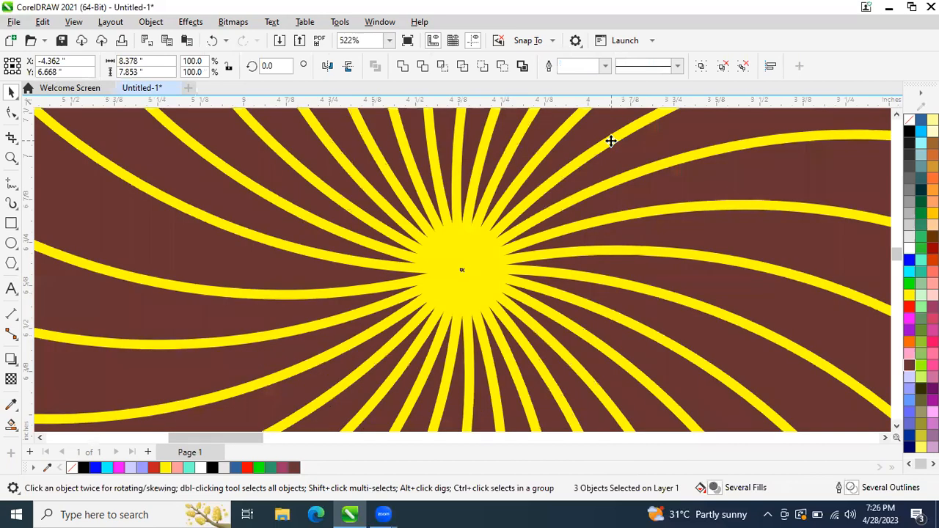
pyautogui.hotkey('ctrl', 'z')
pyautogui.scroll(-1, 611, 147)
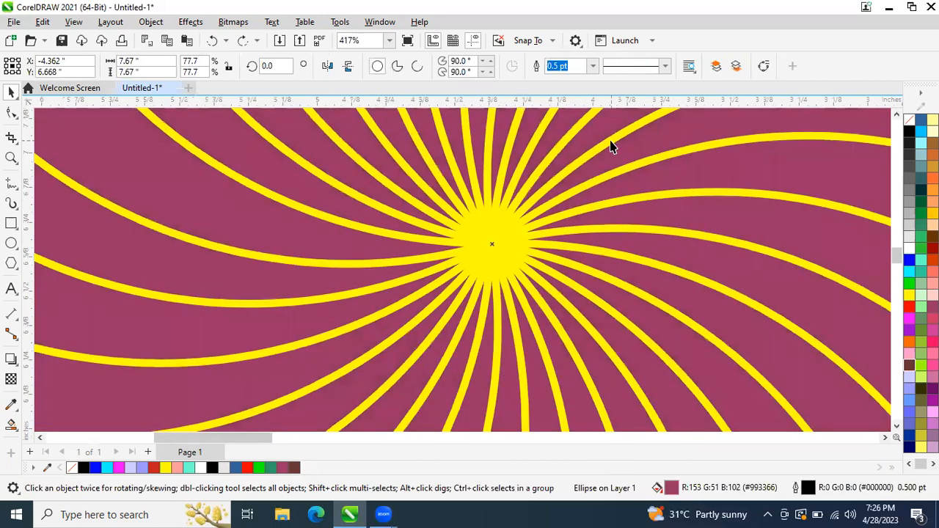
pyautogui.scroll(-1, 610, 147)
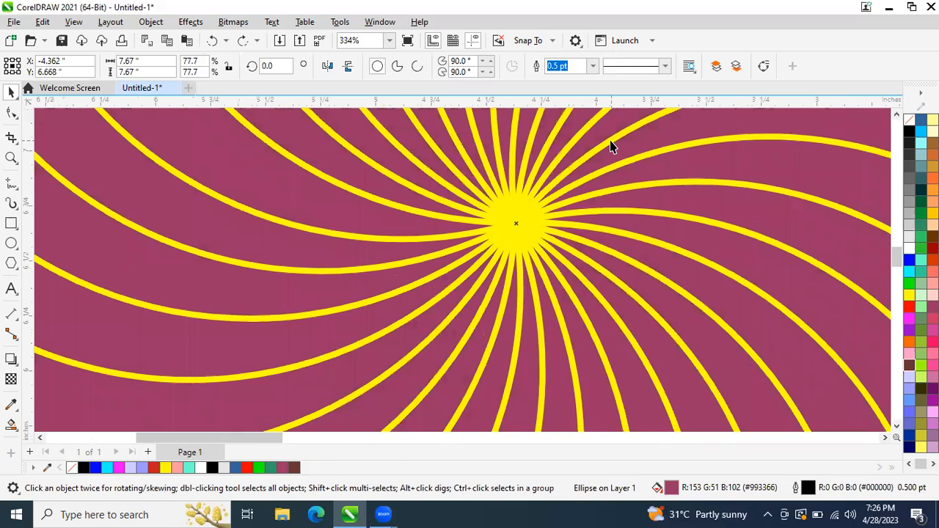
pyautogui.press('F4')
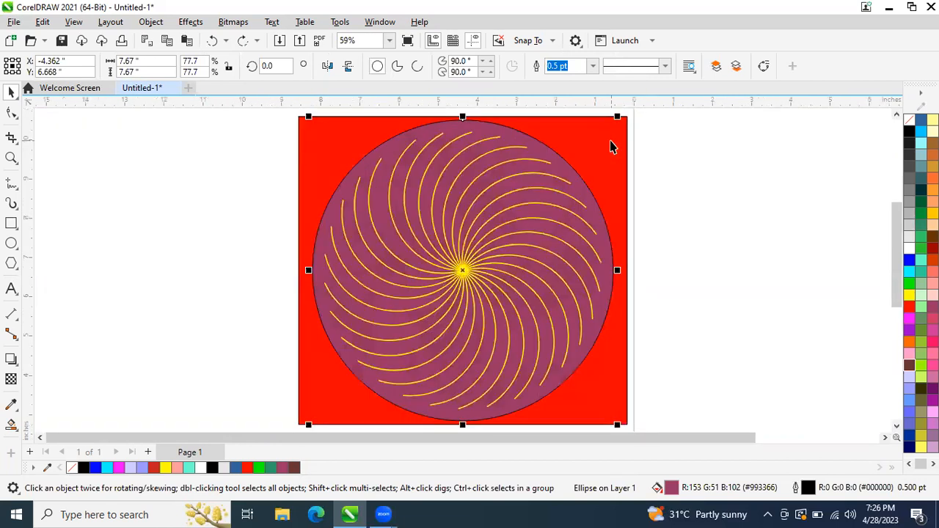
pyautogui.hotkey('ctrl', 'shift', 'z')
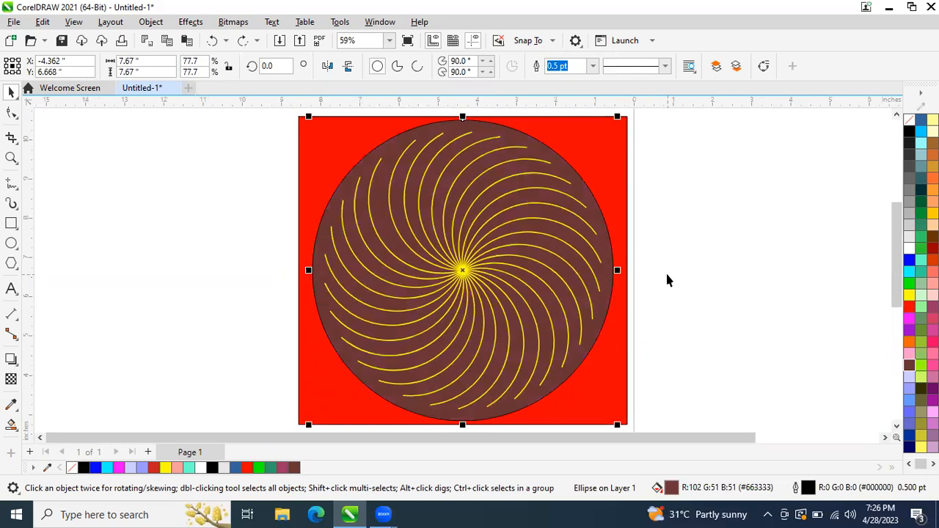
# Shrink the rectangle, circle and swirl together about their center to about 0.66 inches wide and examine their outlines up close
pyautogui.hotkey('ctrl', 'a')
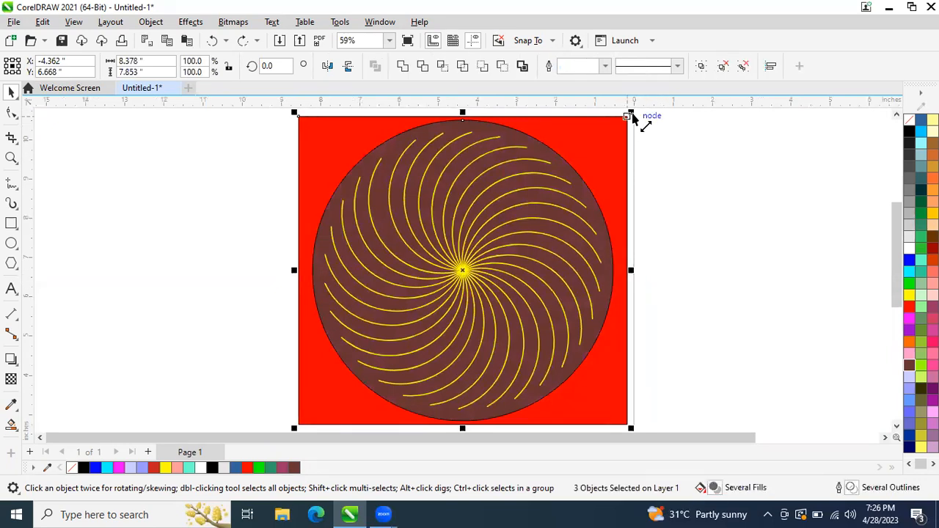
pyautogui.moveTo(636, 119); pyautogui.dragTo(504, 255)
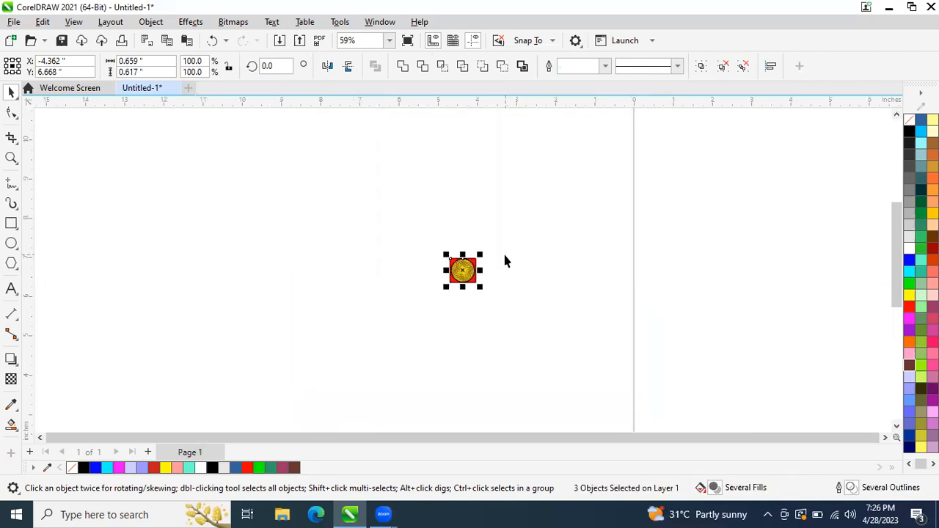
pyautogui.hotkey('shift', 'F2')
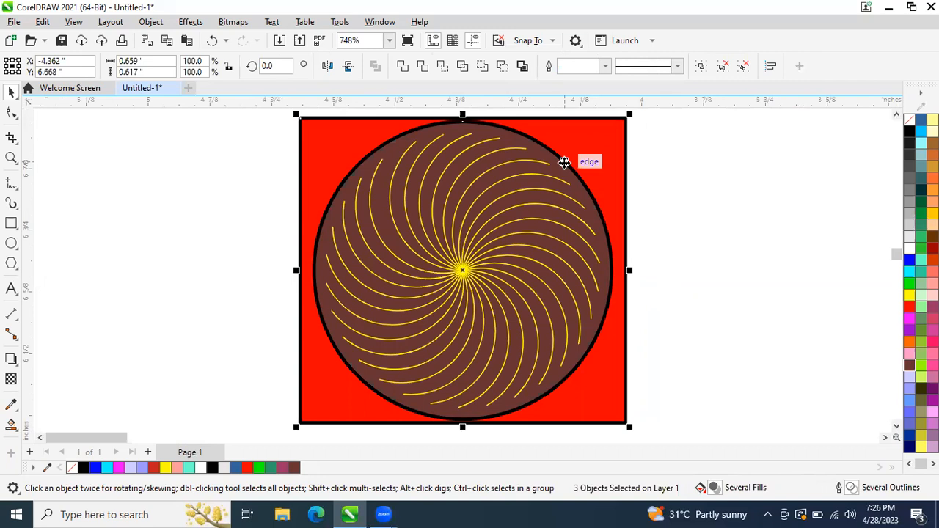
# Undo the latest shrinking of the design and bring all objects back in view with nothing selected
pyautogui.hotkey('ctrl', 'z')
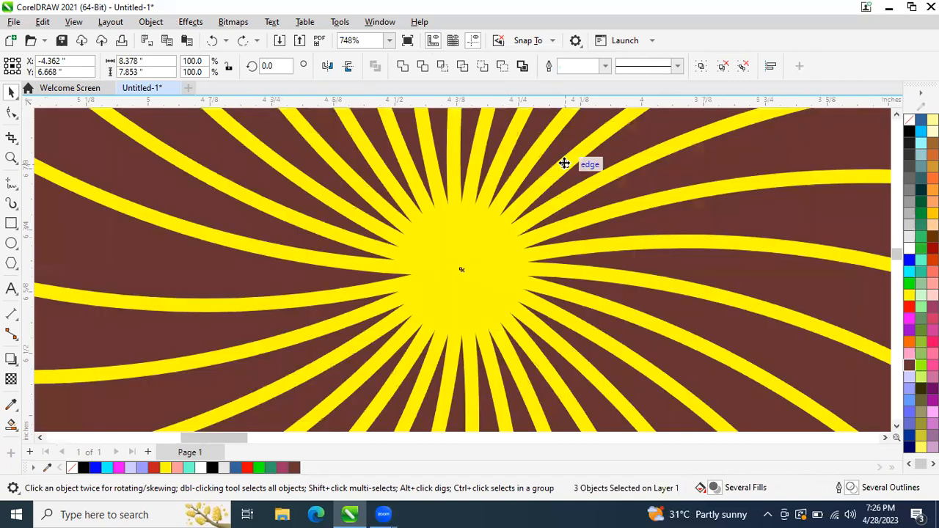
pyautogui.press('F5')
pyautogui.press('F4')
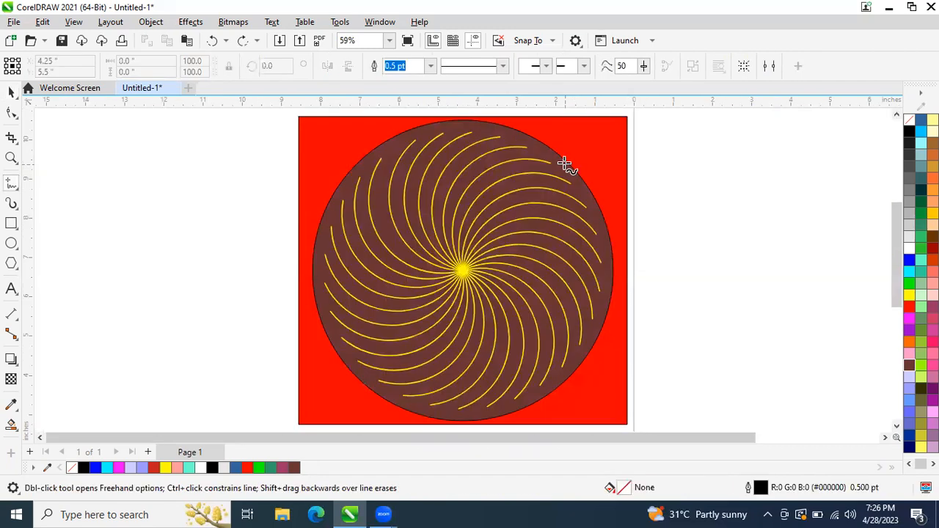
pyautogui.click(11, 92)
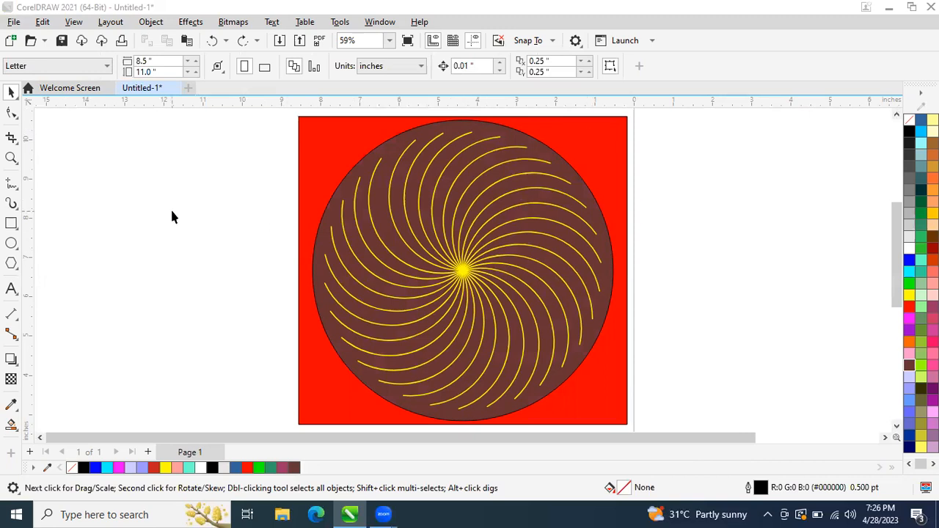
# Place two copies of the yellow swirl group, one over the page's lower right corner and one beyond the page's right edge
pyautogui.scroll(-1, 172, 212)
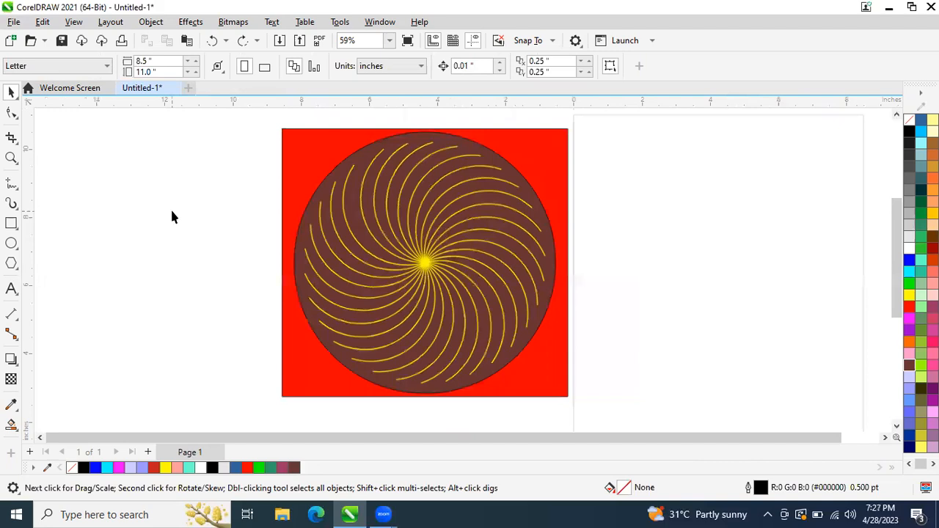
pyautogui.scroll(-2, 172, 216)
pyautogui.moveTo(316, 222); pyautogui.dragTo(652, 198)
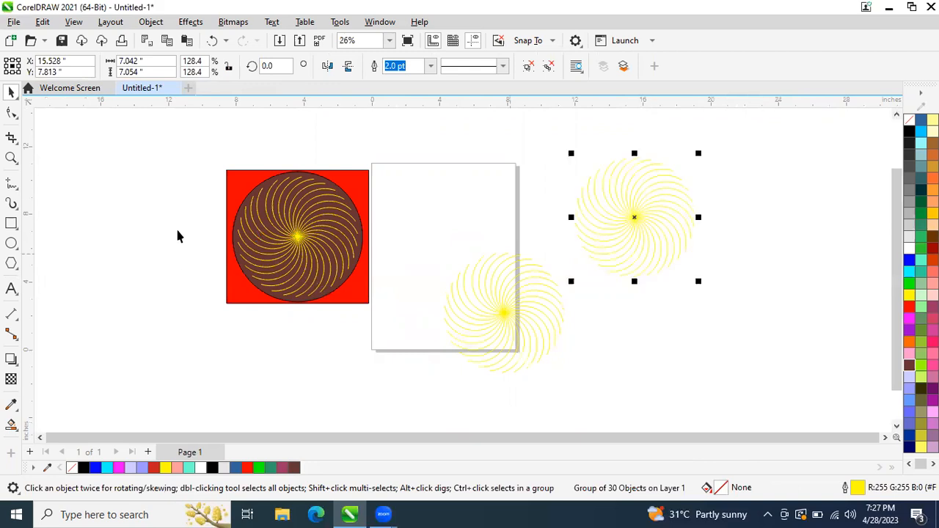
# Zoom in on the red rectangle design by framing it with the Zoom tool, returning to the full view each time
pyautogui.press('z')
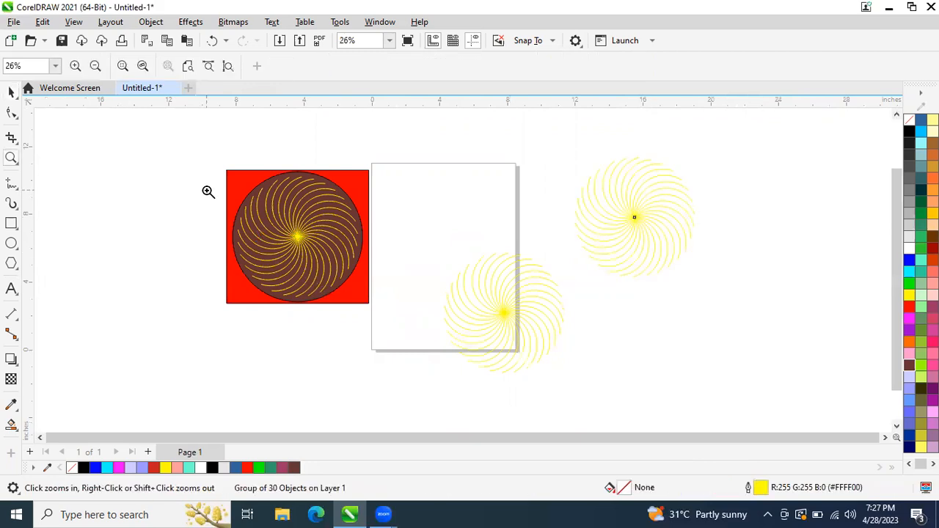
pyautogui.moveTo(217, 160); pyautogui.dragTo(383, 322)
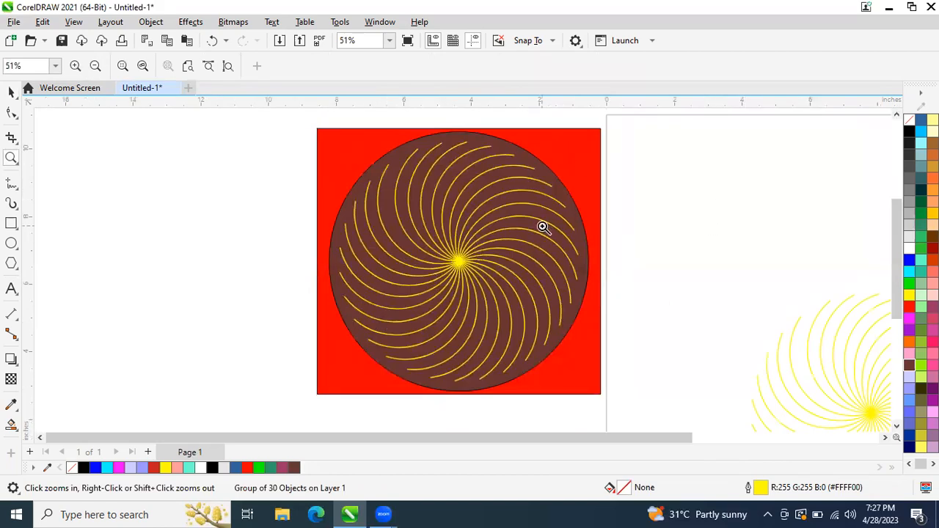
pyautogui.press('F4')
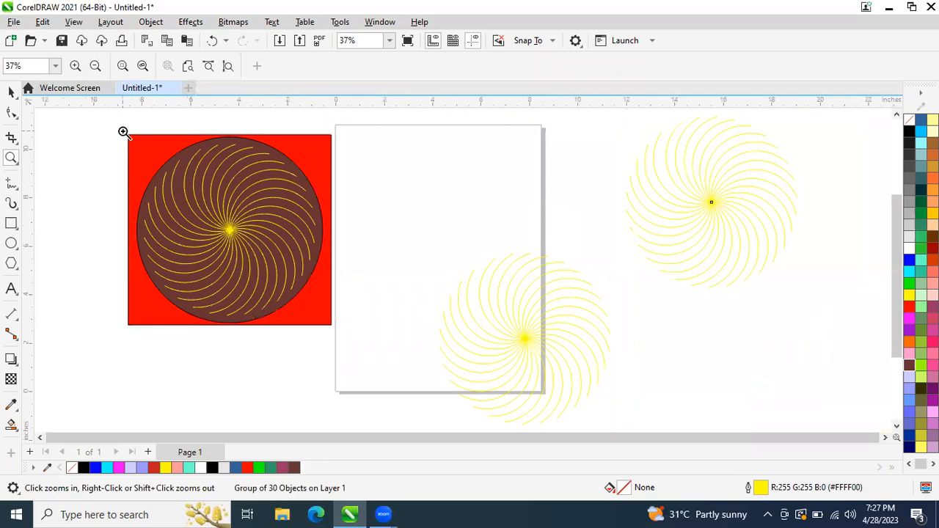
pyautogui.moveTo(123, 133); pyautogui.dragTo(353, 330)
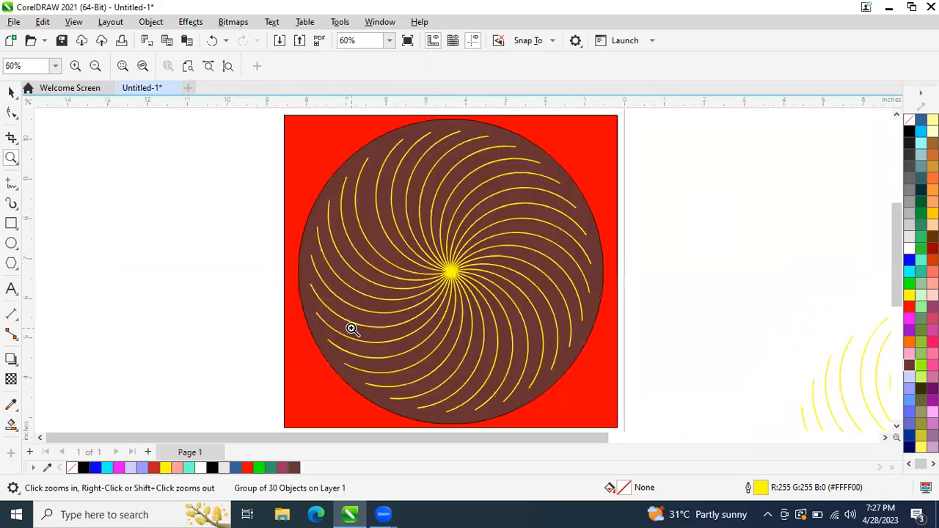
pyautogui.rightClick(352, 330)
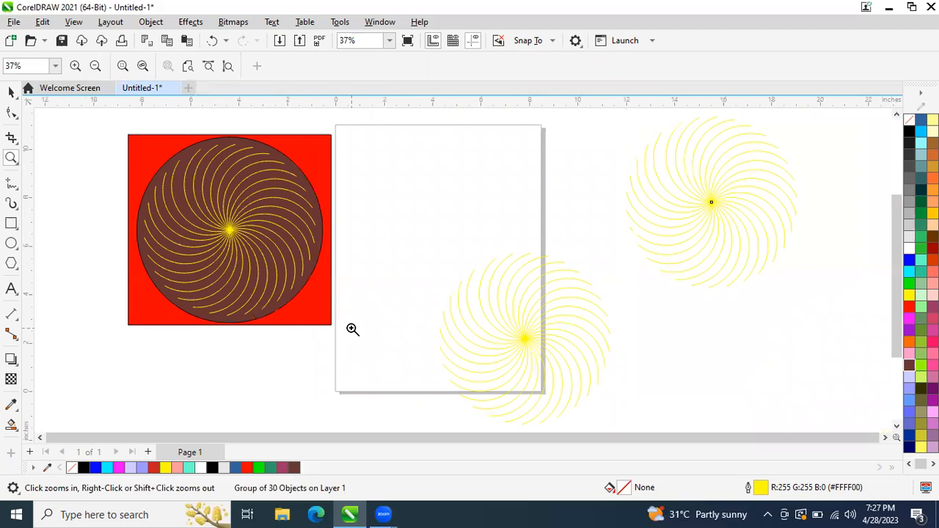
# Undo both swirl copies, keep the circle's dark brown fill, and fit the remaining design in view
pyautogui.hotkey('ctrl', 'z')
pyautogui.hotkey('ctrl', 'z')
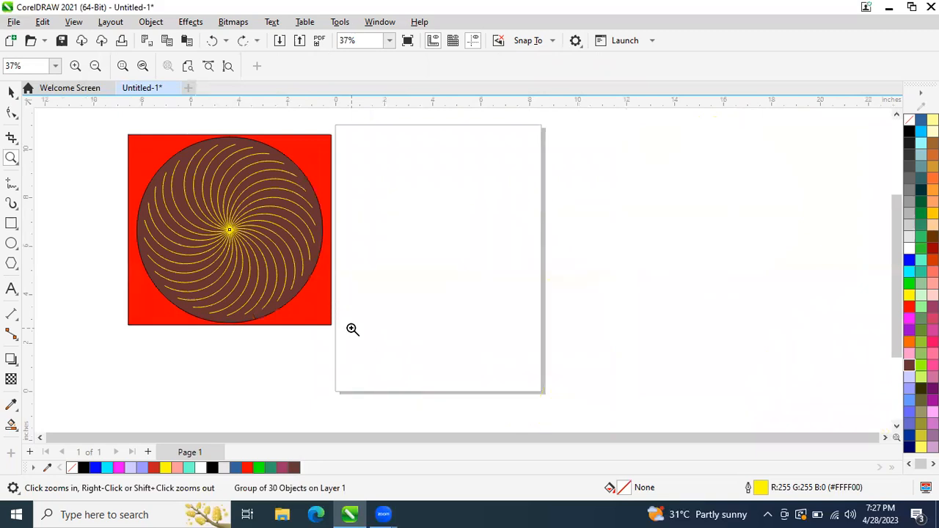
pyautogui.hotkey('ctrl', 'z')
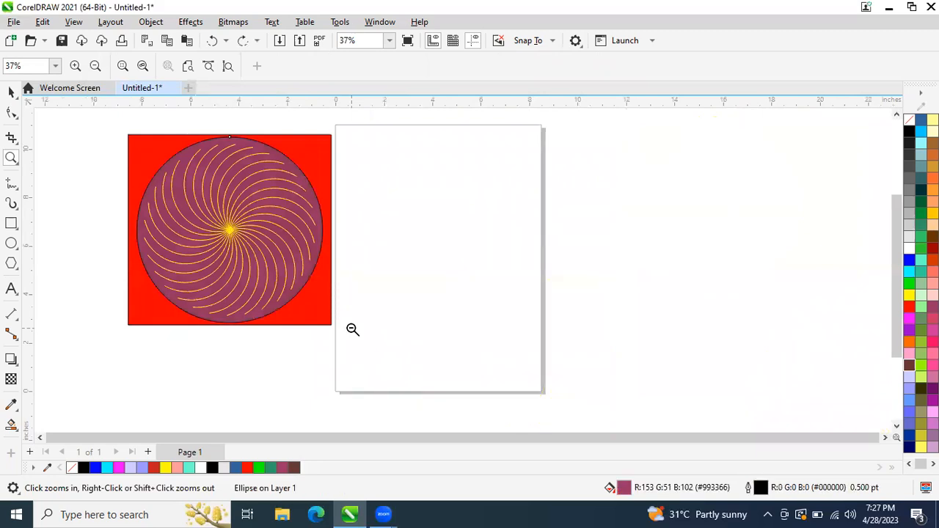
pyautogui.hotkey('ctrl', 'shift', 'z')
pyautogui.press('F4')
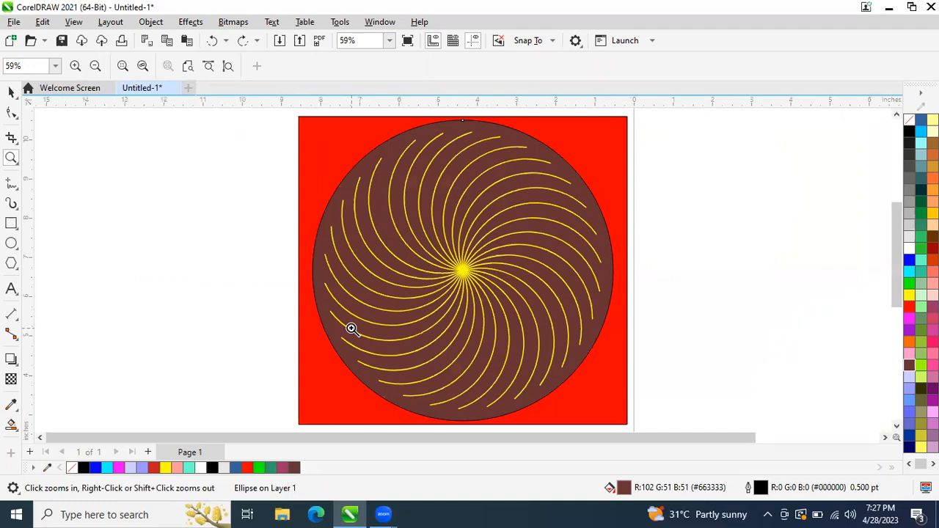
# Examine the design at closer zoom and in full-screen preview, and return to the view of the whole design
pyautogui.scroll(-3, 351, 329)
pyautogui.press('F4')
pyautogui.click(351, 329)
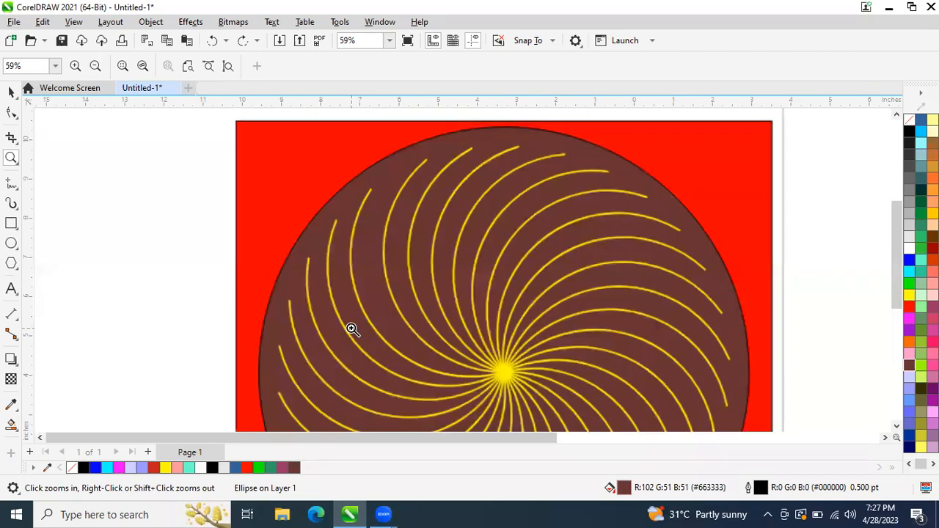
pyautogui.press('F9')
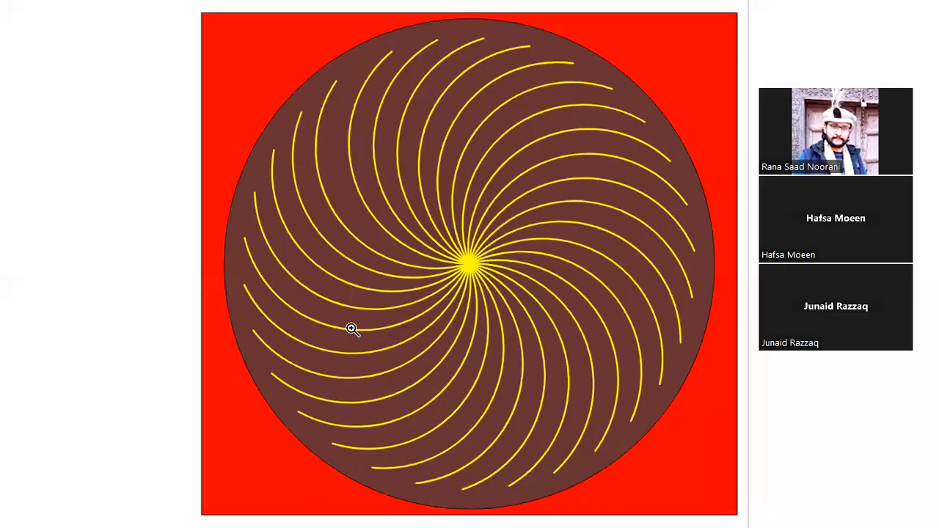
pyautogui.press('Escape')
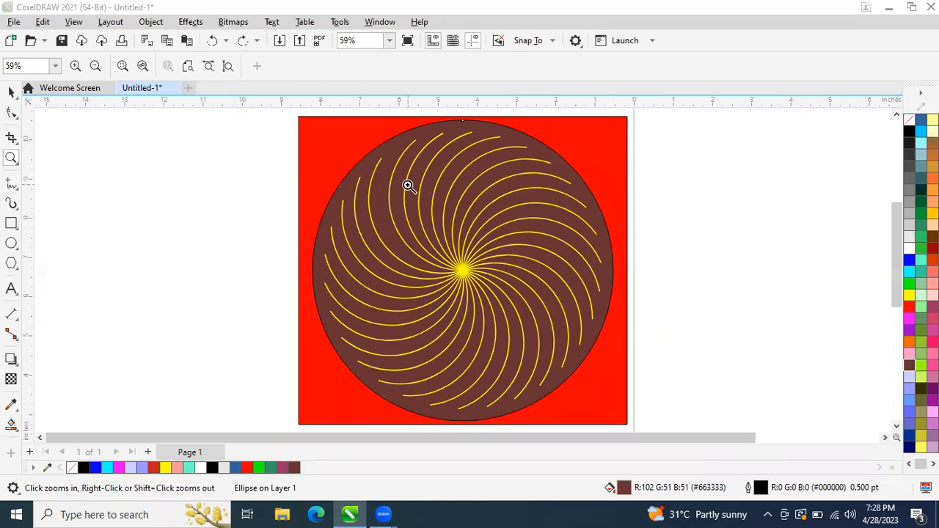
pyautogui.click(763, 241)
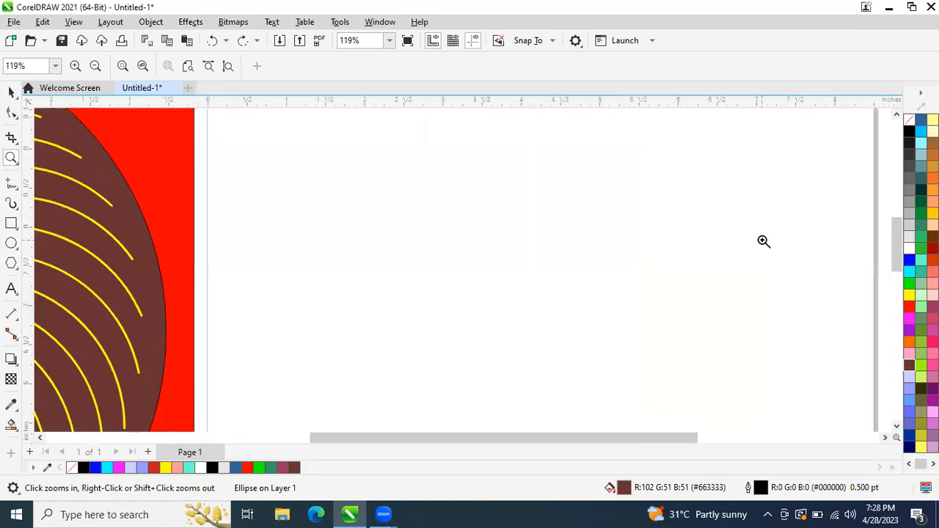
pyautogui.rightClick(685, 254)
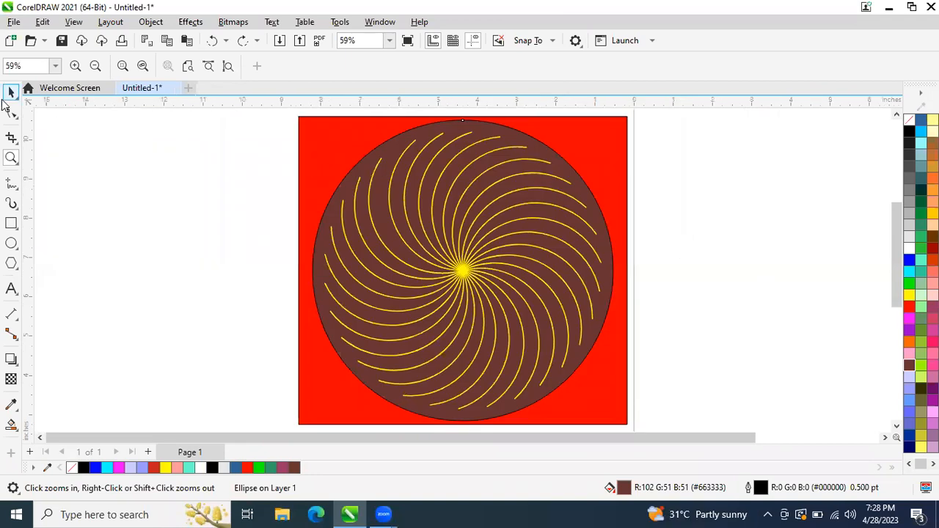
# Add a page frame around the Letter page, with the design and the page both in view
pyautogui.click(11, 92)
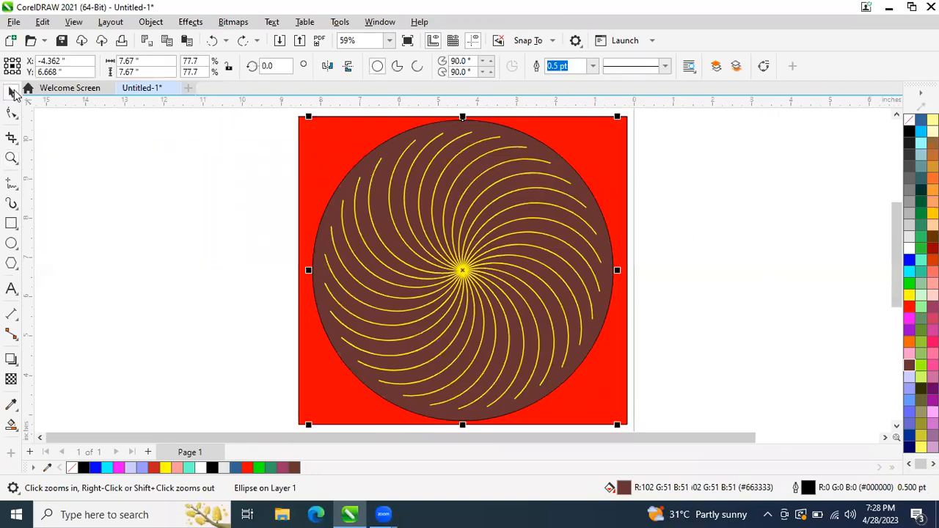
pyautogui.scroll(-3, 675, 197)
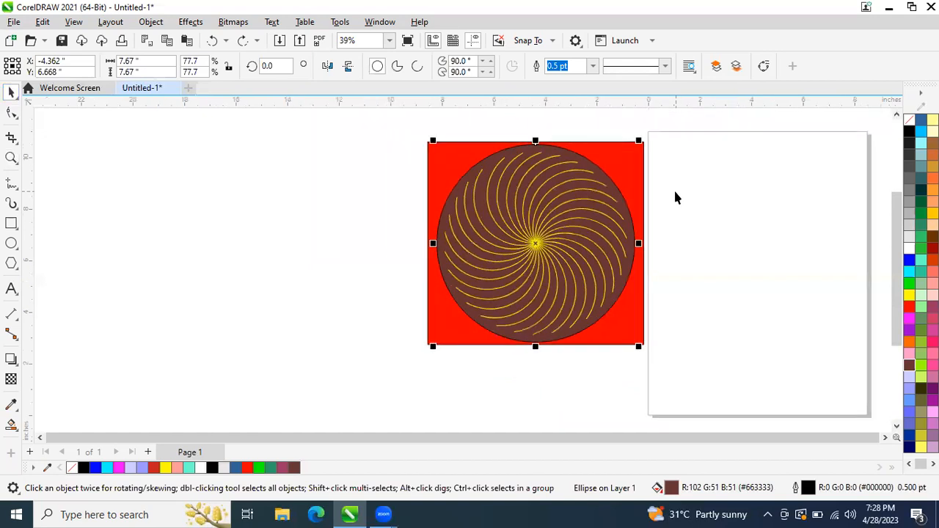
pyautogui.click(715, 144)
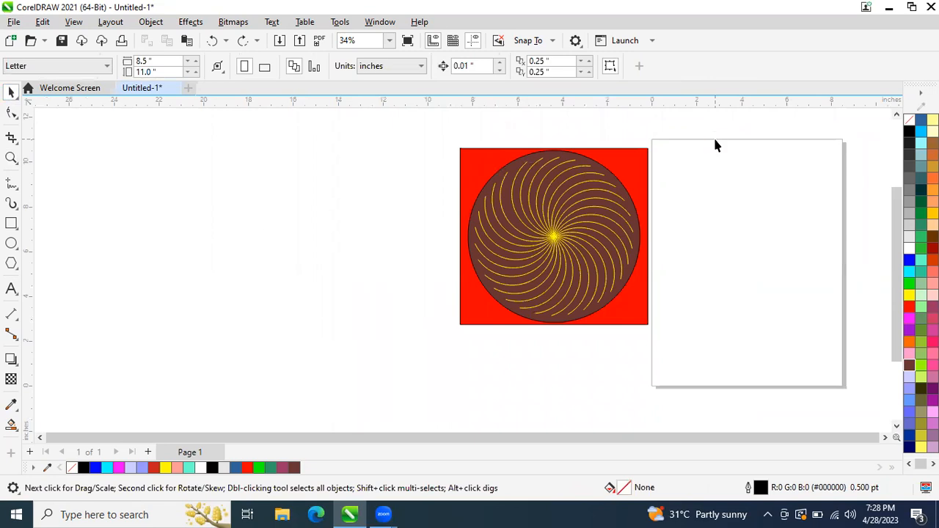
pyautogui.doubleClick(715, 140)
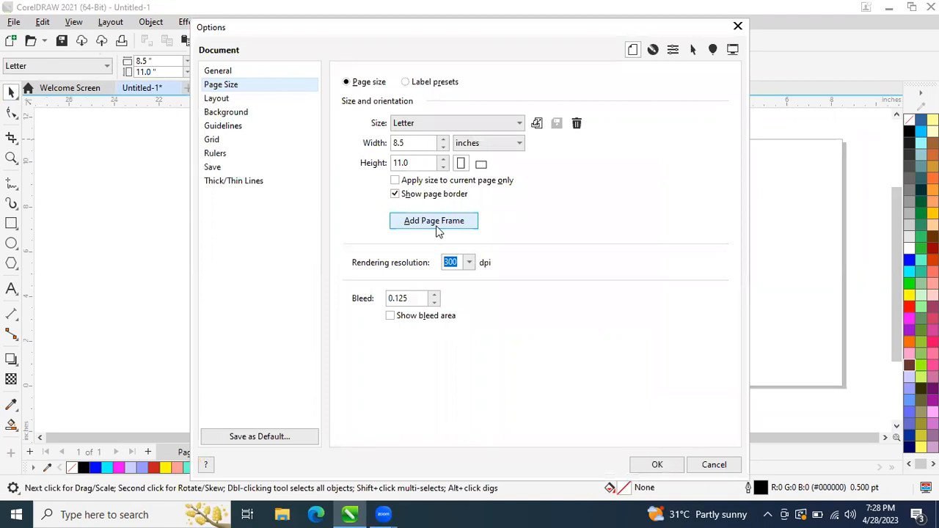
pyautogui.click(656, 462)
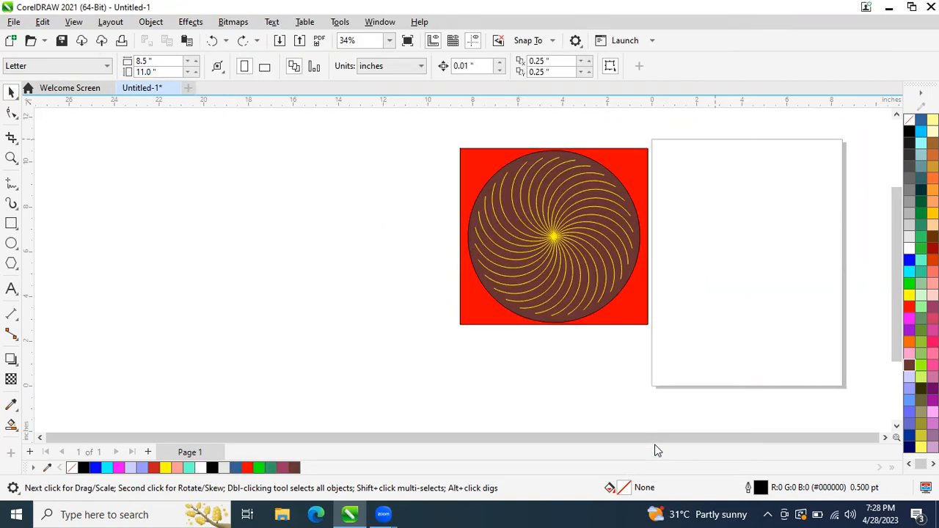
# Fill the page frame with blue #0000FF, remove that fill again, and deselect the frame
pyautogui.click(746, 181)
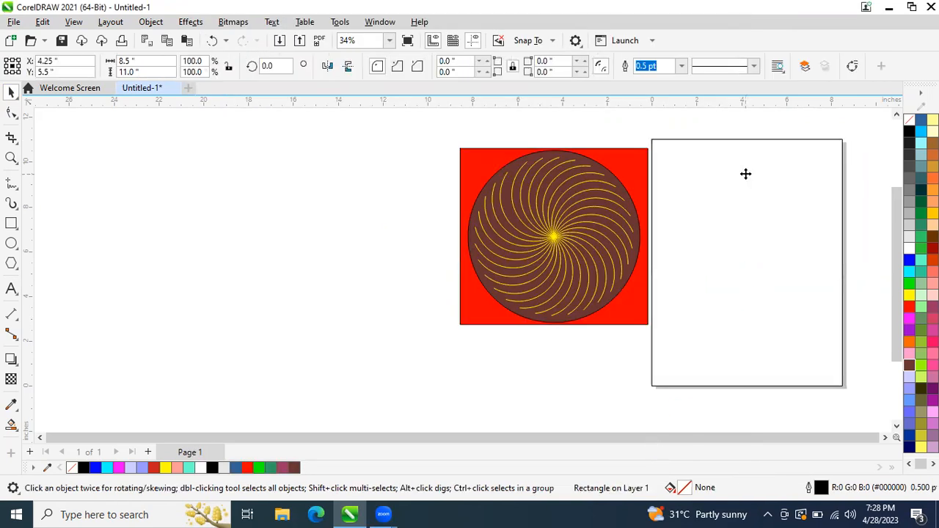
pyautogui.click(909, 262)
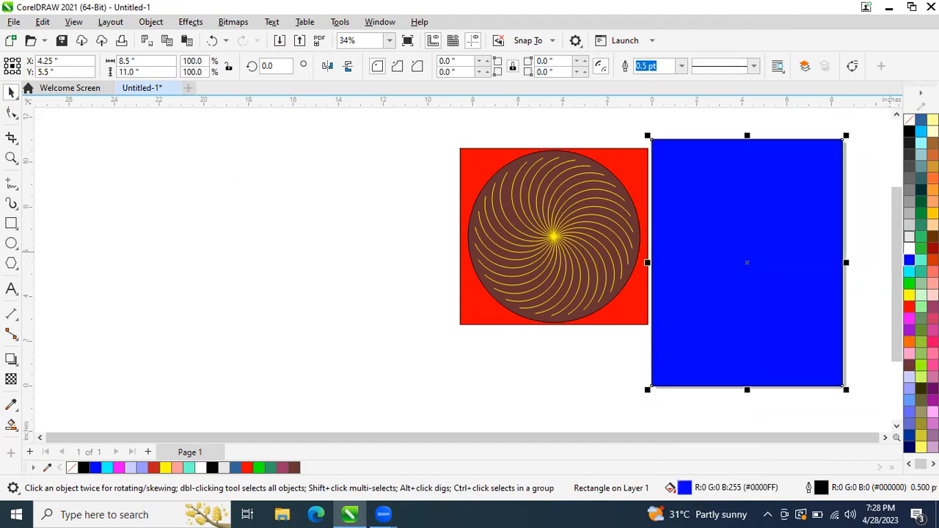
pyautogui.click(909, 120)
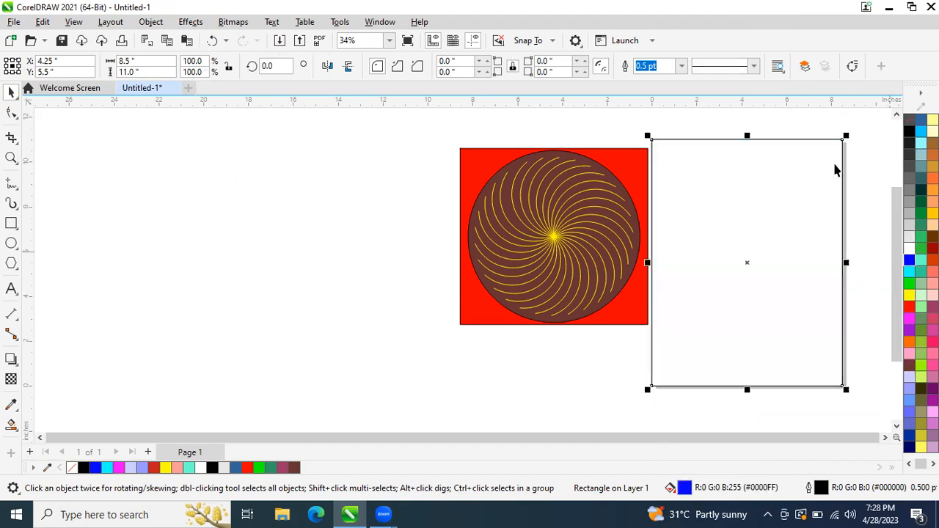
pyautogui.click(417, 136)
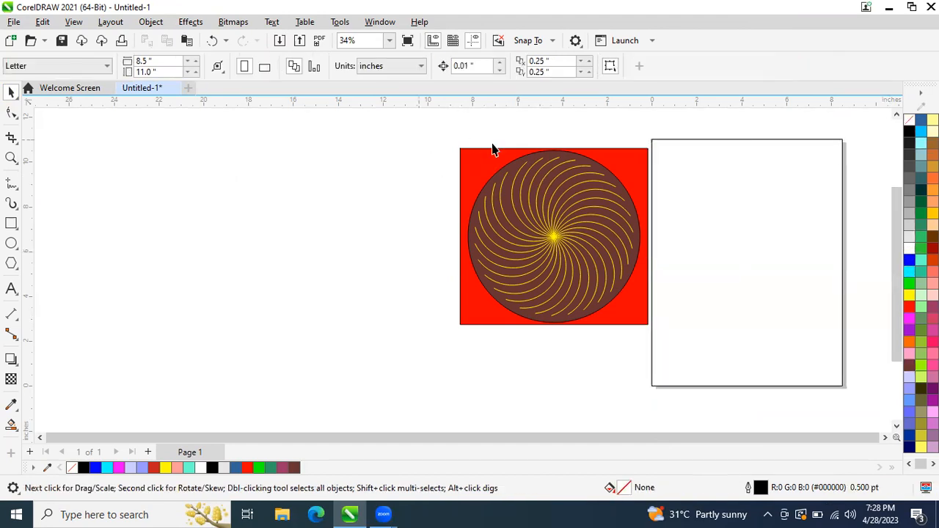
# Delete the red rectangle and group the dark brown circle with the yellow swirl
pyautogui.click(481, 173)
pyautogui.press('Delete')
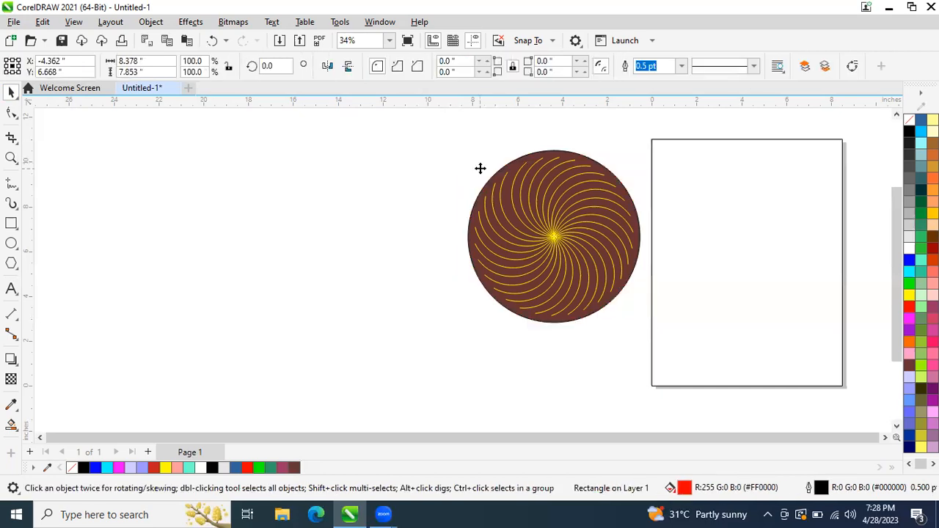
pyautogui.moveTo(470, 140); pyautogui.dragTo(636, 336)
pyautogui.moveTo(447, 145); pyautogui.dragTo(649, 357)
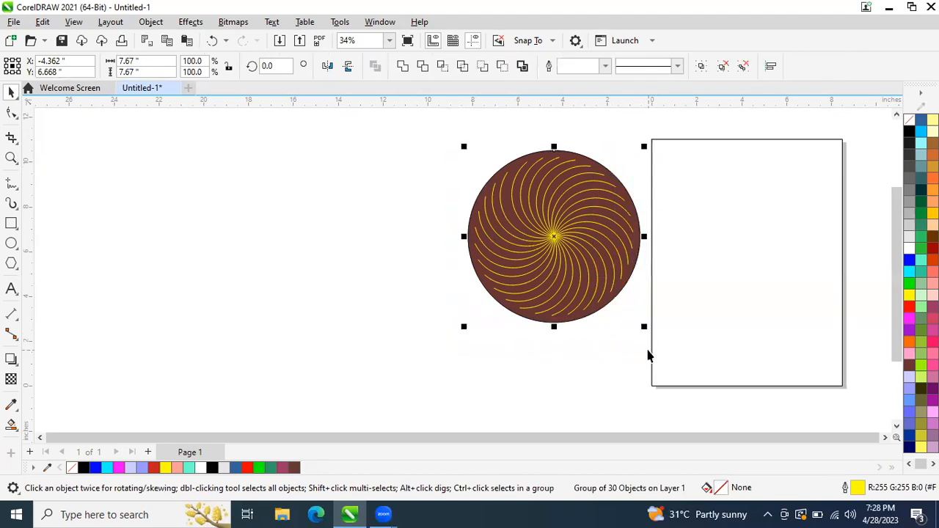
pyautogui.hotkey('ctrl', 'g')
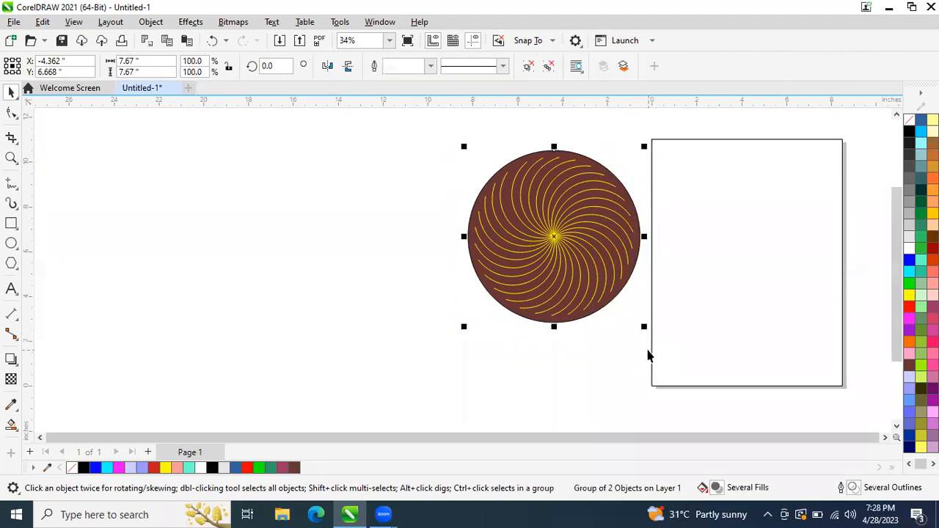
# Move the circle and swirl group onto the page and shrink it proportionally to about 5.97 inches wide
pyautogui.moveTo(569, 259); pyautogui.dragTo(768, 290)
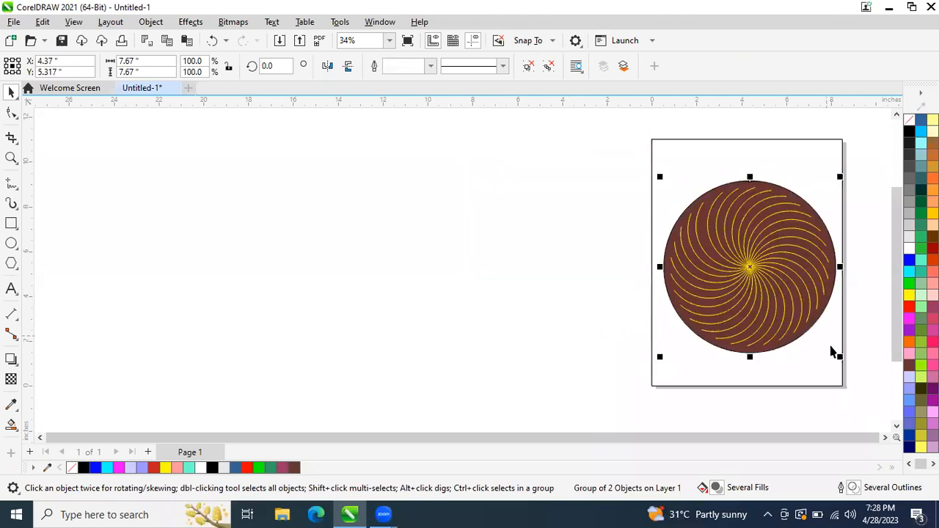
pyautogui.moveTo(842, 363); pyautogui.dragTo(802, 336)
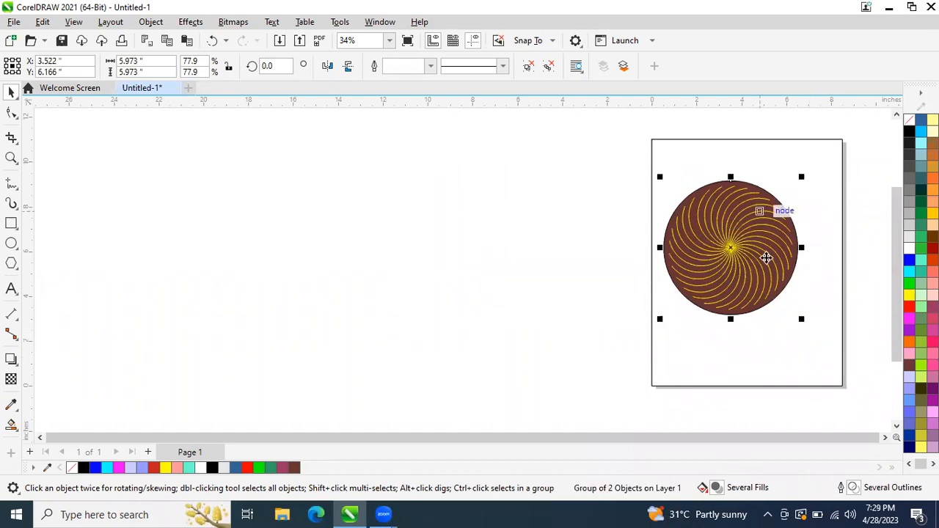
# Centre the circle and swirl group horizontally and vertically on the page frame and clear the selection
pyautogui.keyDown('shift'); pyautogui.click(828, 338); pyautogui.keyUp('shift')
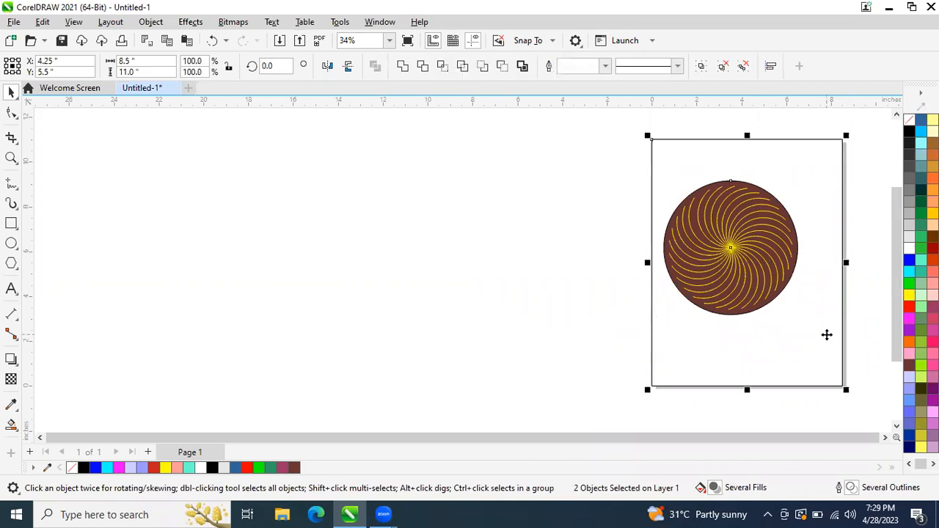
pyautogui.press('c')
pyautogui.press('e')
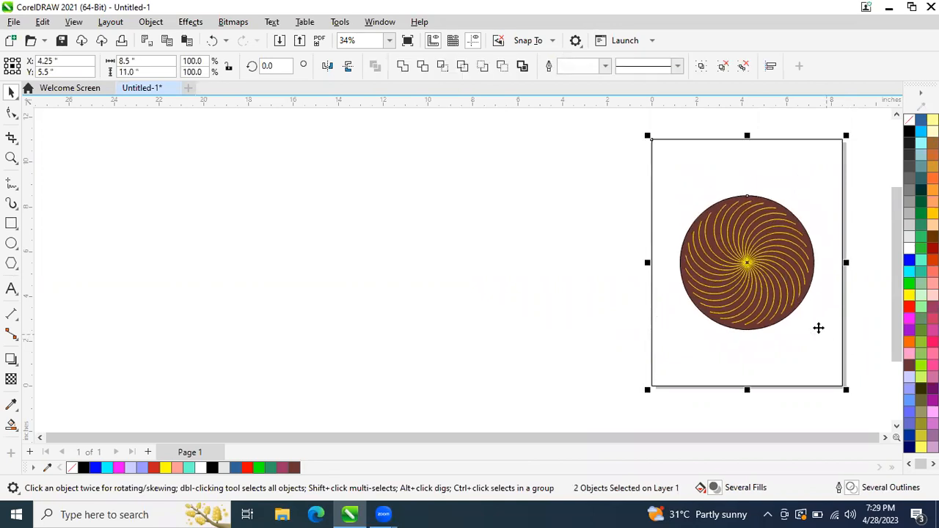
pyautogui.click(885, 437)
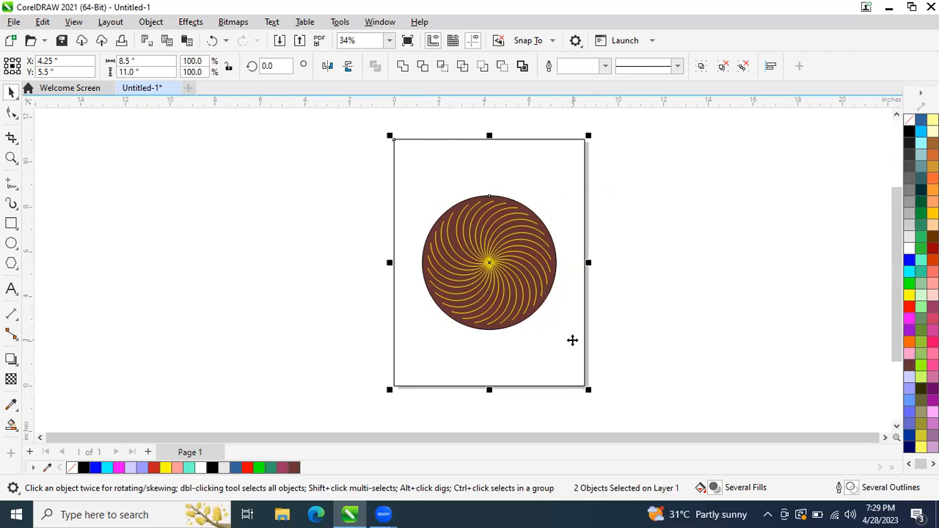
pyautogui.click(627, 276)
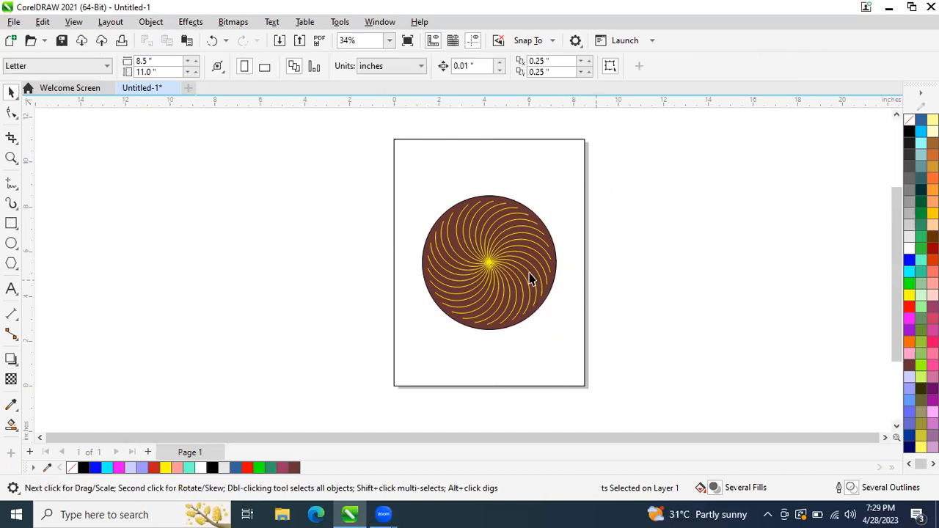
# Apply a uniform transparency of 71 to the circle and swirl group and deselect it
pyautogui.click(499, 269)
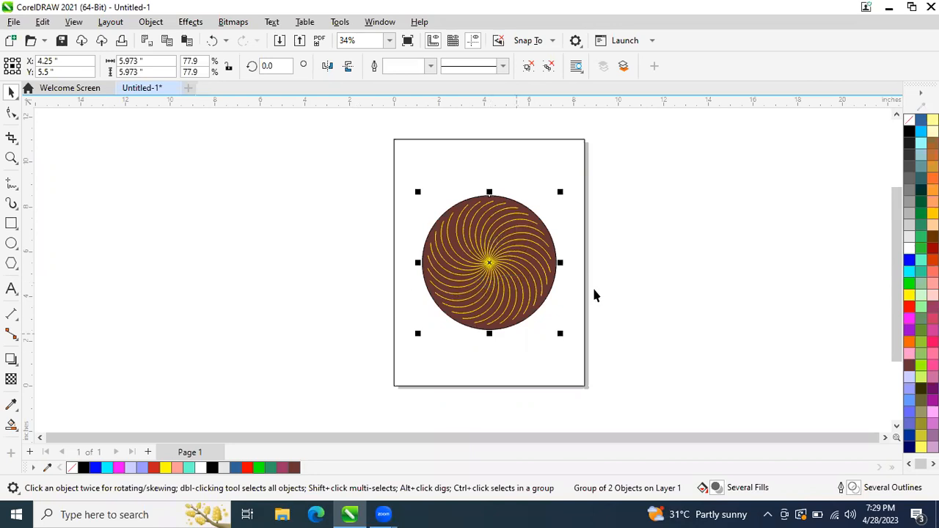
pyautogui.click(11, 379)
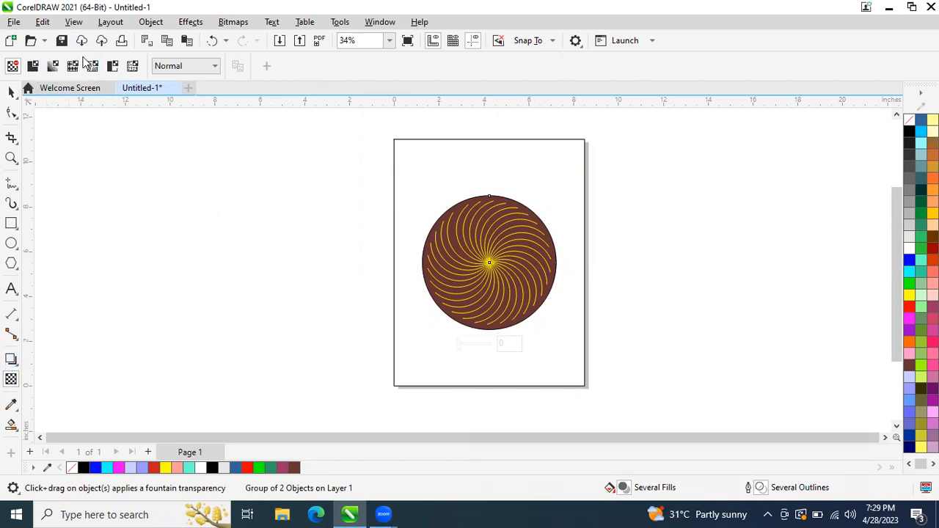
pyautogui.click(34, 67)
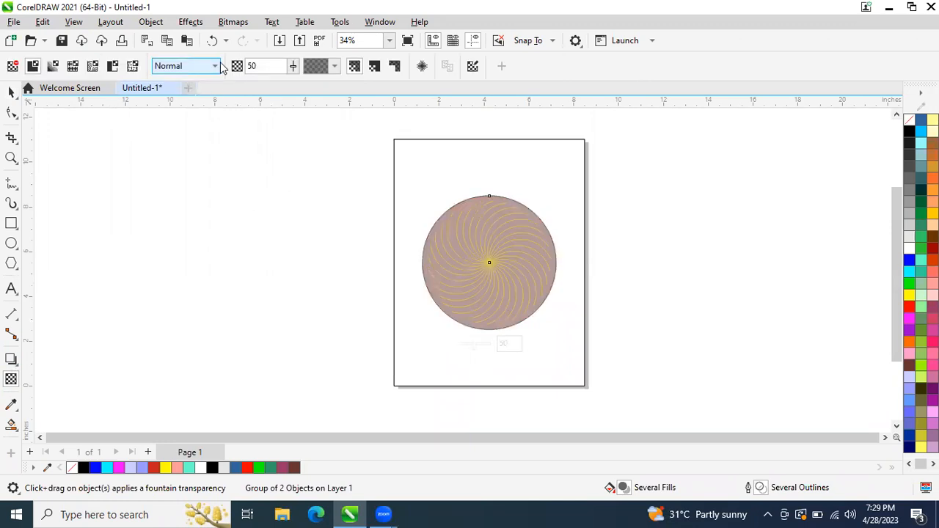
pyautogui.moveTo(297, 72); pyautogui.dragTo(334, 78)
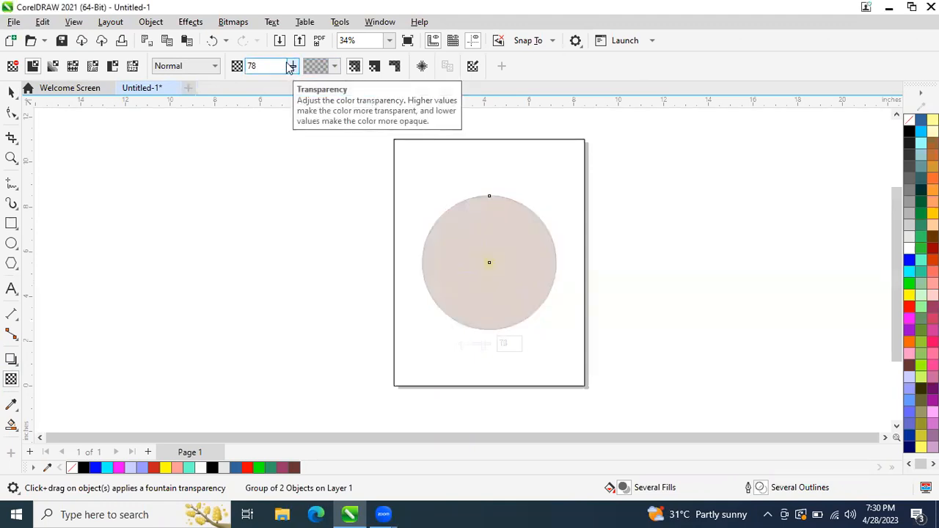
pyautogui.moveTo(293, 67); pyautogui.dragTo(292, 68)
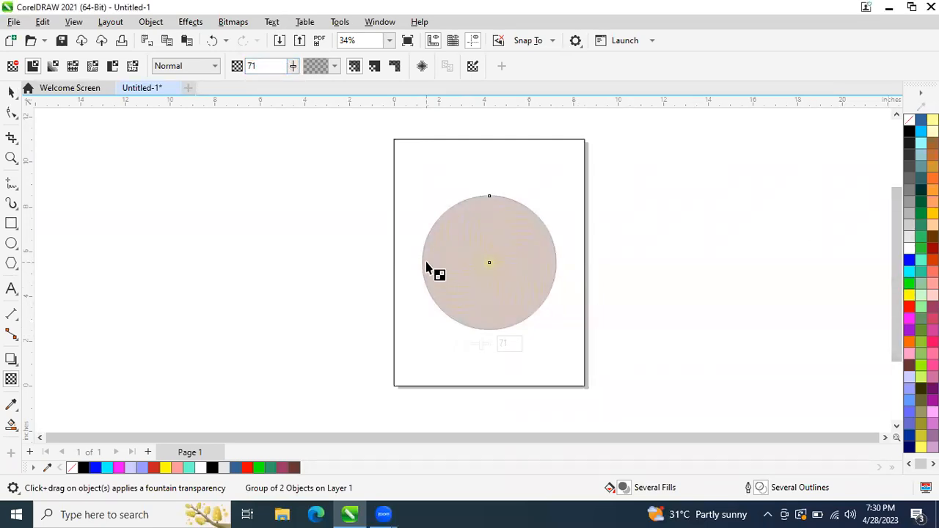
pyautogui.click(275, 289)
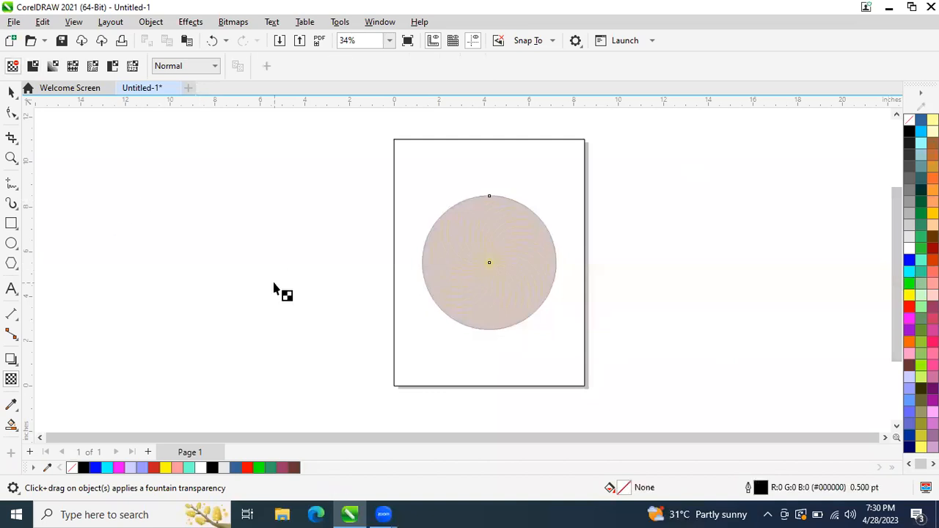
# Delete the transparent circle and swirl group from the page
pyautogui.click(12, 91)
pyautogui.moveTo(318, 175); pyautogui.dragTo(631, 347)
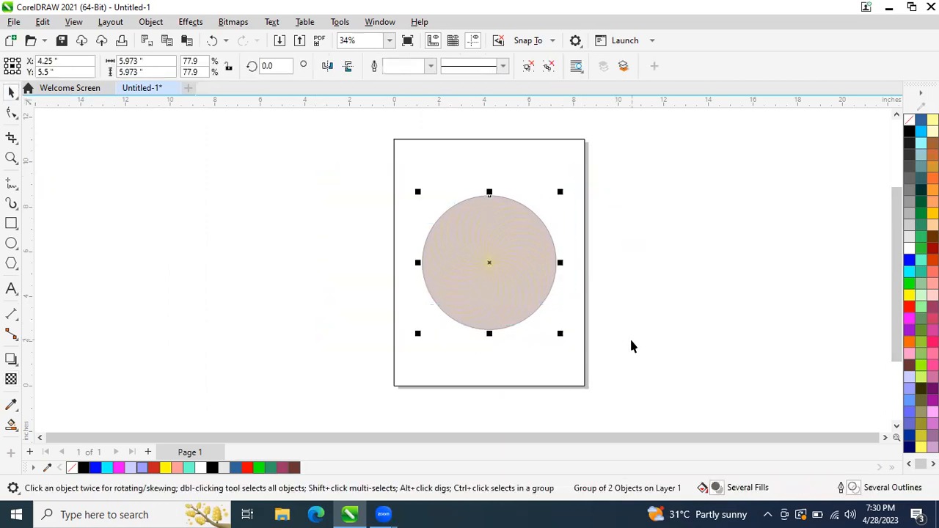
pyautogui.press('Delete')
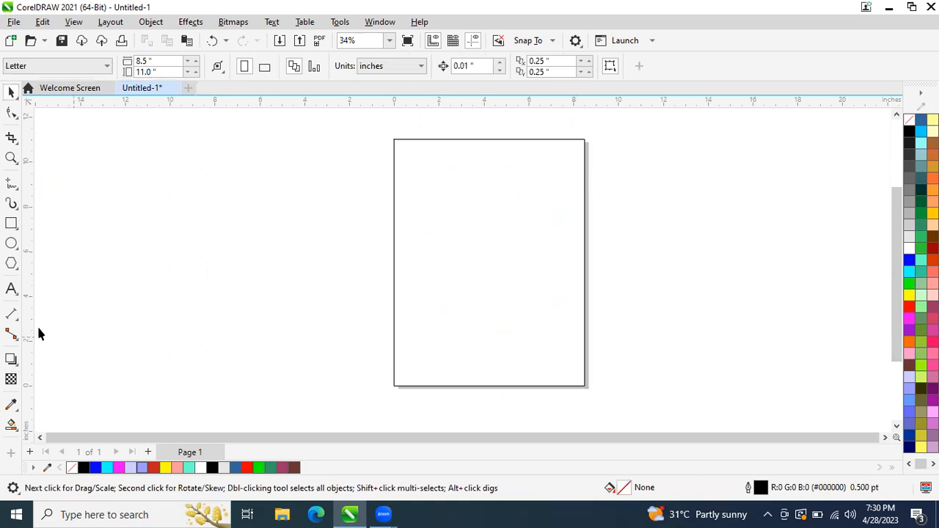
# Add the artistic text "THE KINGS" beside the page and enlarge it proportionally to about 5.57 inches wide
pyautogui.click(11, 287)
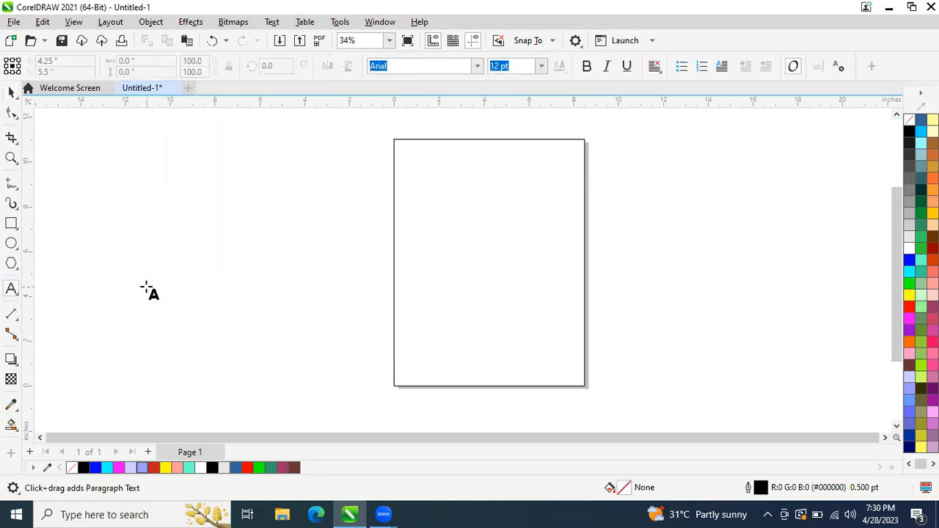
pyautogui.click(145, 286)
pyautogui.write('HE')
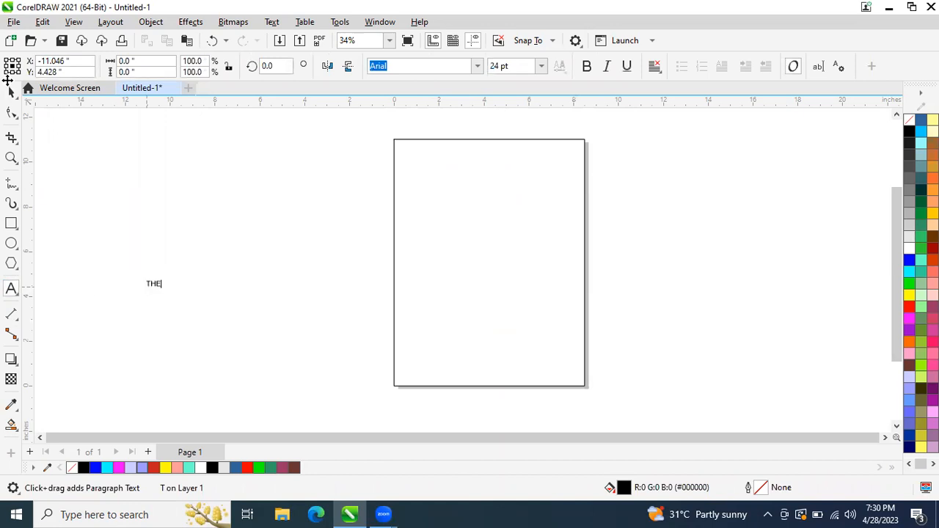
pyautogui.write(' KINGS')
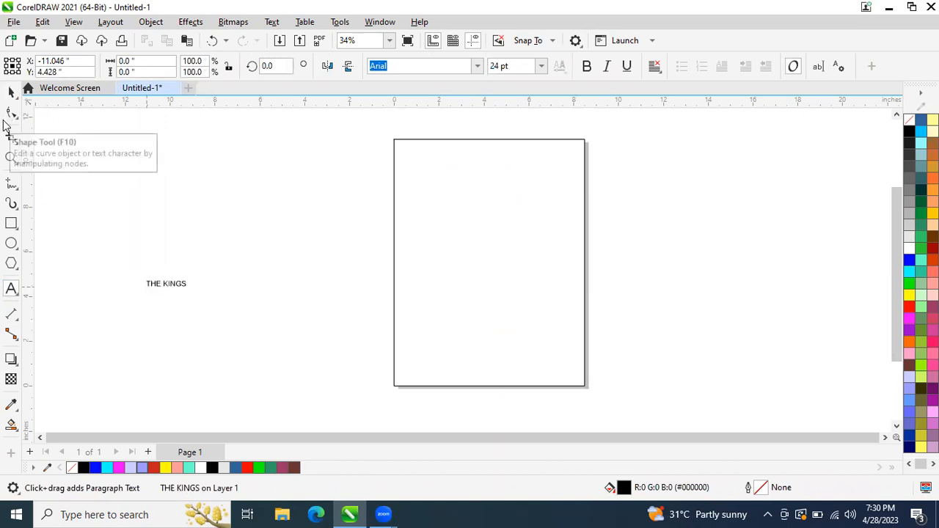
pyautogui.click(11, 92)
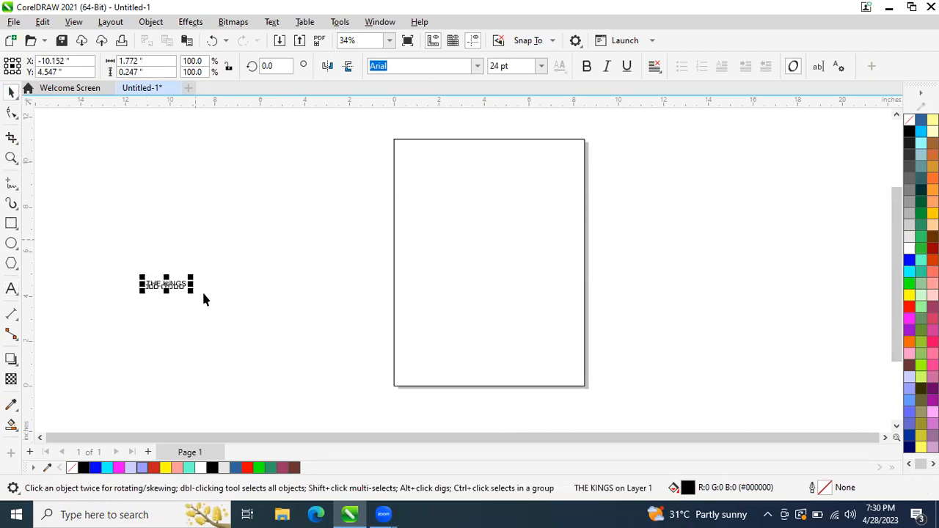
pyautogui.moveTo(190, 294); pyautogui.dragTo(276, 379)
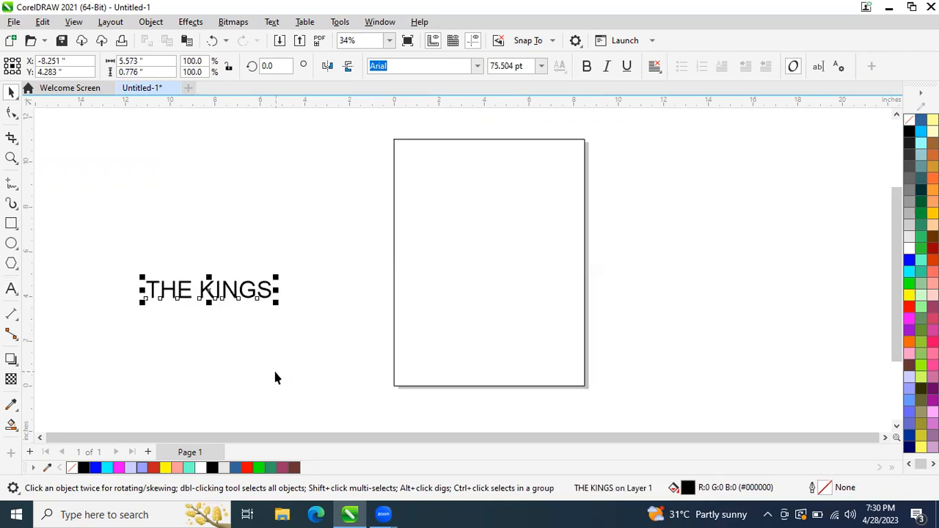
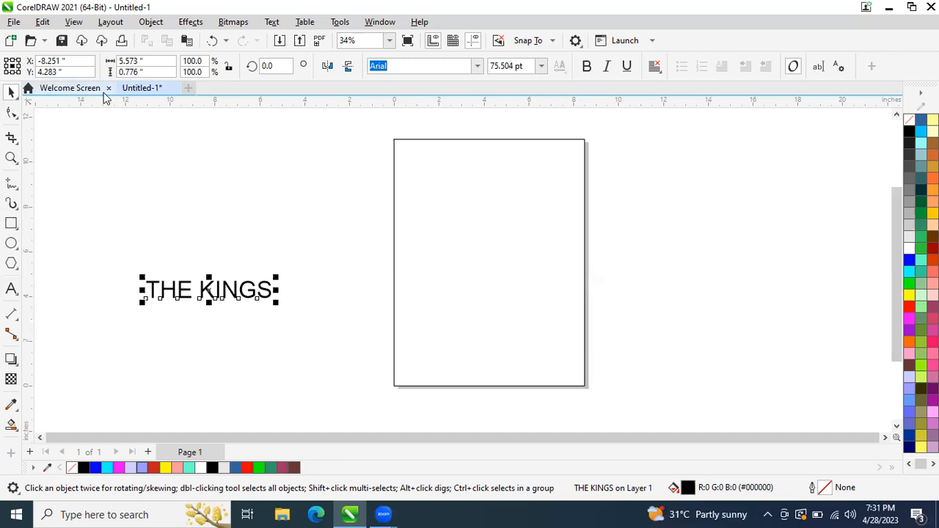
pyautogui.click(190, 88)
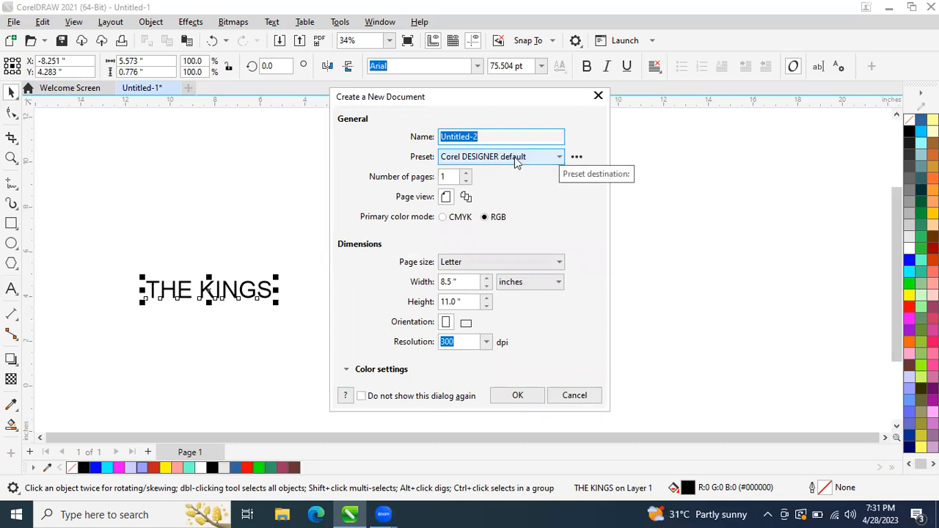
pyautogui.click(548, 158)
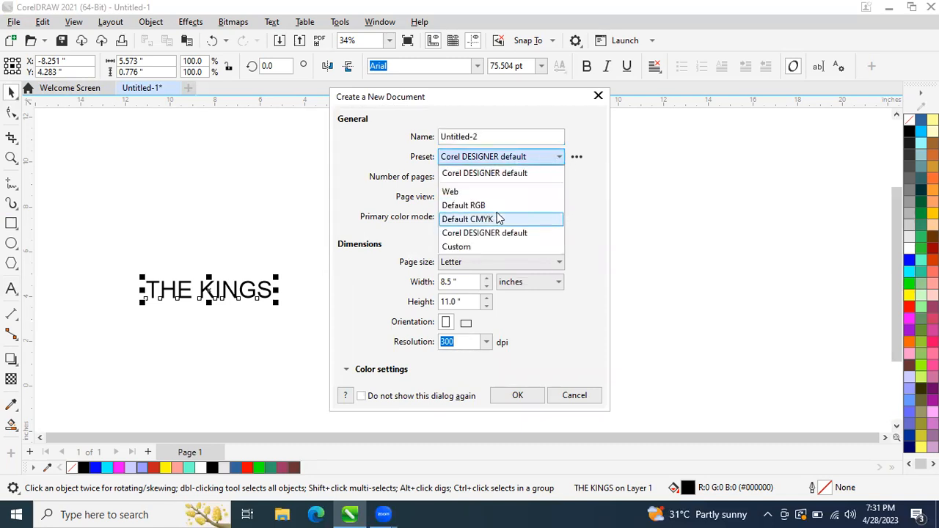
pyautogui.click(546, 156)
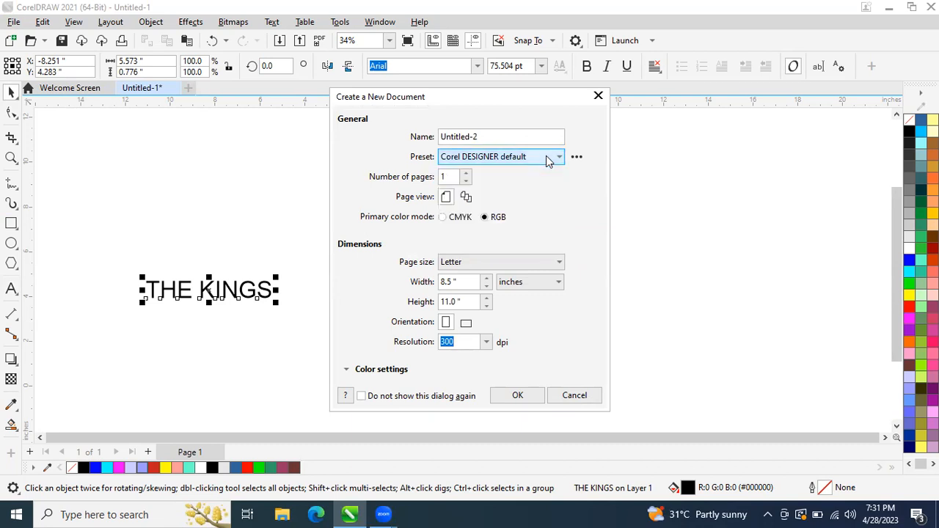
pyautogui.click(490, 261)
pyautogui.click(491, 261)
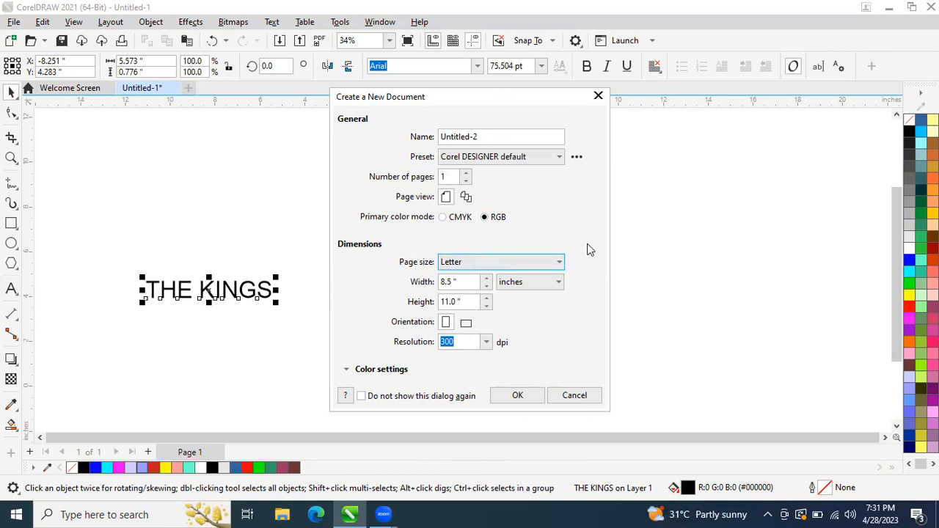
pyautogui.click(598, 95)
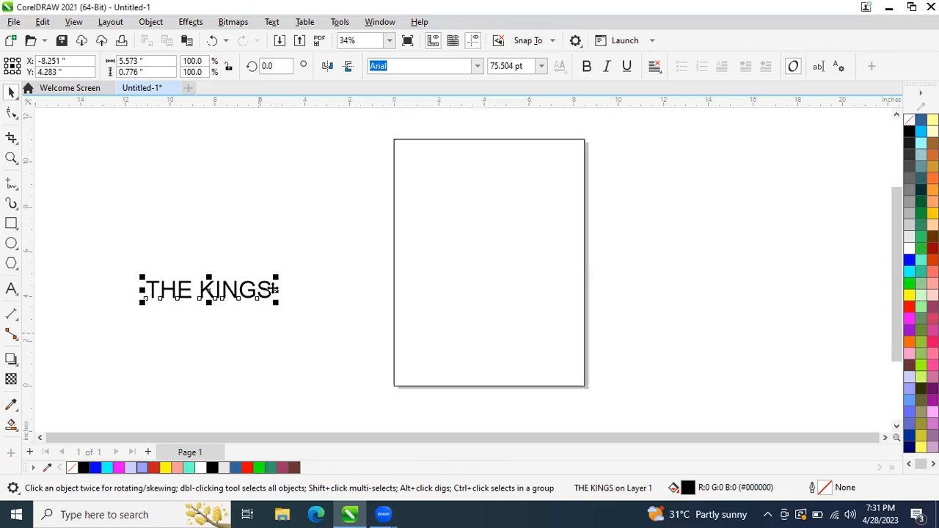
# Set the "THE KINGS" text in the Impact font and enlarge it proportionally to about 152 pt
pyautogui.click(477, 69)
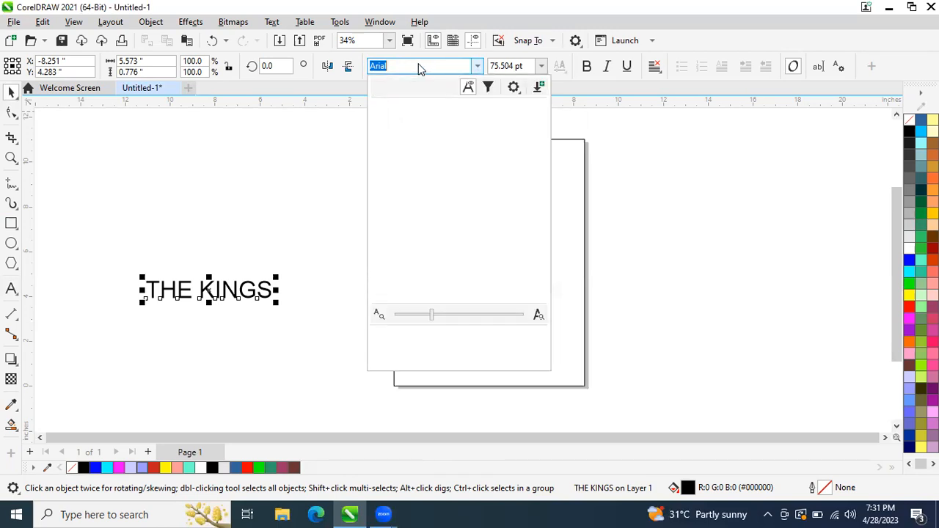
pyautogui.write('Impact')
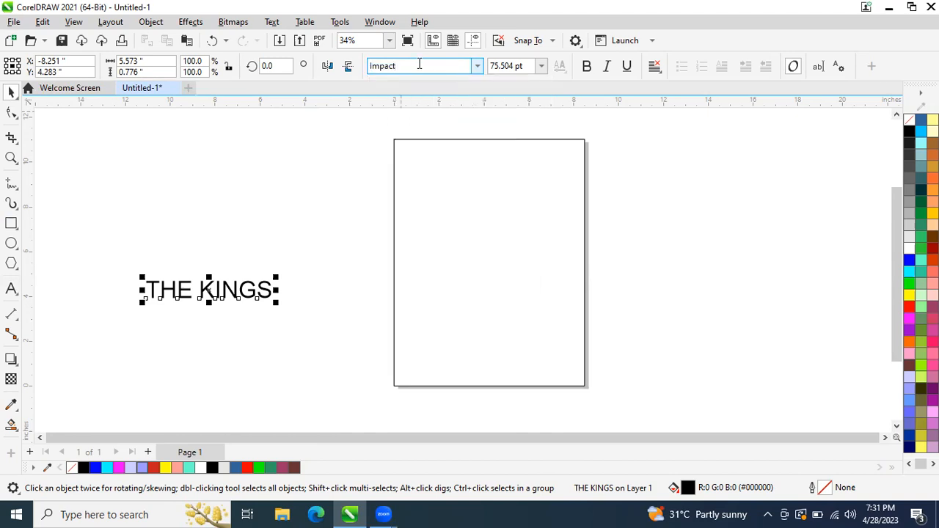
pyautogui.press('Return')
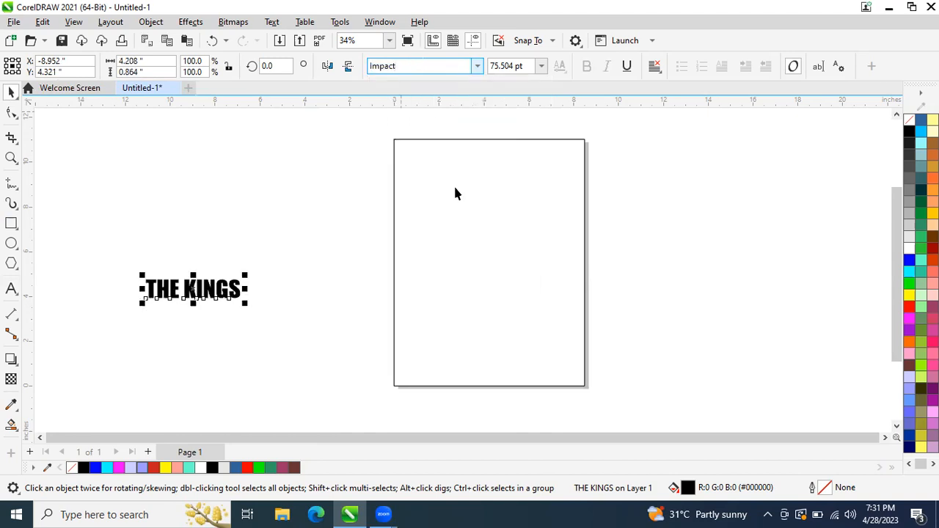
pyautogui.moveTo(244, 309); pyautogui.dragTo(339, 362)
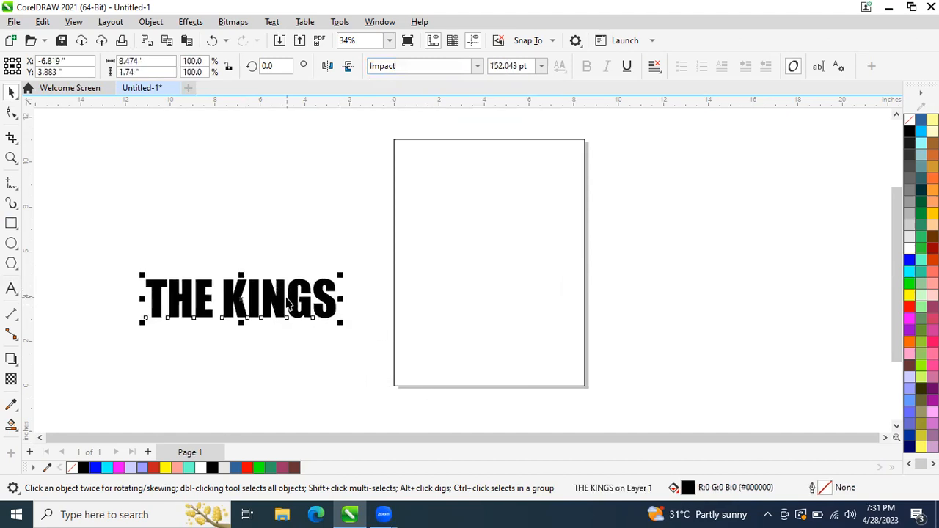
# Move the "THE KINGS" text onto the page and fill it with light grey #E6E6E6
pyautogui.moveTo(433, 299); pyautogui.dragTo(494, 294)
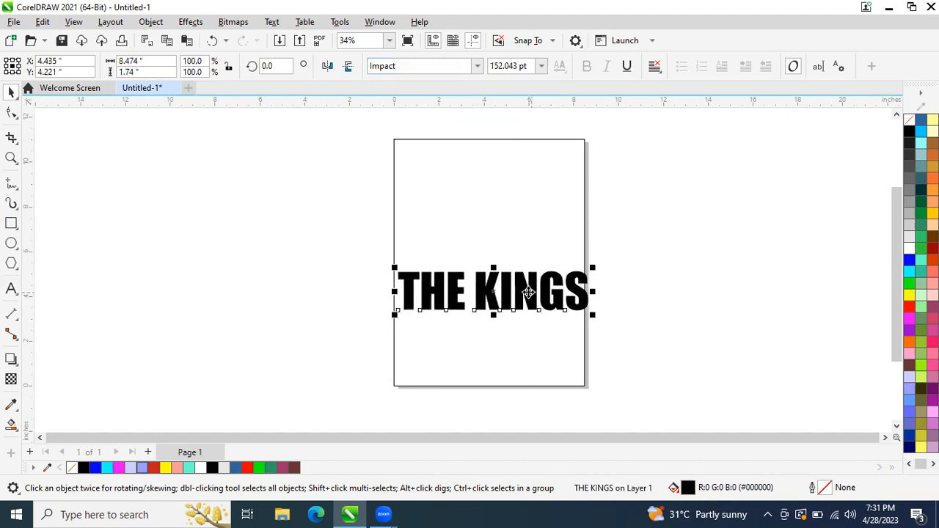
pyautogui.click(908, 262)
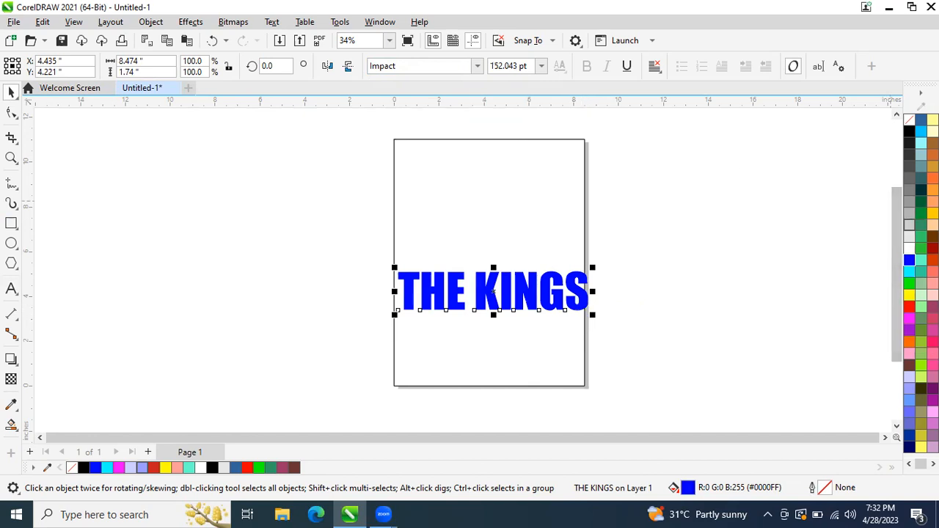
pyautogui.click(907, 241)
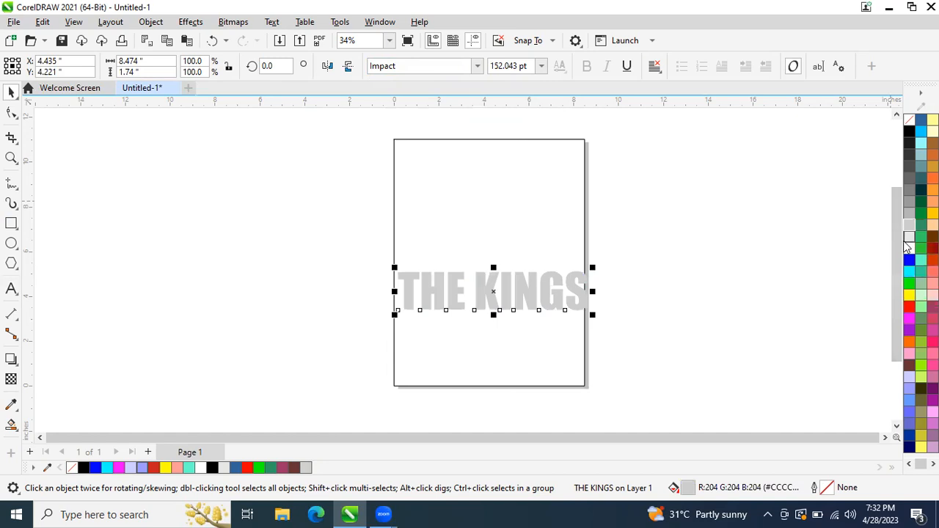
pyautogui.click(909, 235)
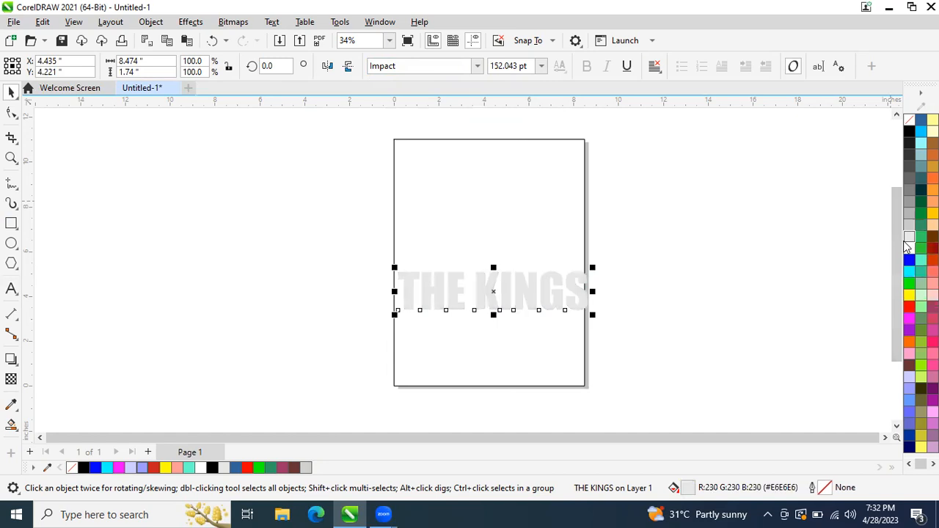
# Rotate the grey text to about 38 degrees and move it near the middle of the page
pyautogui.click(534, 297)
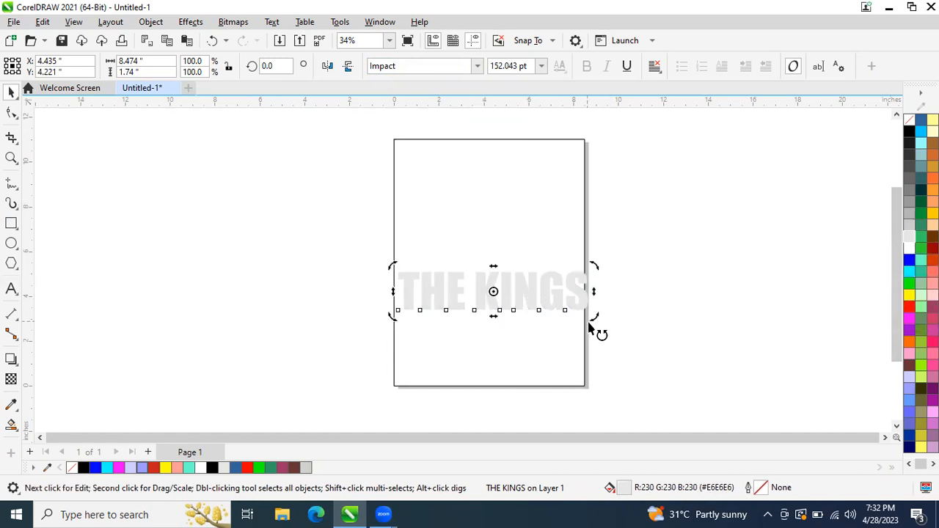
pyautogui.moveTo(595, 320); pyautogui.dragTo(584, 258)
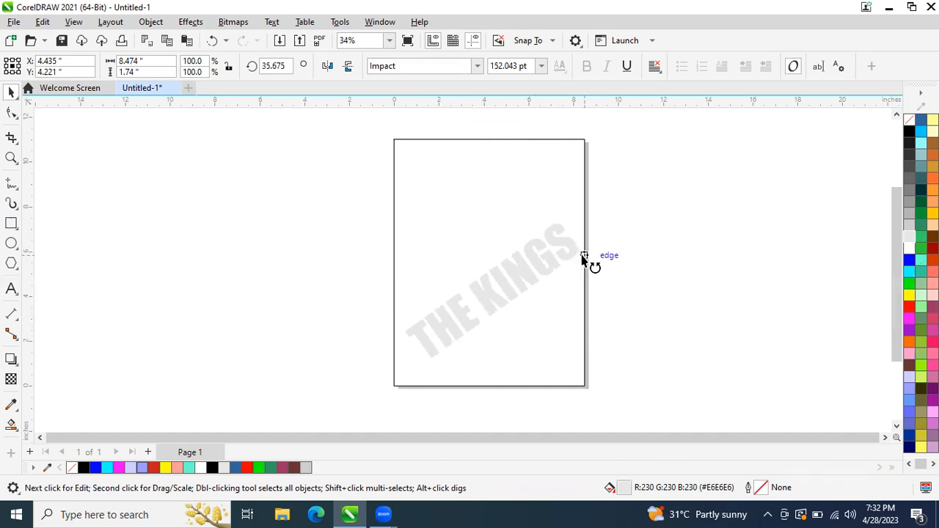
pyautogui.moveTo(583, 258); pyautogui.dragTo(526, 251)
pyautogui.click(534, 267)
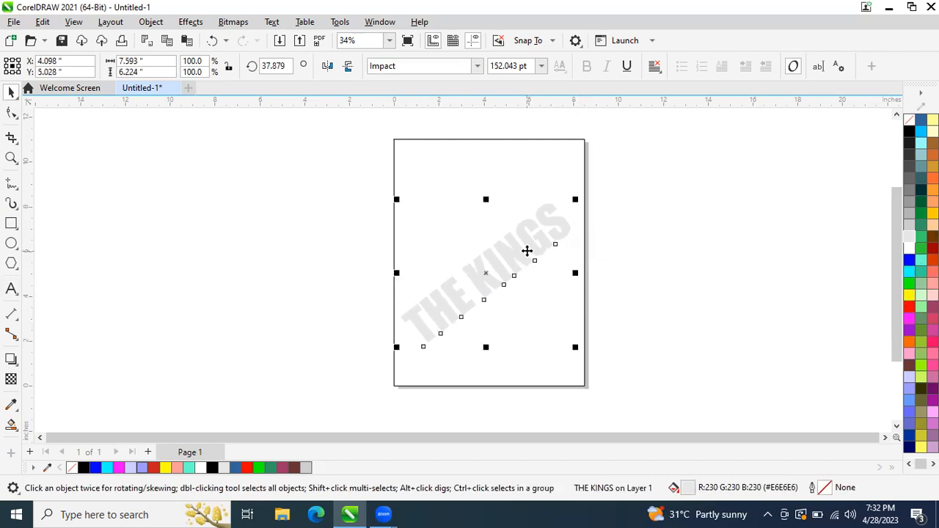
# Apply a uniform transparency of 73 to the rotated grey "THE KINGS" text
pyautogui.click(11, 380)
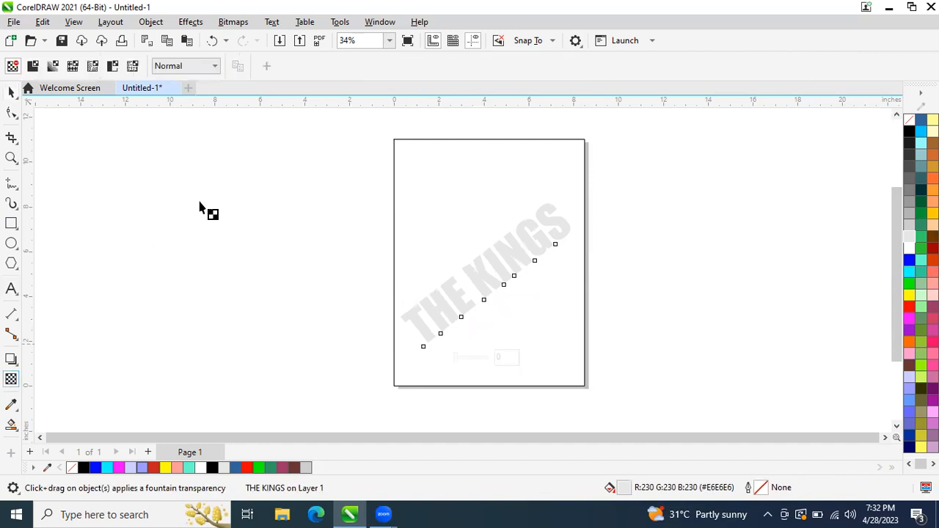
pyautogui.click(33, 66)
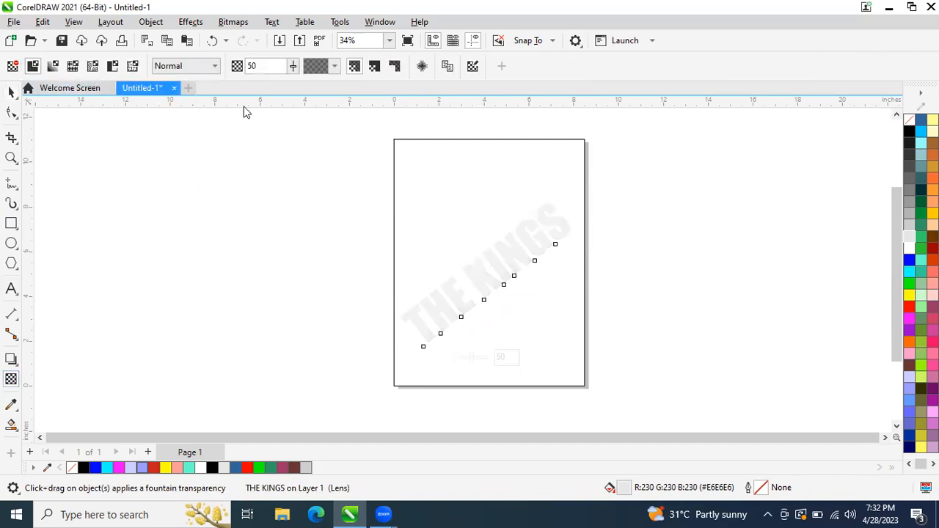
pyautogui.moveTo(292, 67); pyautogui.dragTo(304, 73)
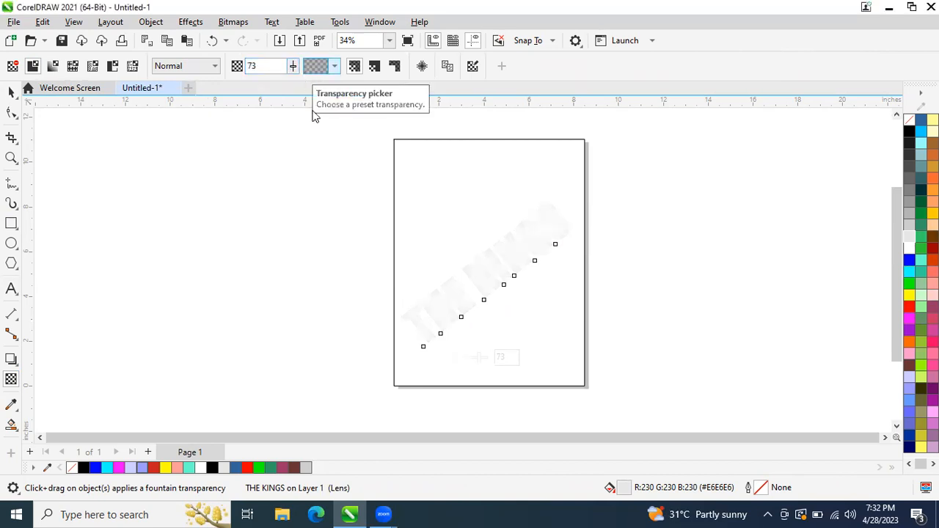
pyautogui.click(11, 91)
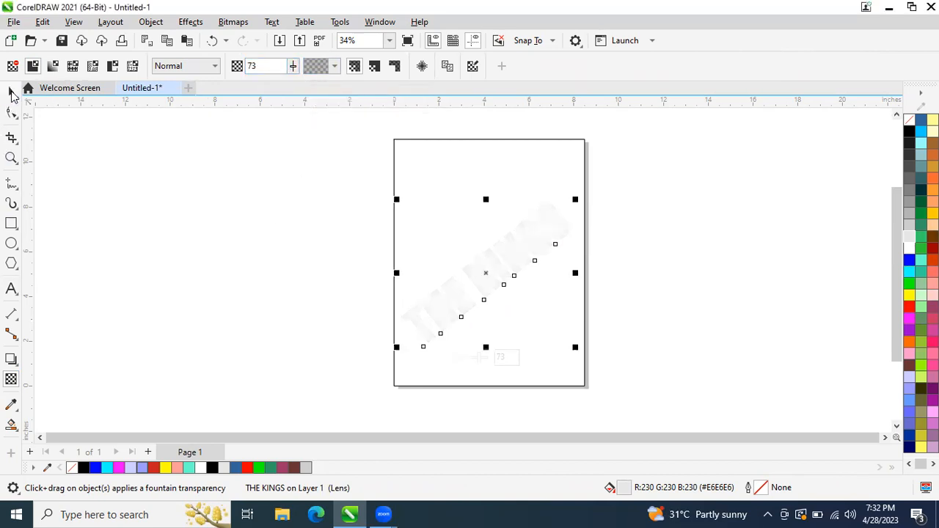
# Fill the page-sized frame rectangle behind the text with white and deselect it
pyautogui.click(496, 144)
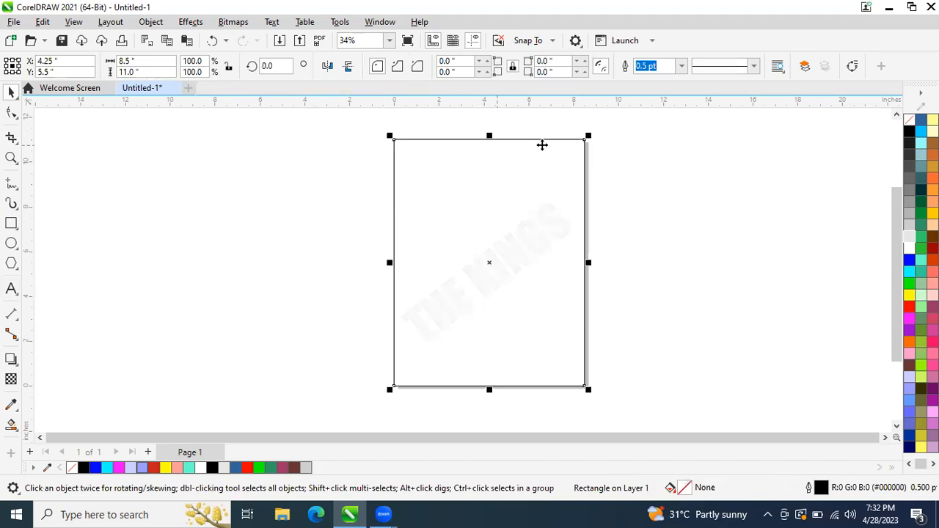
pyautogui.click(908, 253)
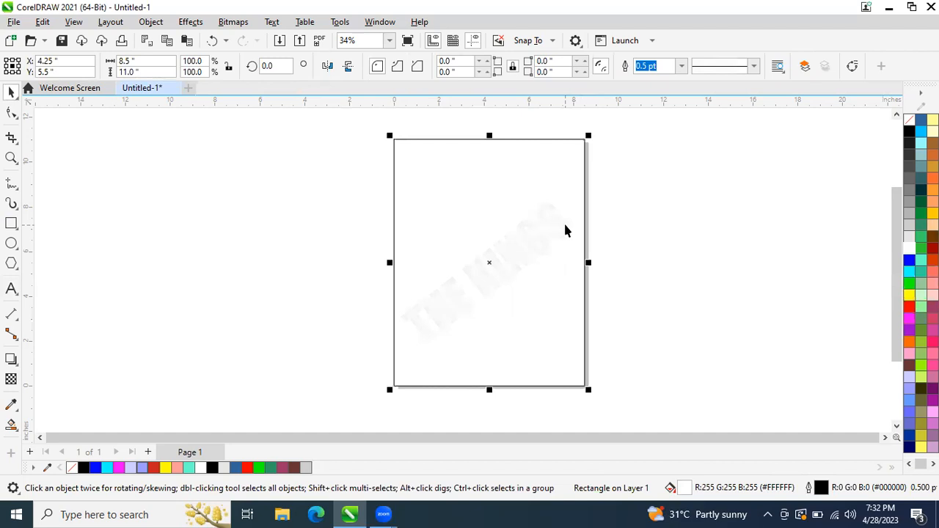
pyautogui.scroll(1, 565, 228)
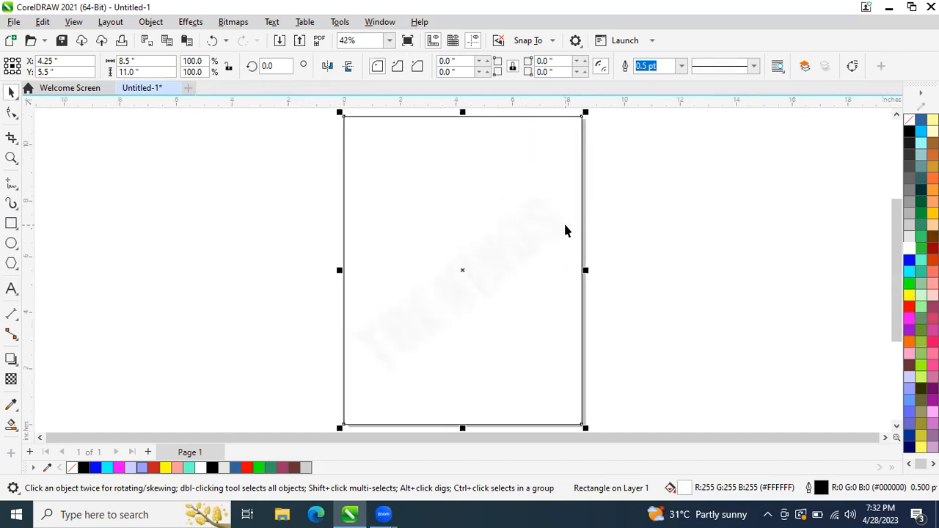
pyautogui.click(664, 255)
# Lock the diagonal "THE KINGS" watermark text in place and deselect it
pyautogui.click(470, 270)
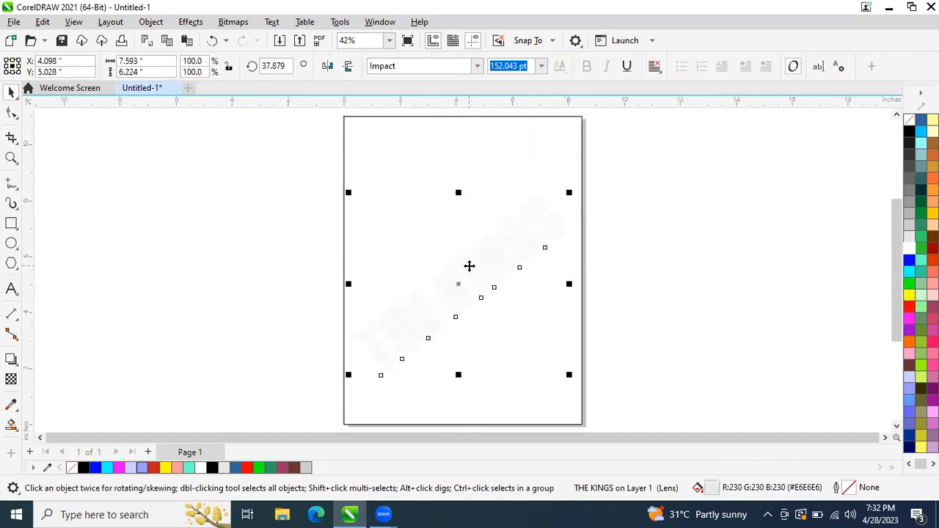
pyautogui.rightClick(469, 266)
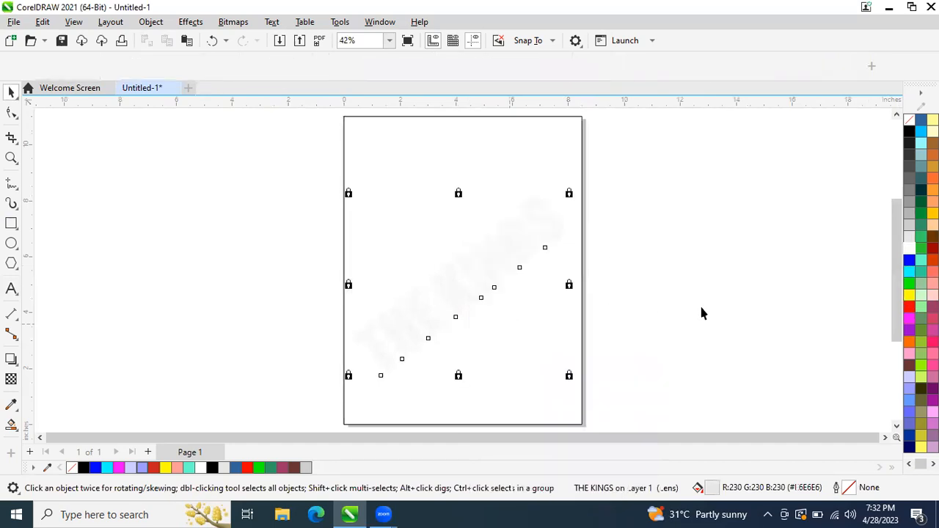
pyautogui.click(700, 311)
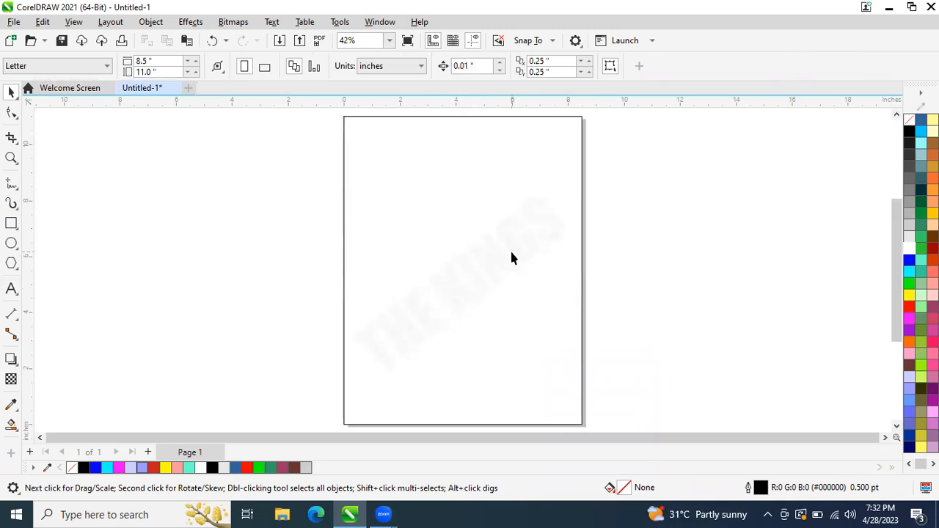
# Try to move the locked watermark from the page's middle, and undo the displacement of the white frame rectangle
pyautogui.moveTo(512, 254); pyautogui.dragTo(562, 300)
pyautogui.moveTo(470, 232); pyautogui.dragTo(499, 270)
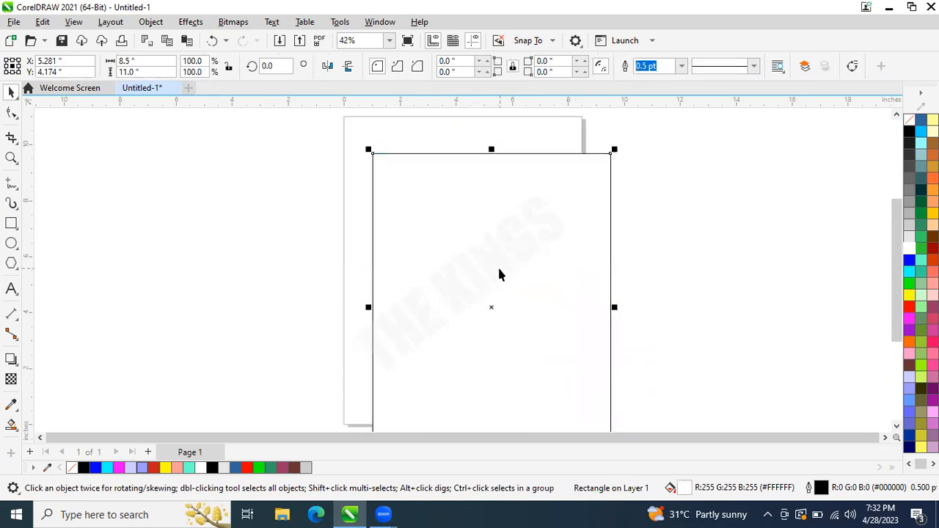
pyautogui.hotkey('ctrl', 'z')
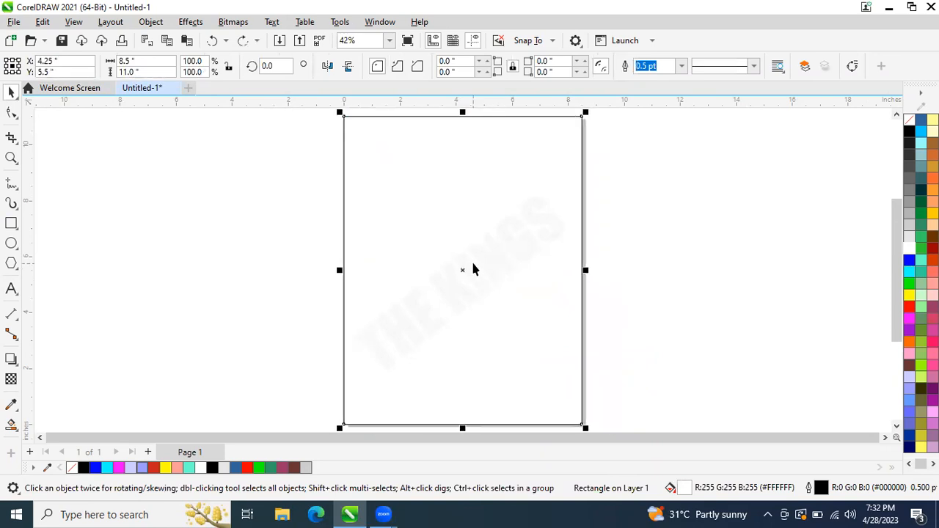
# Unlock the "THE KINGS" watermark text and clear the selection
pyautogui.rightClick(492, 259)
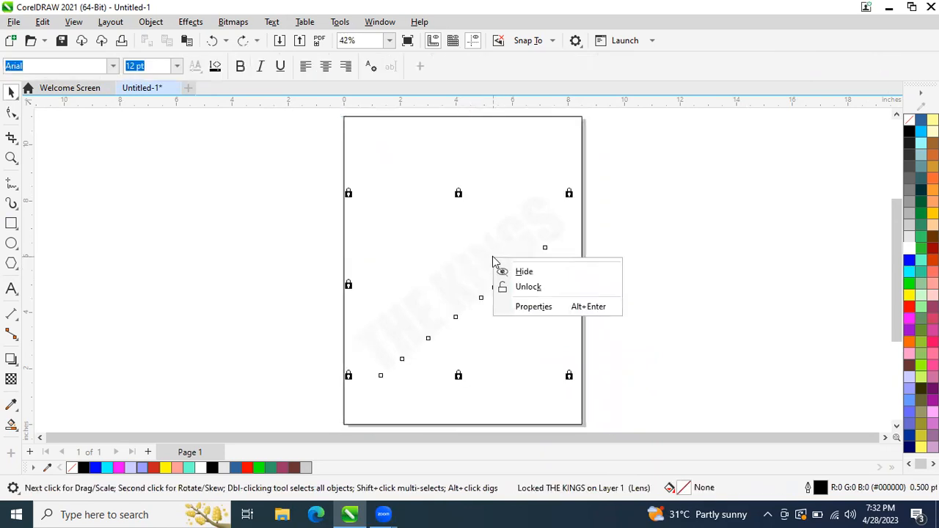
pyautogui.click(537, 288)
pyautogui.click(740, 261)
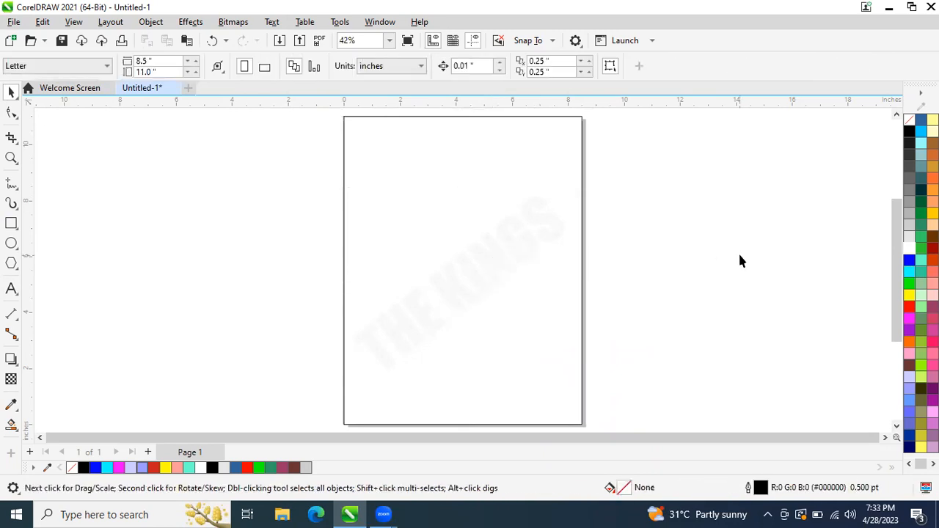